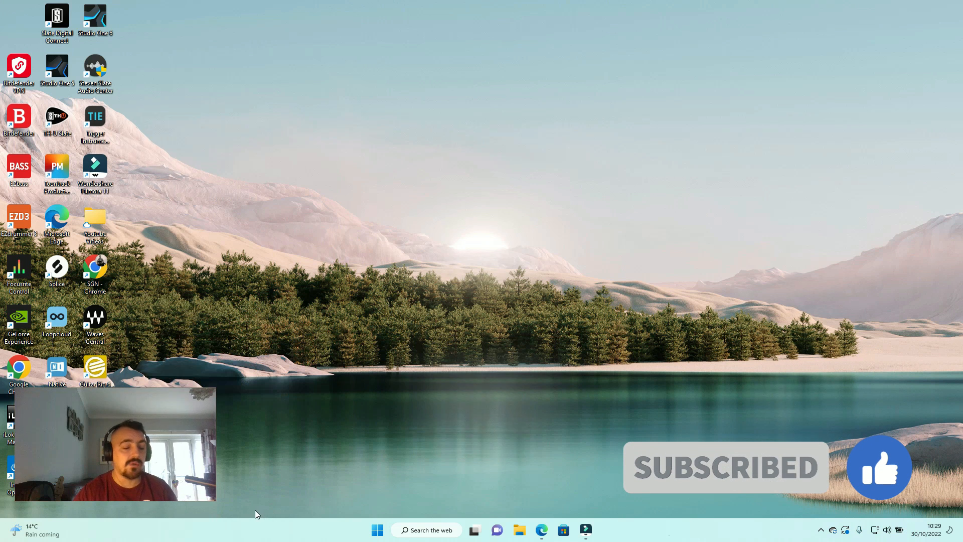
Switch to Wondershare Filmora and search the Pexels stock videos for "rock concert"
{"action": "left_click", "coordinate": [591, 537]}
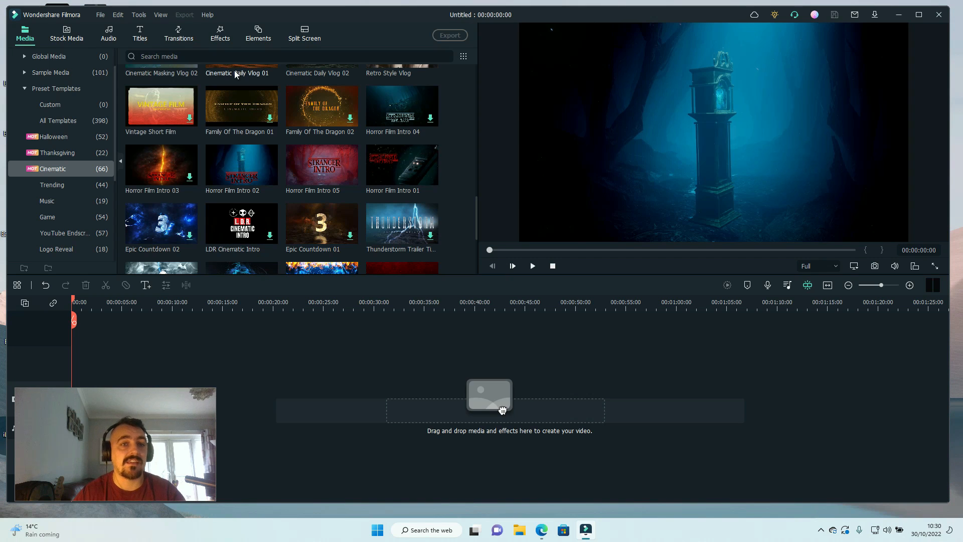
{"action": "scroll", "coordinate": [245, 65], "scroll_direction": "up", "scroll_amount": 5}
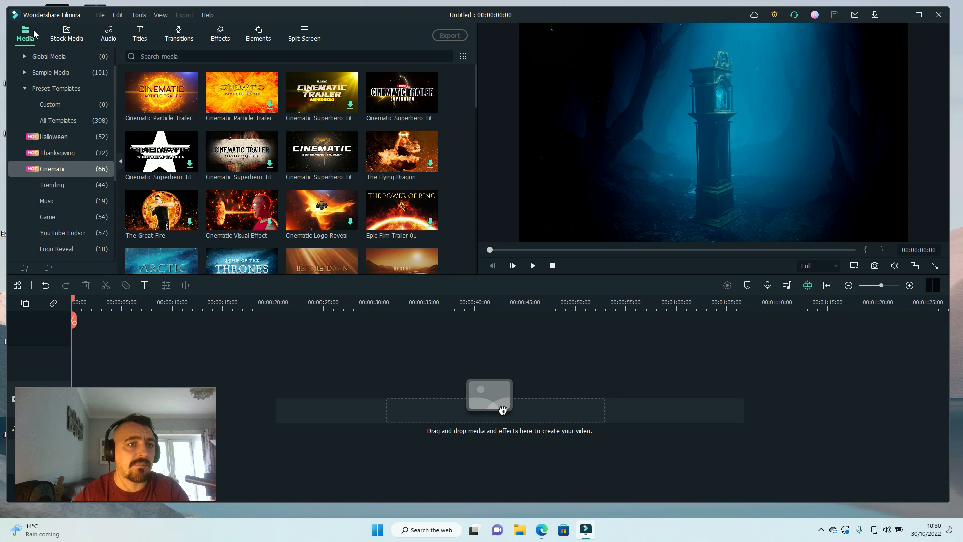
{"action": "left_click", "coordinate": [70, 36]}
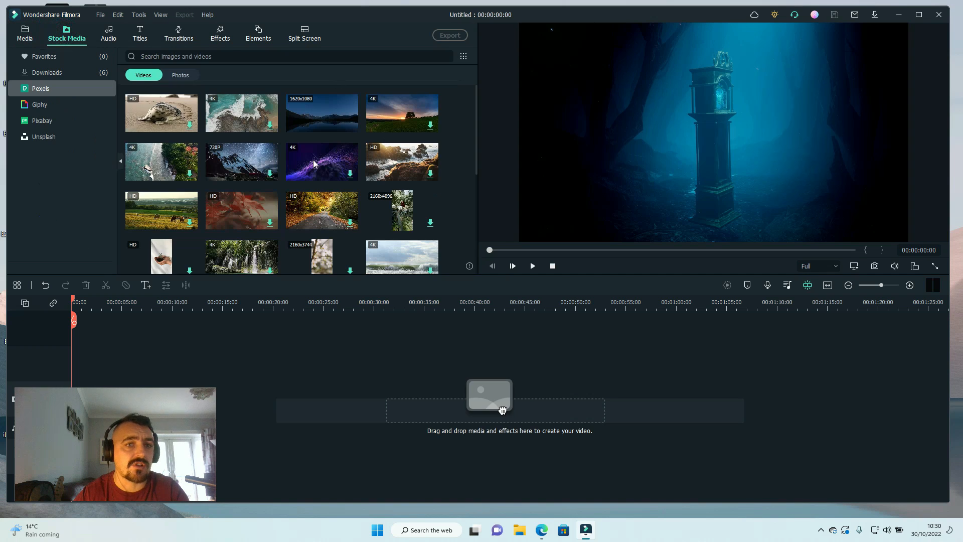
{"action": "left_click", "coordinate": [217, 56]}
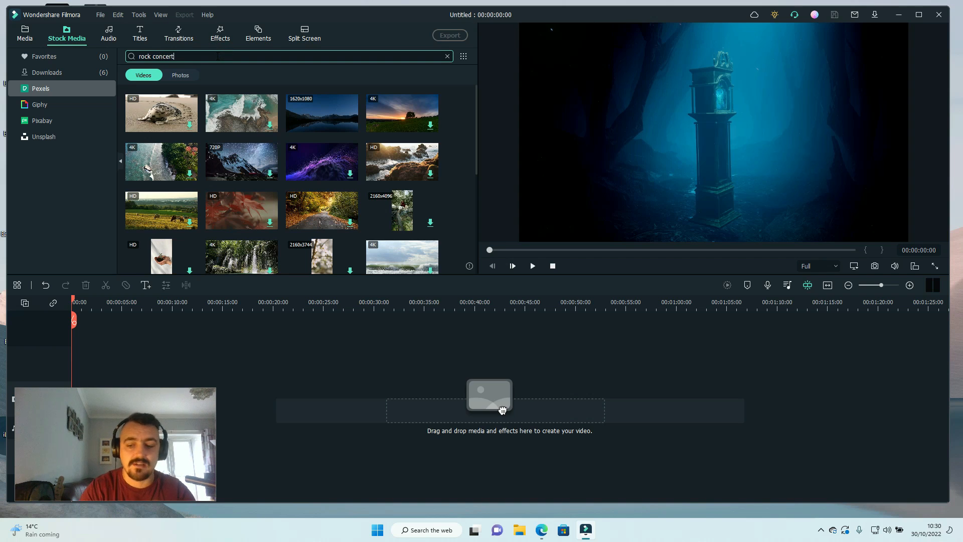
{"action": "key", "text": "Return"}
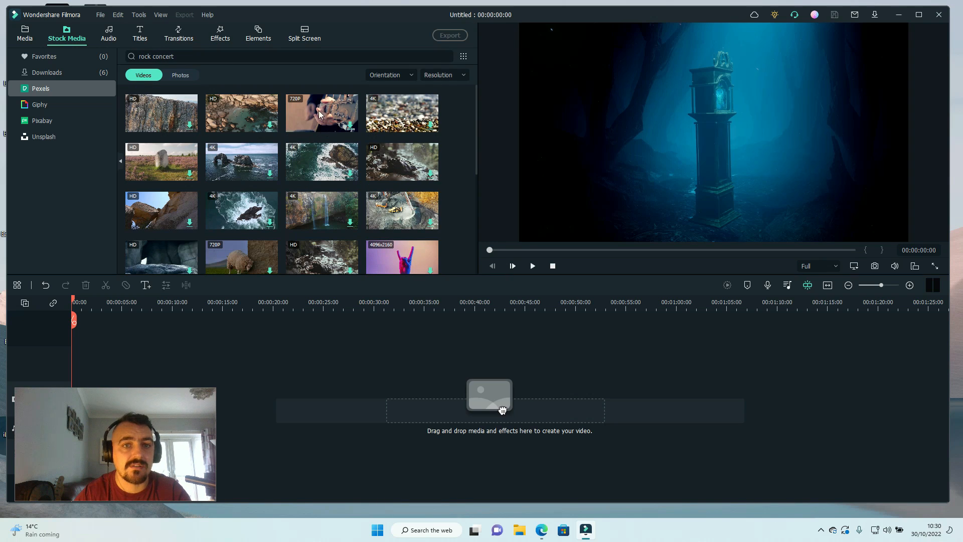
{"action": "scroll", "coordinate": [329, 194], "scroll_direction": "down", "scroll_amount": 5}
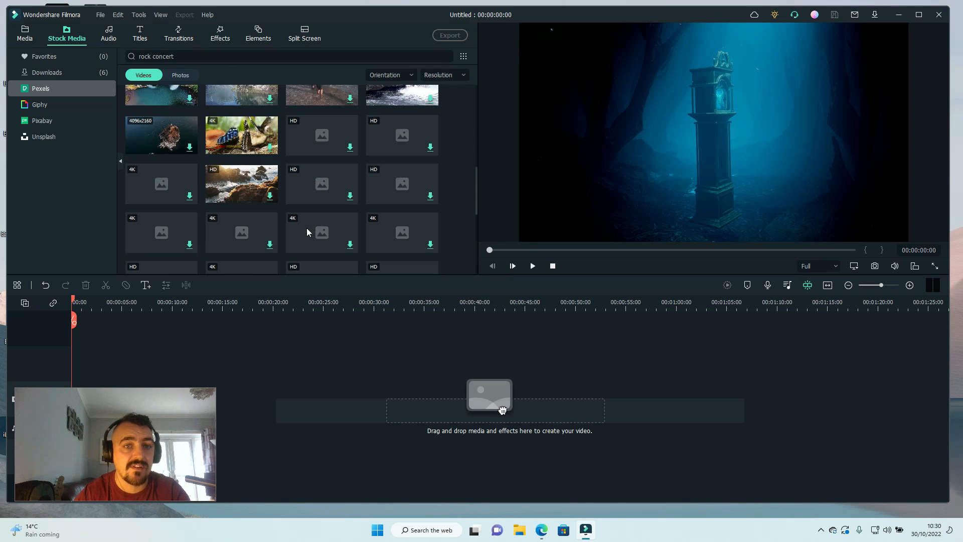
{"action": "scroll", "coordinate": [302, 220], "scroll_direction": "down", "scroll_amount": 5}
Search the Pexels stock videos for "concert" and download the HD clip of the daytime festival crowd
{"action": "left_click_drag", "start_coordinate": [186, 56], "coordinate": [76, 39]}
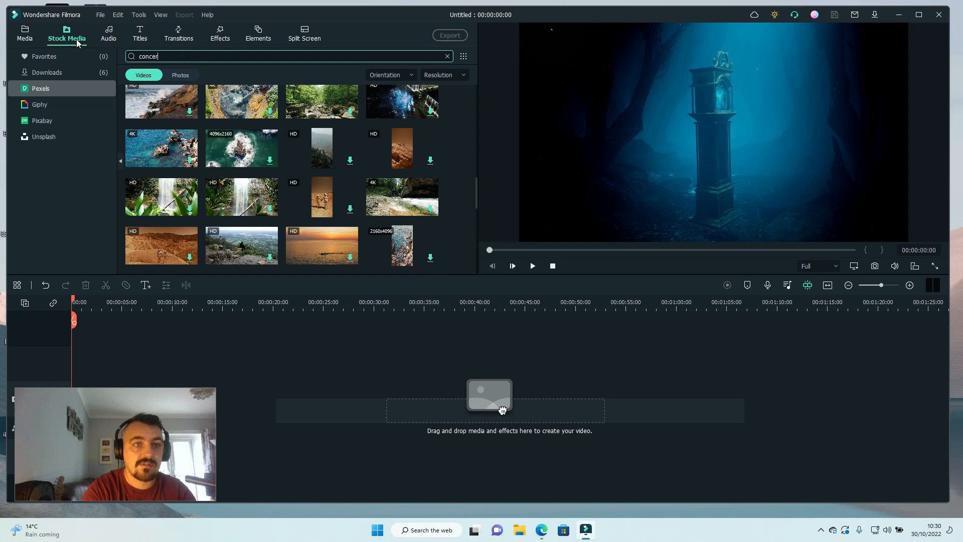
{"action": "type", "text": "concert"}
{"action": "key", "text": "Return"}
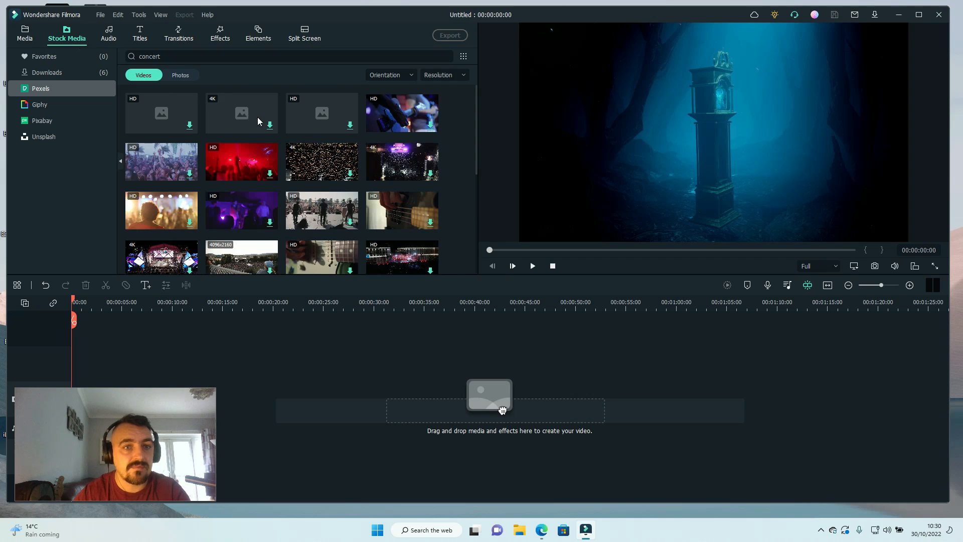
{"action": "left_click", "coordinate": [156, 165]}
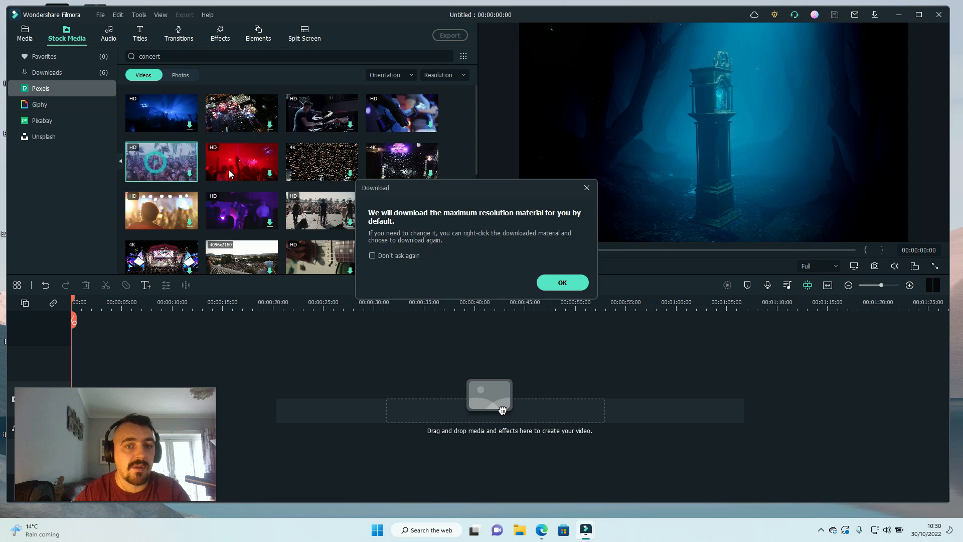
{"action": "left_click", "coordinate": [587, 188]}
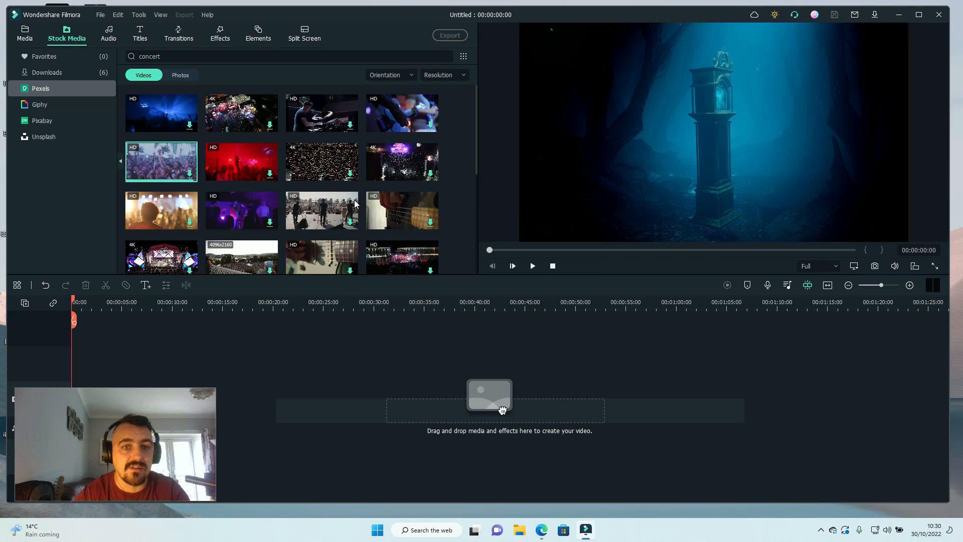
{"action": "scroll", "coordinate": [355, 203], "scroll_direction": "down", "scroll_amount": 5}
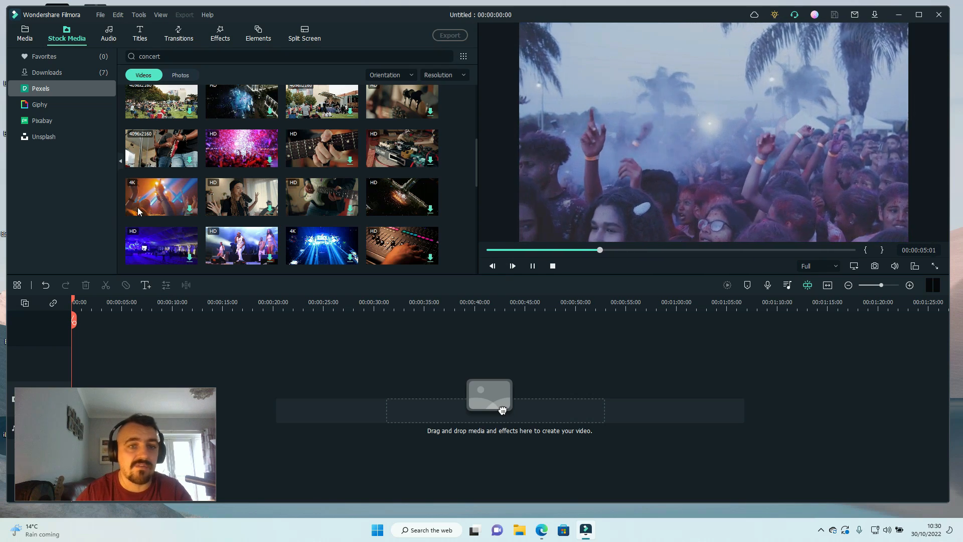
Look through the audio library's Recommended, Free, Music, Halloween and What's New categories
{"action": "left_click", "coordinate": [109, 36]}
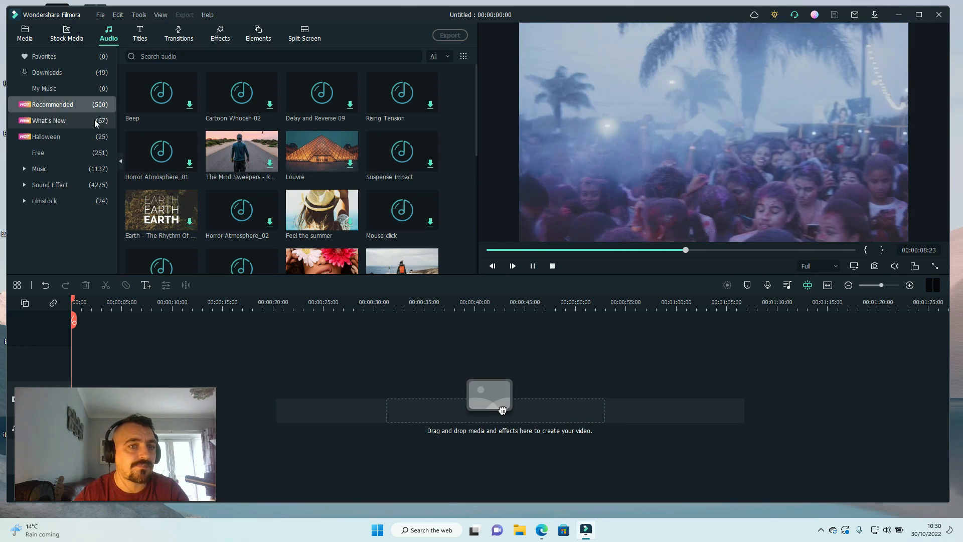
{"action": "scroll", "coordinate": [164, 166], "scroll_direction": "down", "scroll_amount": 3}
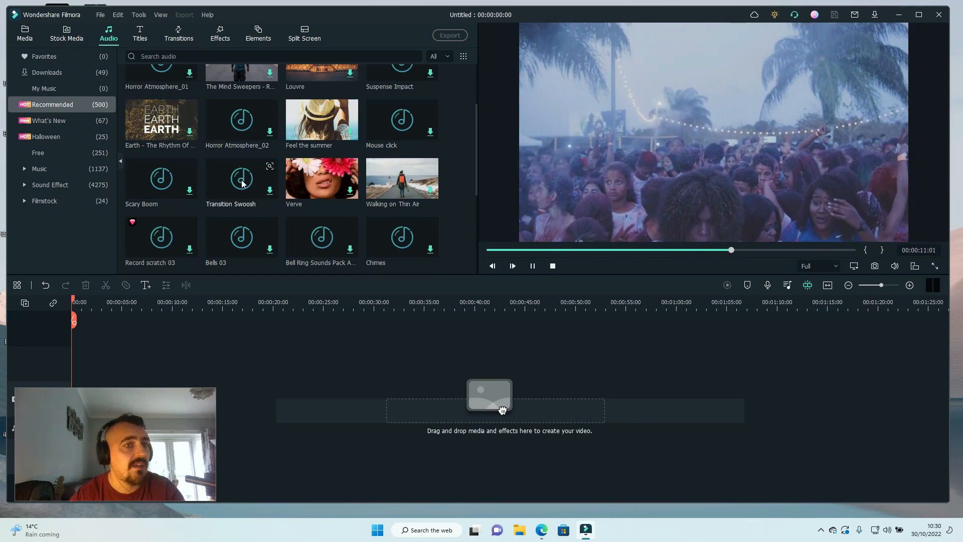
{"action": "left_click", "coordinate": [73, 153]}
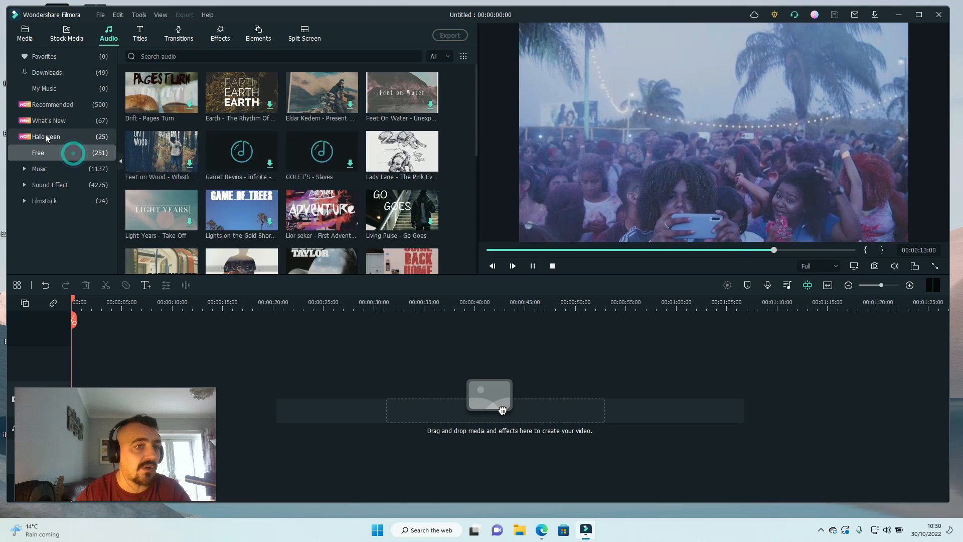
{"action": "left_click", "coordinate": [51, 169]}
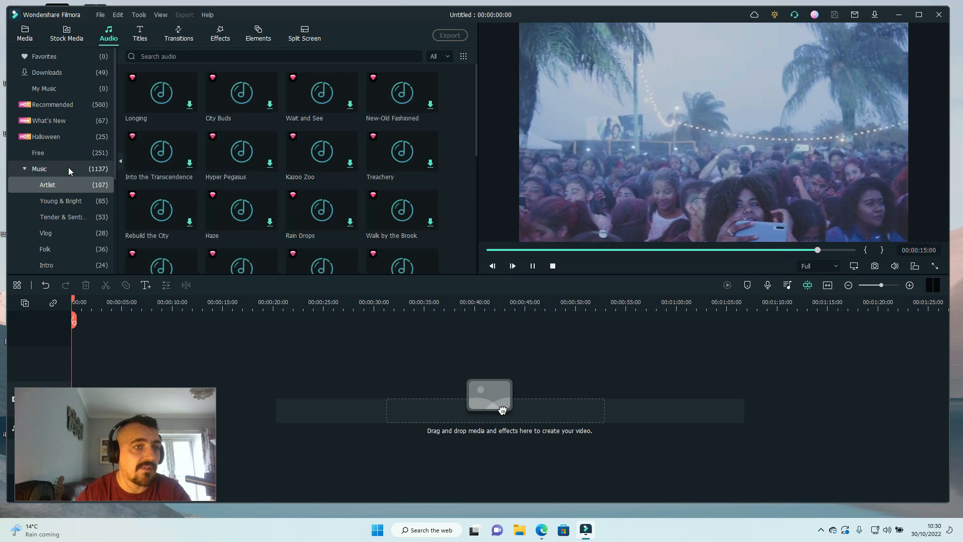
{"action": "left_click", "coordinate": [64, 137]}
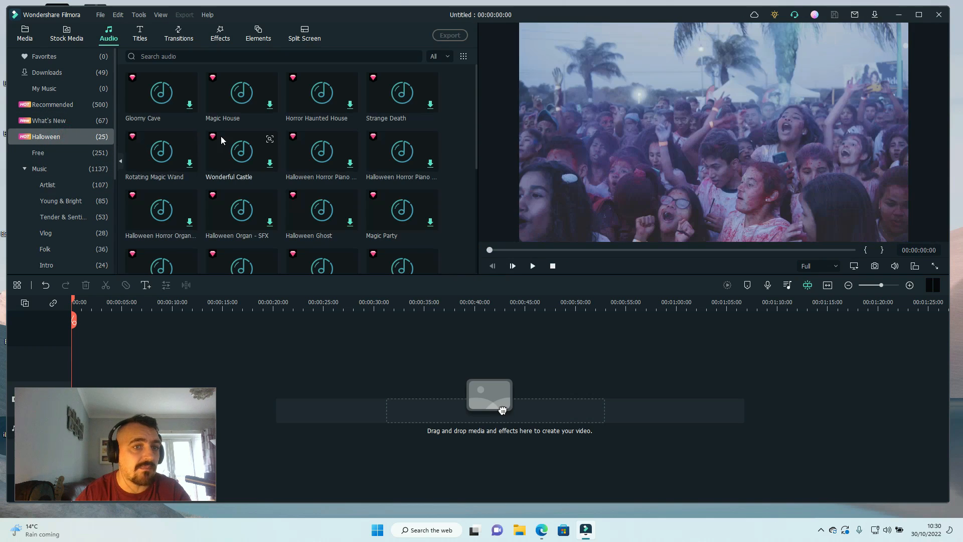
{"action": "left_click", "coordinate": [64, 104]}
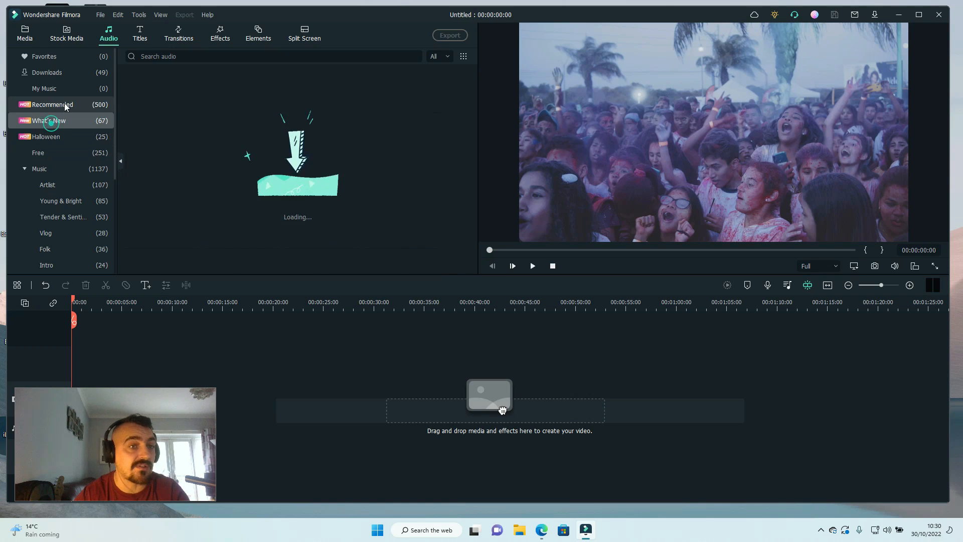
Look through the available titles, transitions and effects
{"action": "left_click", "coordinate": [146, 34]}
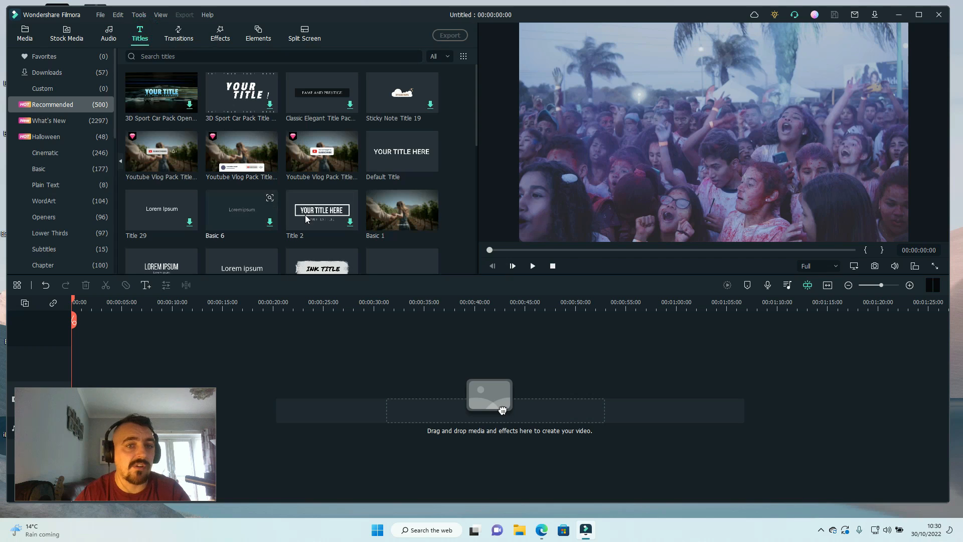
{"action": "left_click", "coordinate": [186, 32]}
{"action": "left_click", "coordinate": [221, 32]}
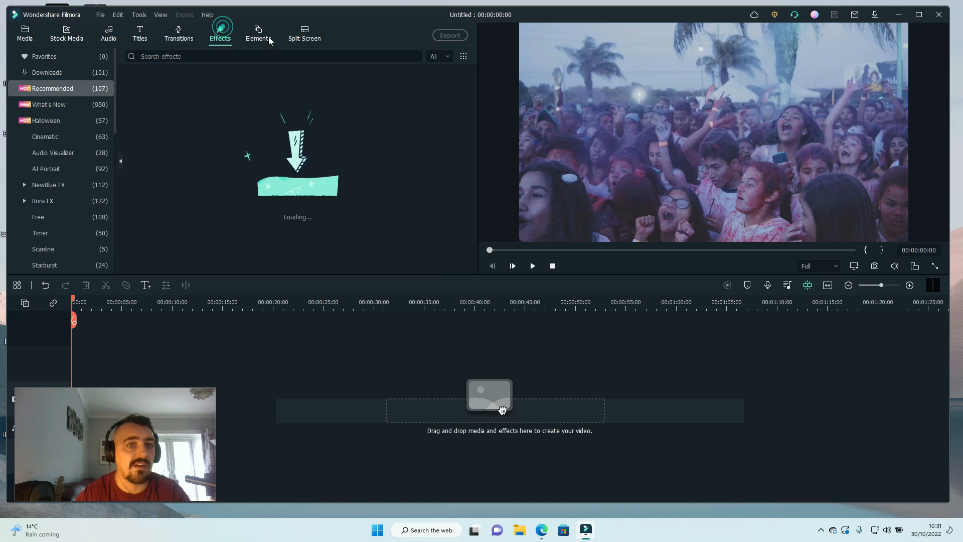
Search the elements for "youtube subscribe" and download the red Subscribe element with the blue thumbs-up
{"action": "left_click", "coordinate": [258, 33]}
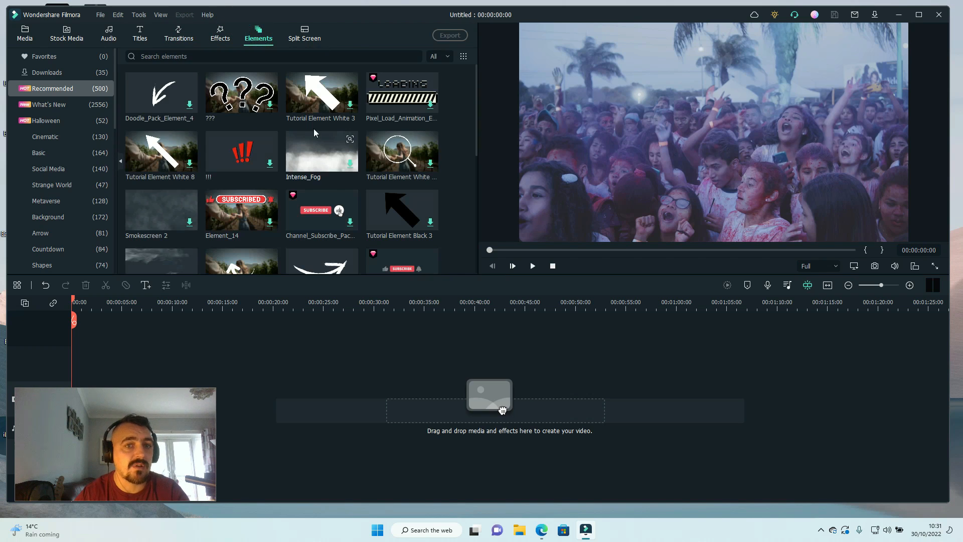
{"action": "left_click", "coordinate": [215, 54]}
{"action": "type", "text": "youtube s"}
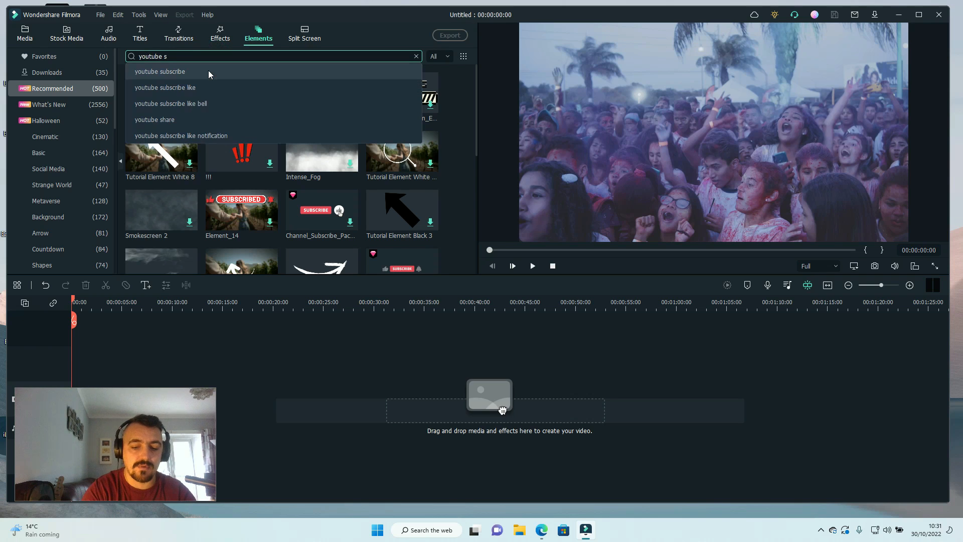
{"action": "type", "text": "ubscribe"}
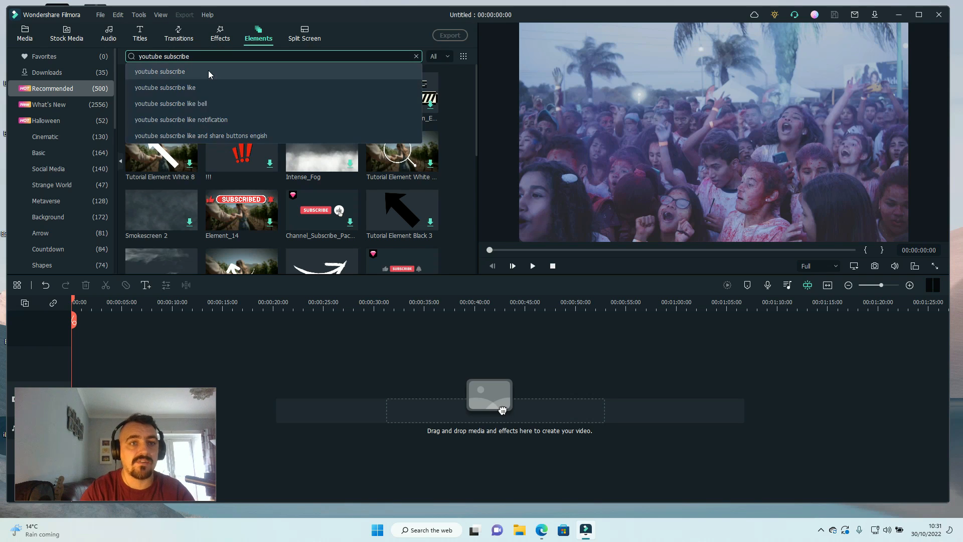
{"action": "left_click", "coordinate": [208, 71]}
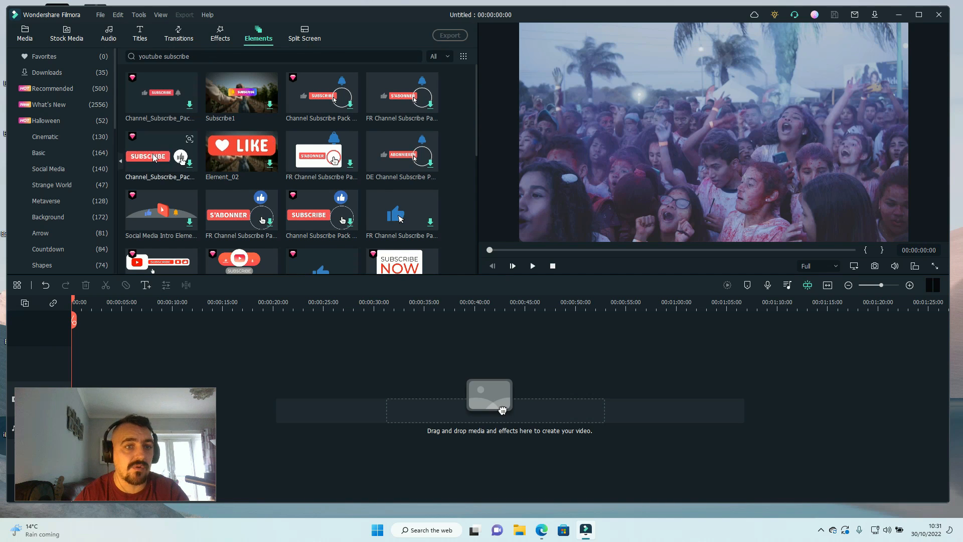
{"action": "left_click", "coordinate": [156, 160]}
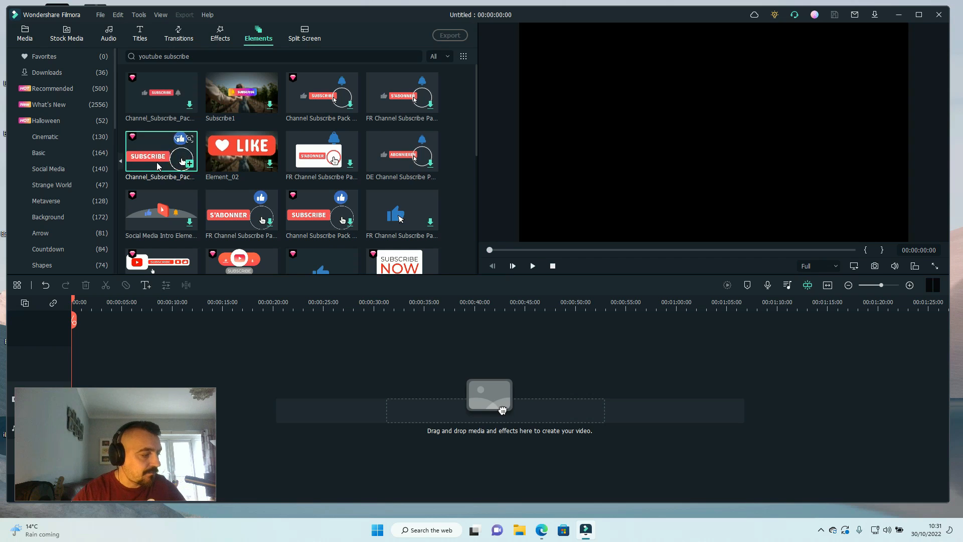
Examine the split-screen layouts and the Cinematic preset templates down to the horror film intros
{"action": "left_click", "coordinate": [303, 32]}
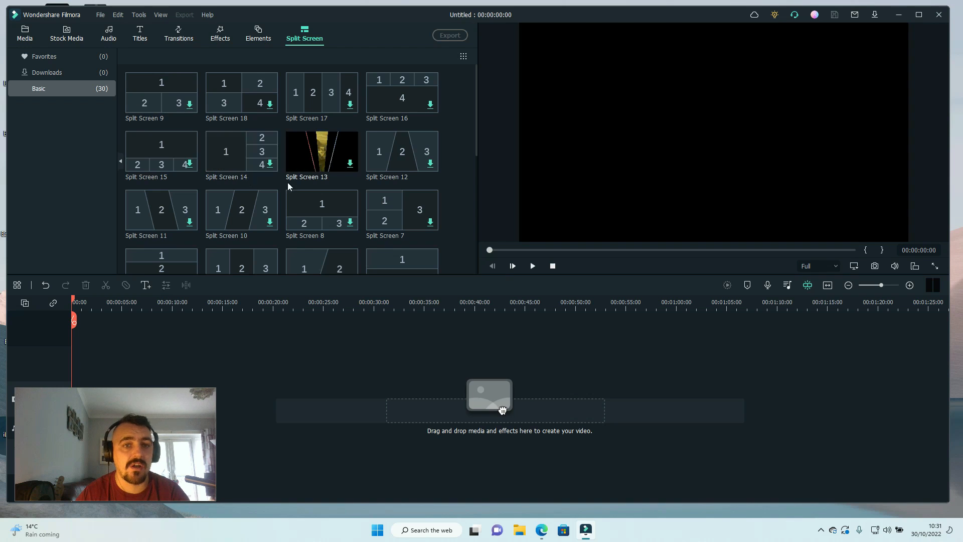
{"action": "left_click", "coordinate": [28, 31]}
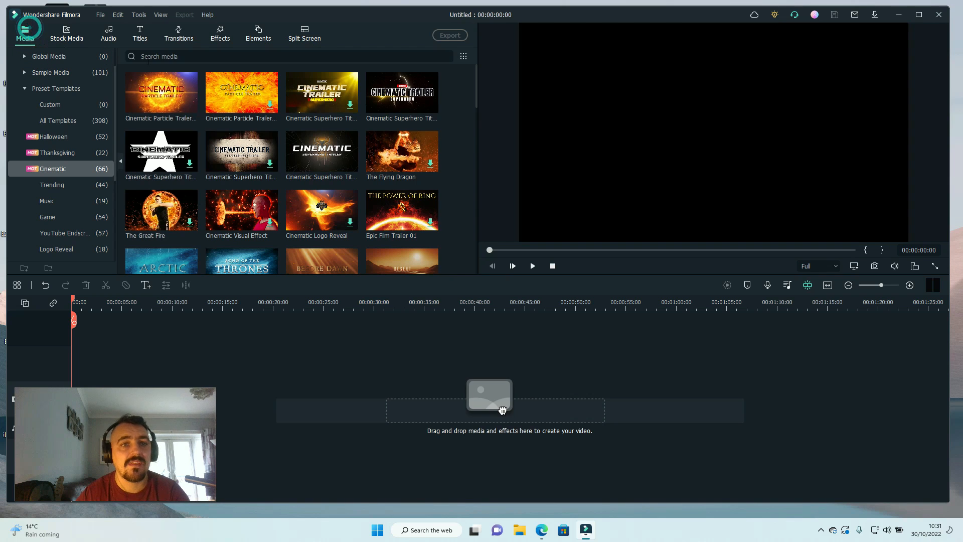
{"action": "scroll", "coordinate": [250, 207], "scroll_direction": "down", "scroll_amount": 10}
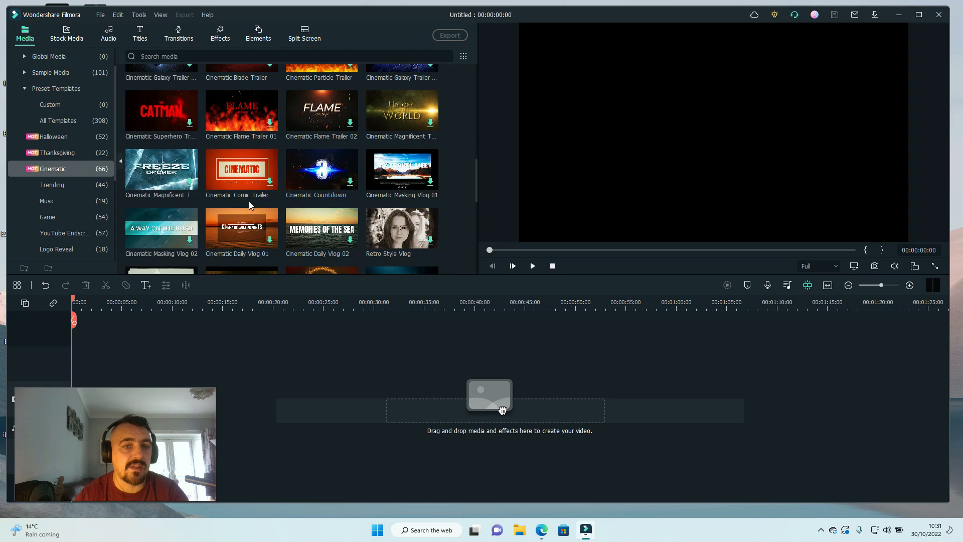
{"action": "scroll", "coordinate": [281, 190], "scroll_direction": "down", "scroll_amount": 2}
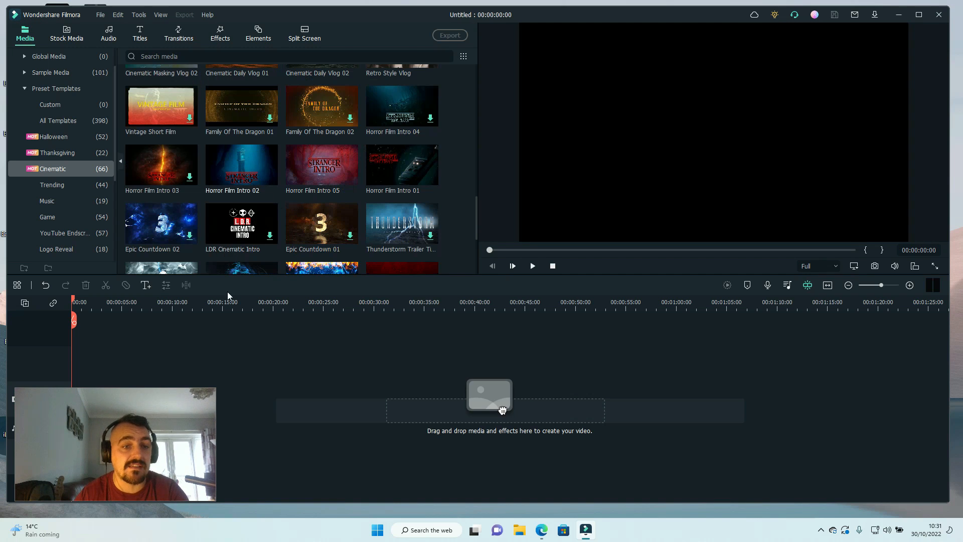
Preview the Horror Film Intro 02 template and place it at the start of the timeline
{"action": "left_click_drag", "start_coordinate": [95, 464], "coordinate": [834, 499]}
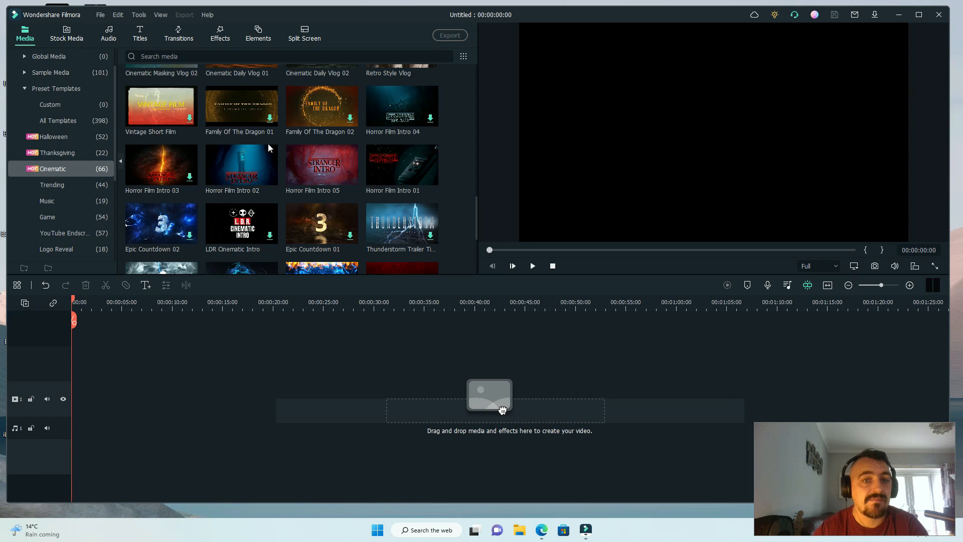
{"action": "double_click", "coordinate": [246, 171]}
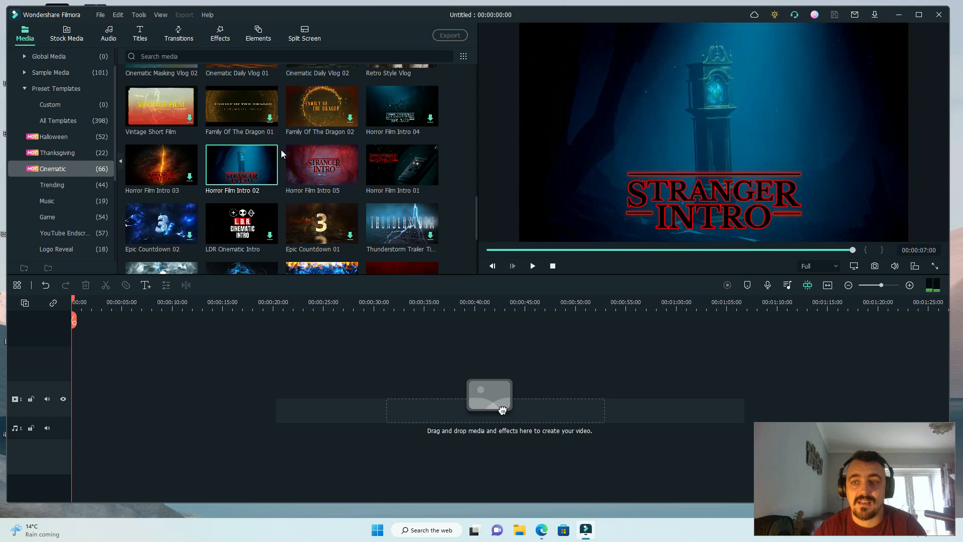
{"action": "left_click_drag", "start_coordinate": [245, 160], "coordinate": [95, 394]}
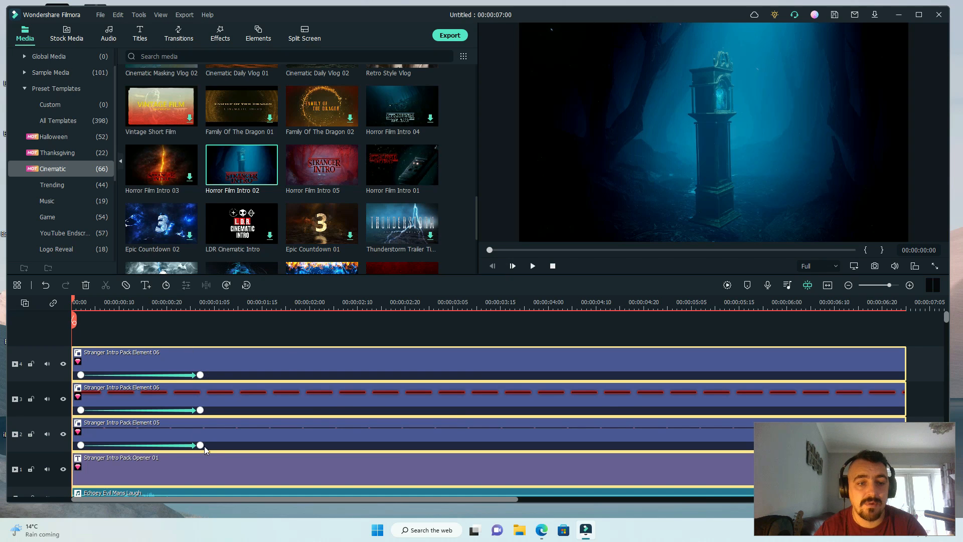
Select the Stranger Intro Pack Opener 01 title clip and play the intro to the four-second mark, where the full title shows
{"action": "scroll", "coordinate": [205, 444], "scroll_direction": "down", "scroll_amount": 1}
{"action": "left_click", "coordinate": [111, 435]}
{"action": "key", "text": "space"}
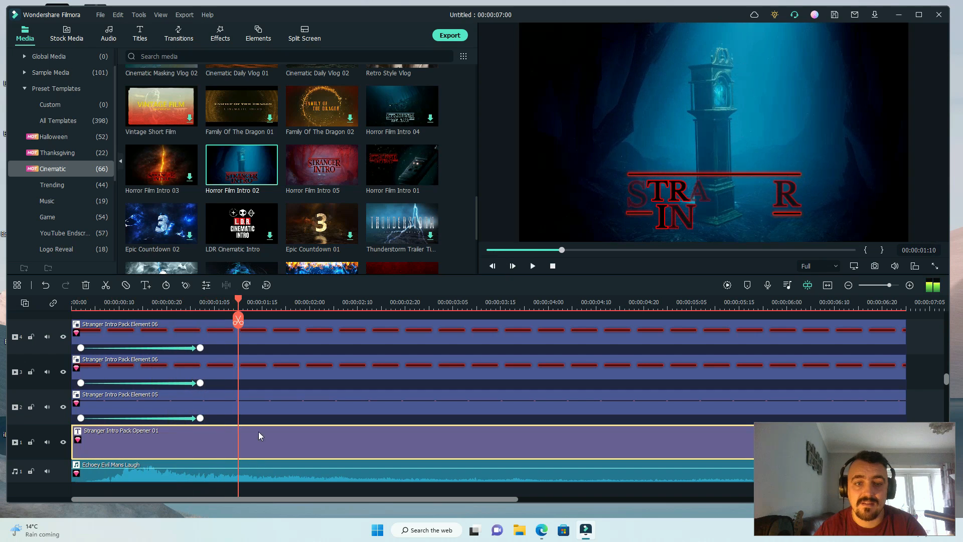
{"action": "left_click", "coordinate": [266, 439]}
{"action": "key", "text": "space"}
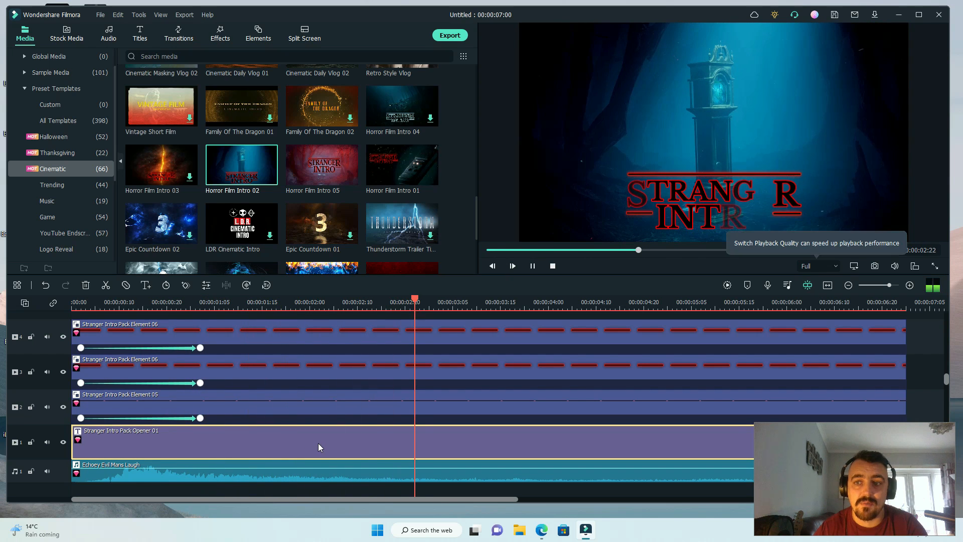
{"action": "key", "text": "space"}
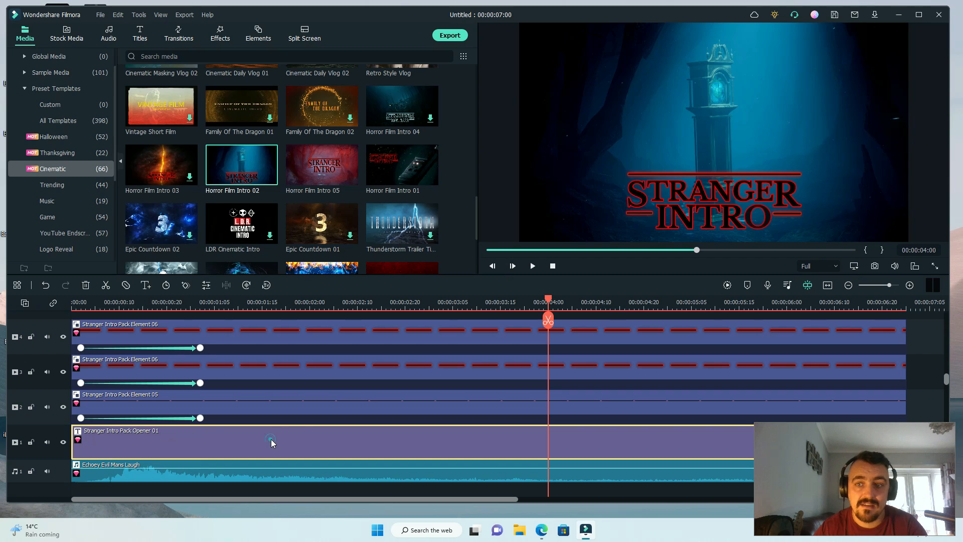
Open the STRANGER INTRO title for text editing and replace its large first letter S with T
{"action": "left_click", "coordinate": [690, 193]}
{"action": "double_click", "coordinate": [691, 189]}
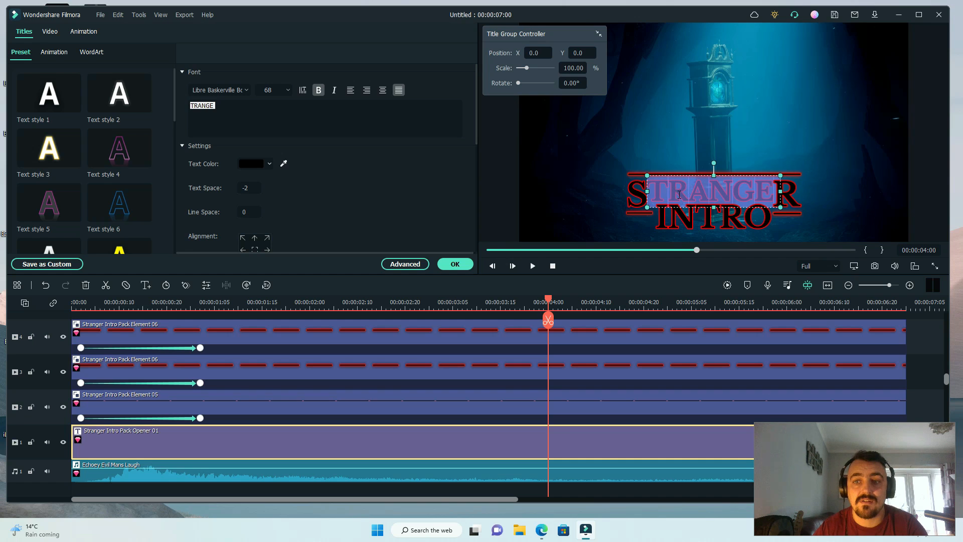
{"action": "left_click", "coordinate": [636, 194]}
{"action": "left_click", "coordinate": [211, 115]}
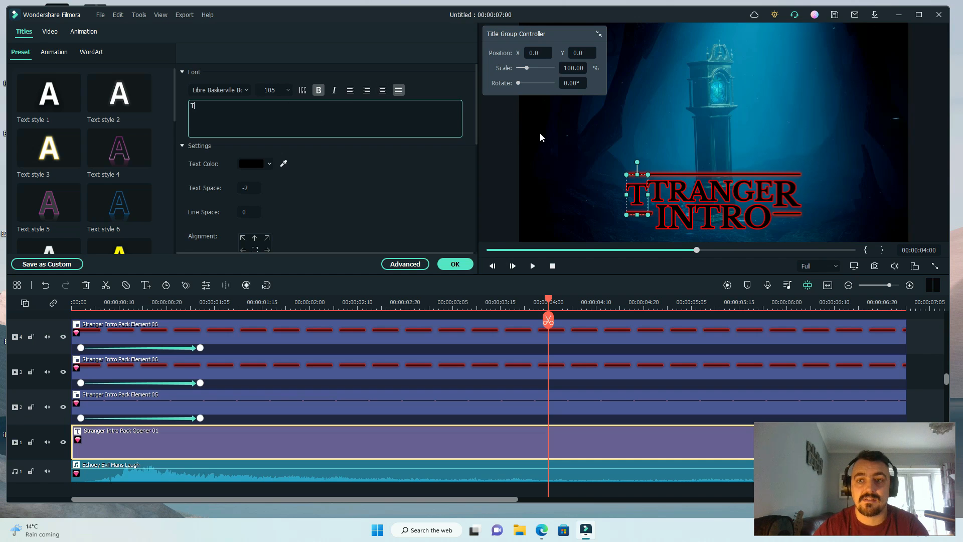
{"action": "type", "text": "T"}
Rewrite the remaining title text so it reads "The soul" with a large final L on the first line and "Revival" on the second
{"action": "double_click", "coordinate": [700, 188]}
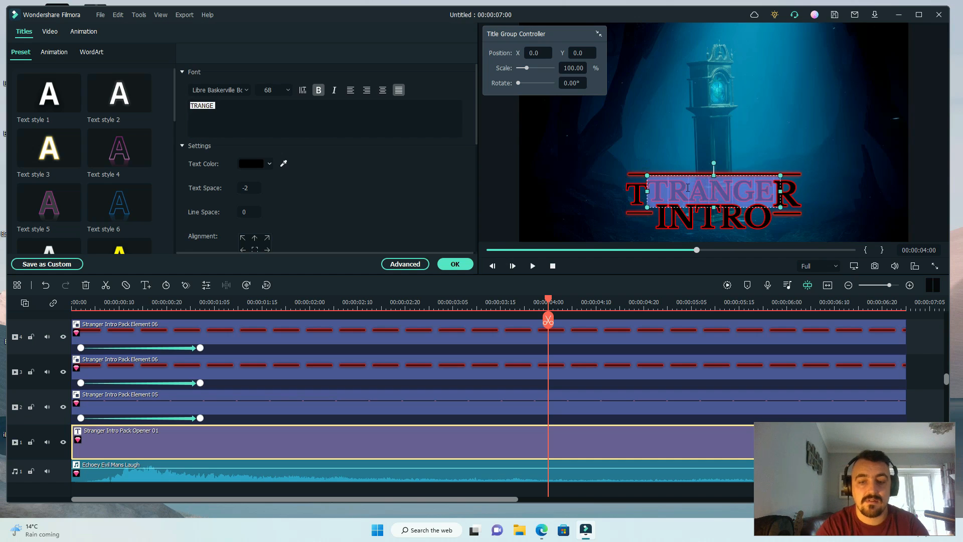
{"action": "type", "text": "he"}
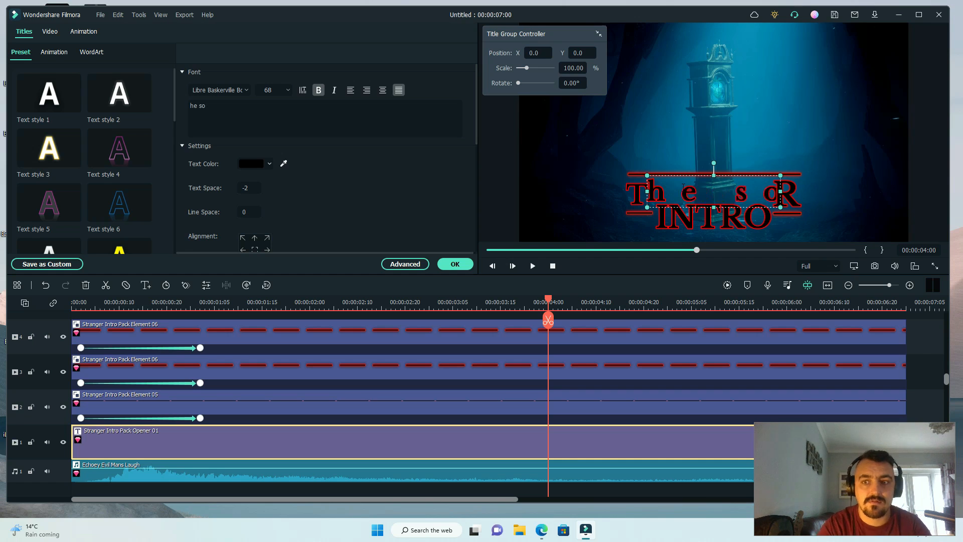
{"action": "type", "text": "soul"}
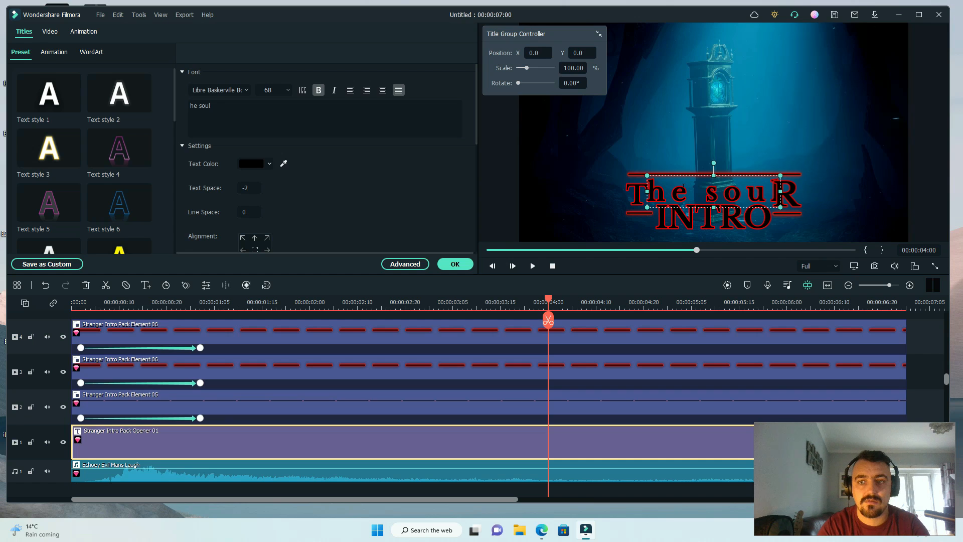
{"action": "key", "text": "BackSpace"}
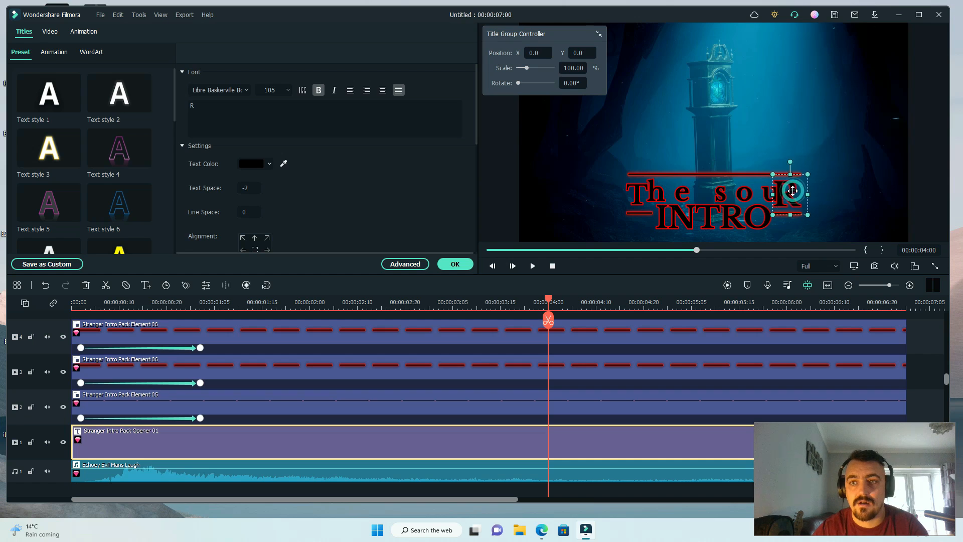
{"action": "left_click_drag", "start_coordinate": [227, 109], "coordinate": [193, 109]}
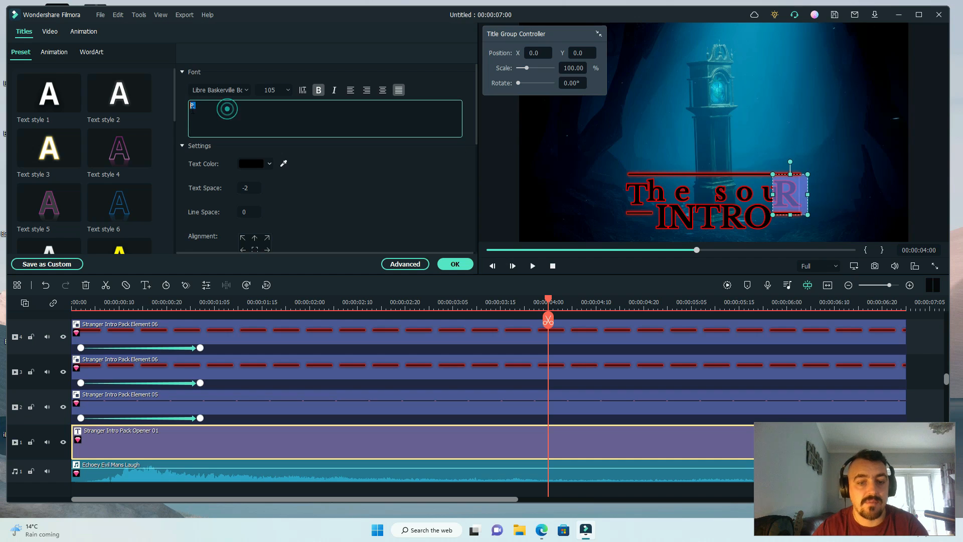
{"action": "key", "text": "BackSpace"}
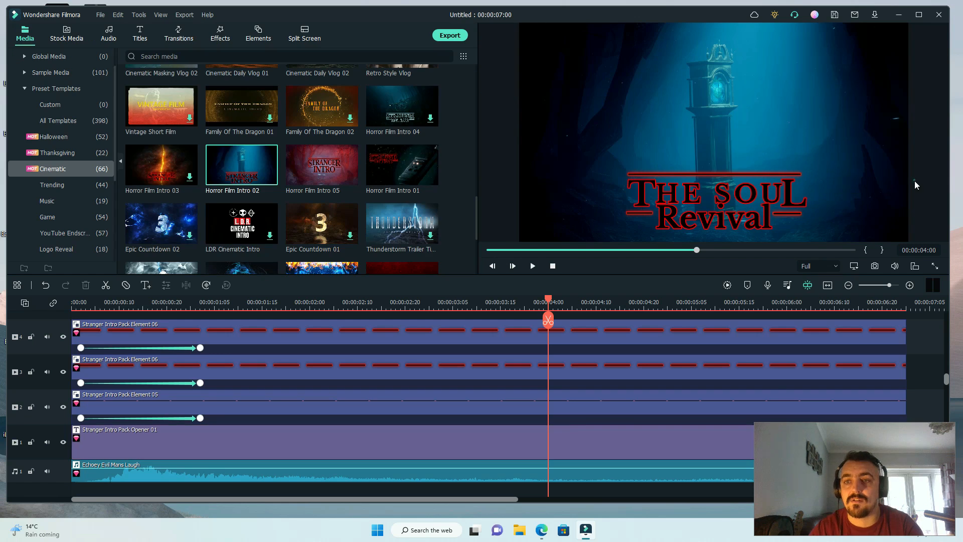
Play the edited intro from the start of the timeline and return the playhead to the beginning
{"action": "left_click_drag", "start_coordinate": [549, 300], "coordinate": [82, 301]}
{"action": "key", "text": "space"}
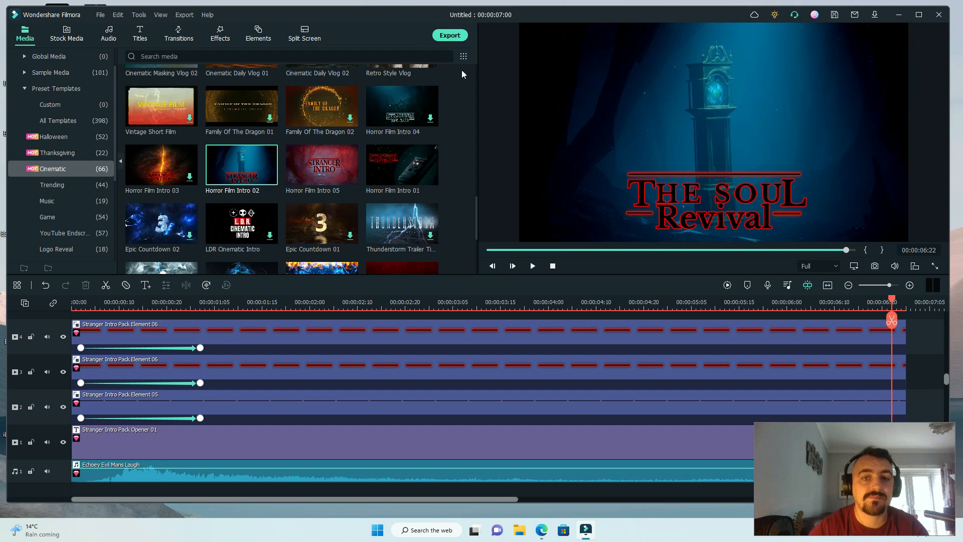
{"action": "left_click_drag", "start_coordinate": [891, 298], "coordinate": [71, 300]}
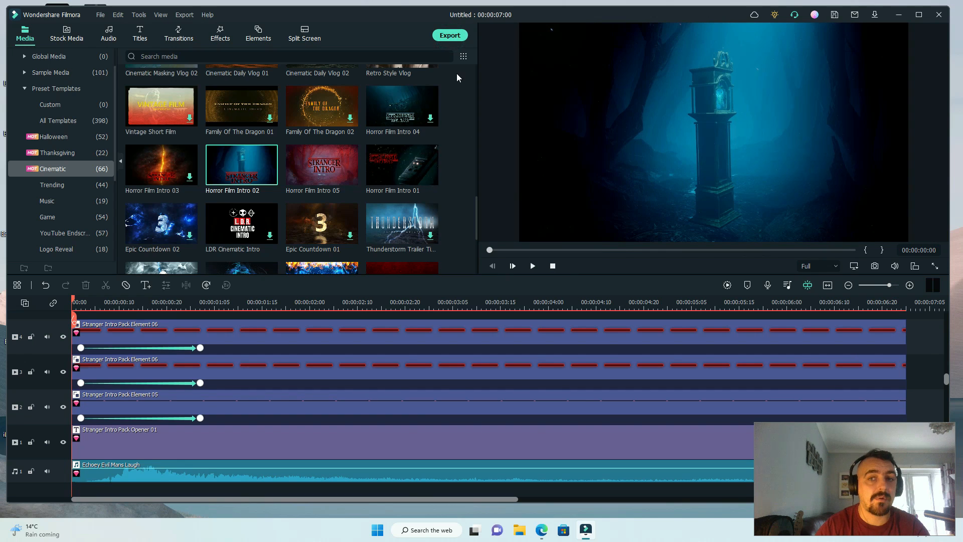
Open the export settings for a local MP4 and name the file "sTRENGER iNTRO"
{"action": "left_click", "coordinate": [449, 35]}
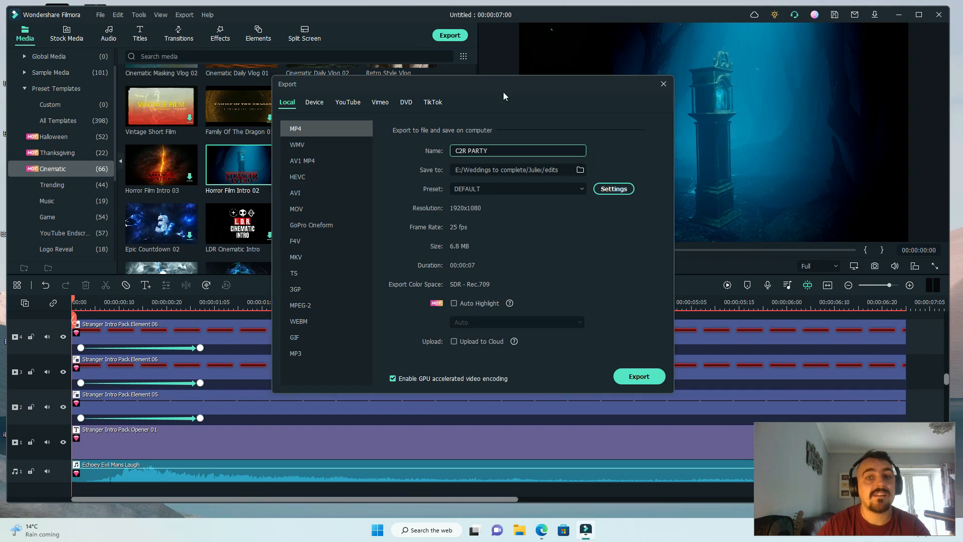
{"action": "key", "text": "ctrl+a"}
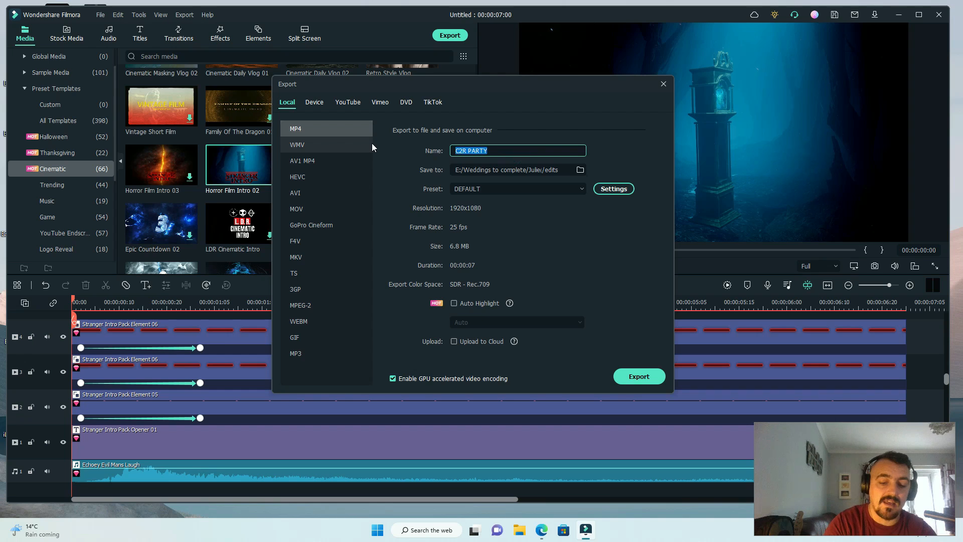
{"action": "type", "text": "sTRENG"}
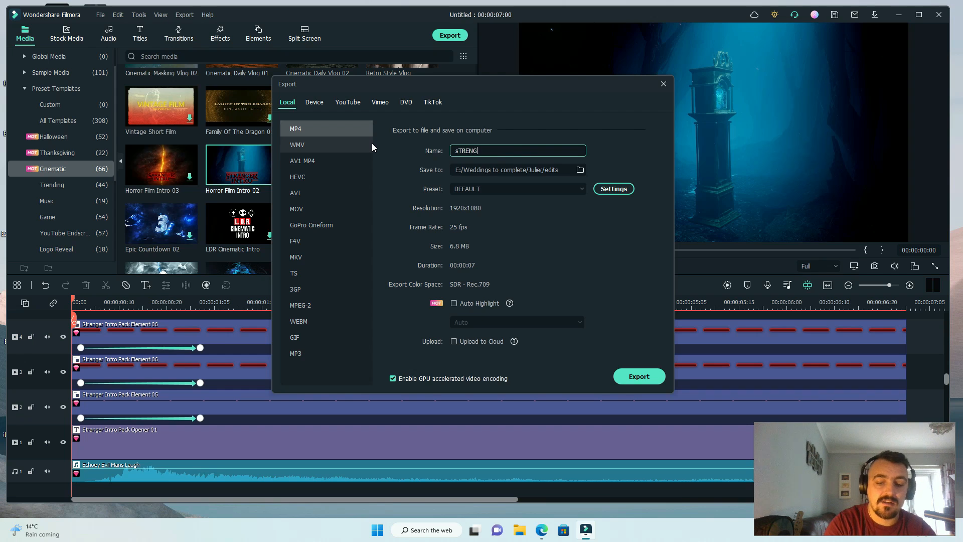
{"action": "type", "text": "ER iNTRO"}
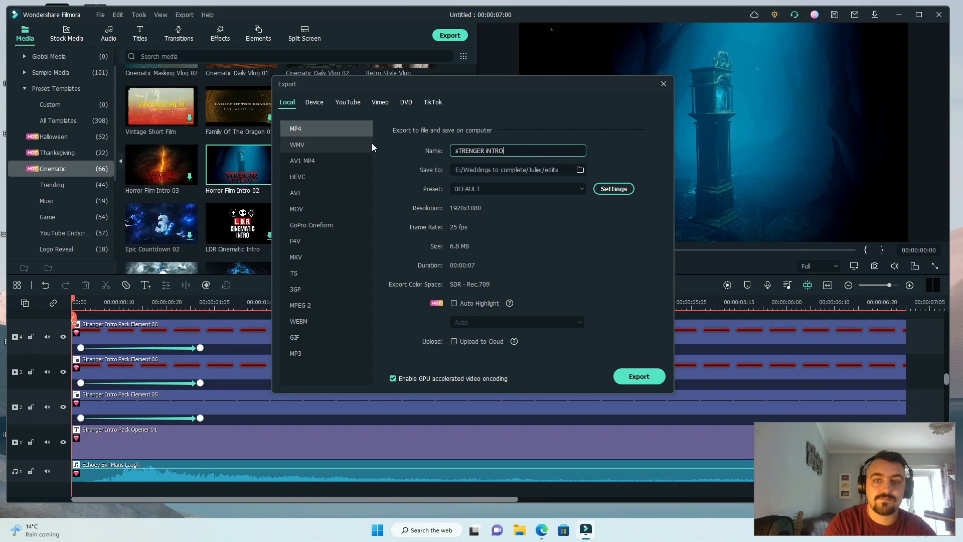
Set the save location to the Youtube Videos folder on the OneDrive desktop and export the intro, closing the completion dialog
{"action": "left_click", "coordinate": [581, 170]}
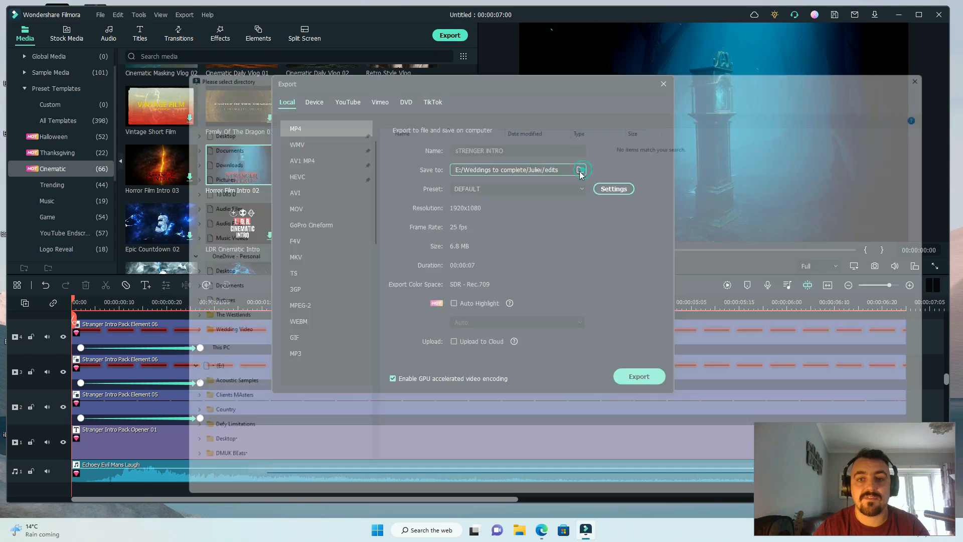
{"action": "left_click", "coordinate": [208, 440]}
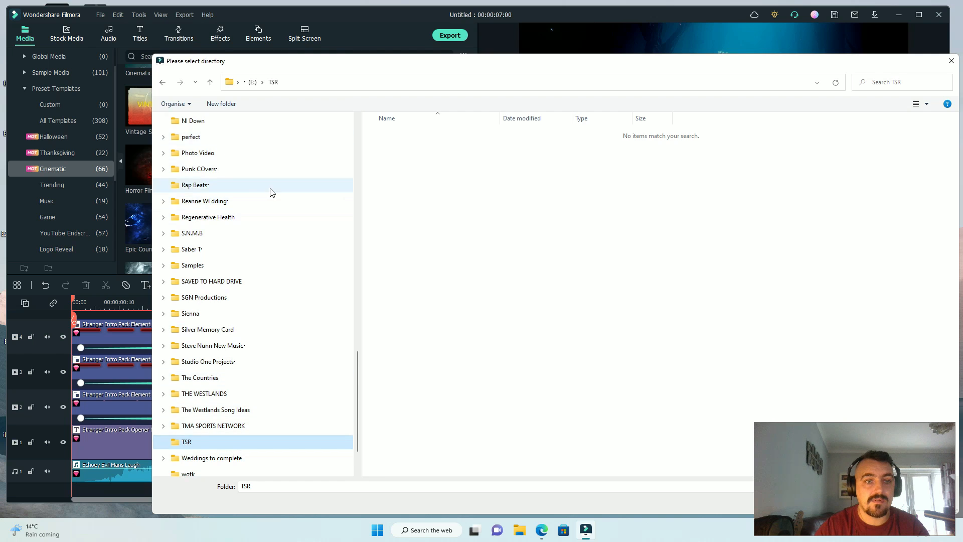
{"action": "scroll", "coordinate": [253, 201], "scroll_direction": "up", "scroll_amount": 4}
{"action": "scroll", "coordinate": [249, 187], "scroll_direction": "up", "scroll_amount": 5}
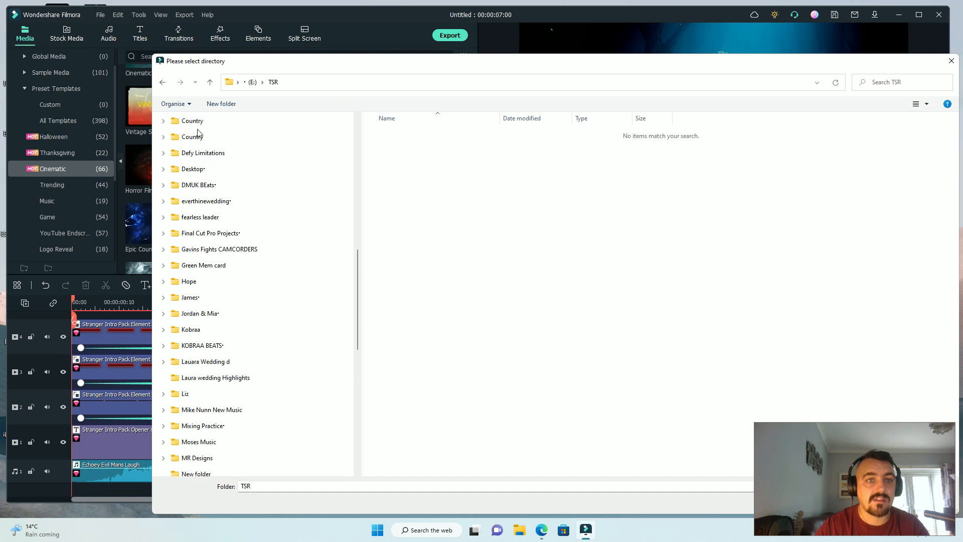
{"action": "scroll", "coordinate": [359, 290], "scroll_direction": "up", "scroll_amount": 10}
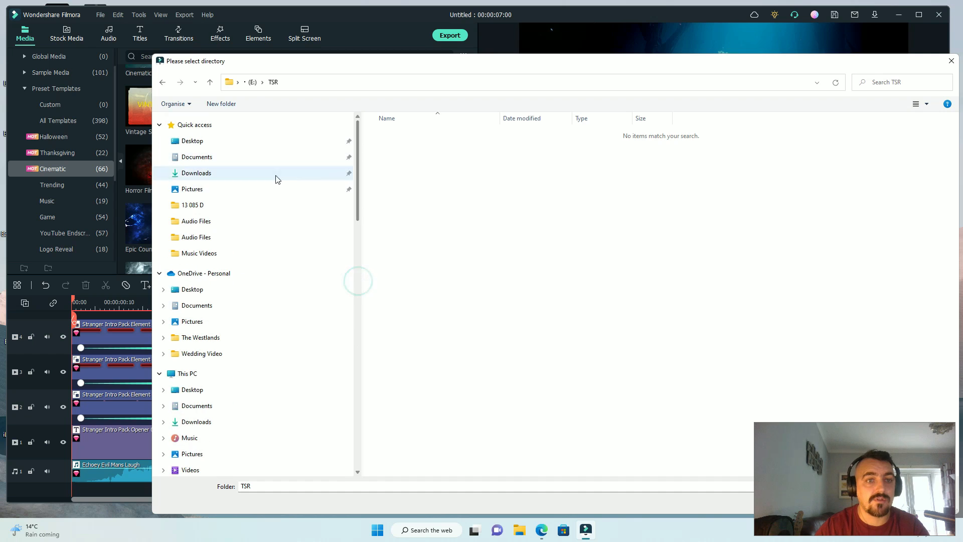
{"action": "left_click", "coordinate": [192, 290]}
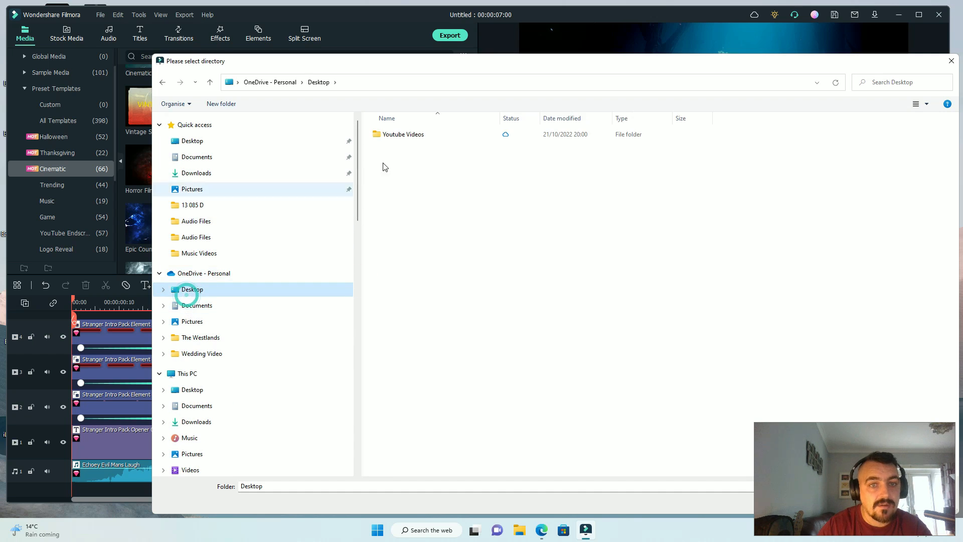
{"action": "double_click", "coordinate": [408, 138]}
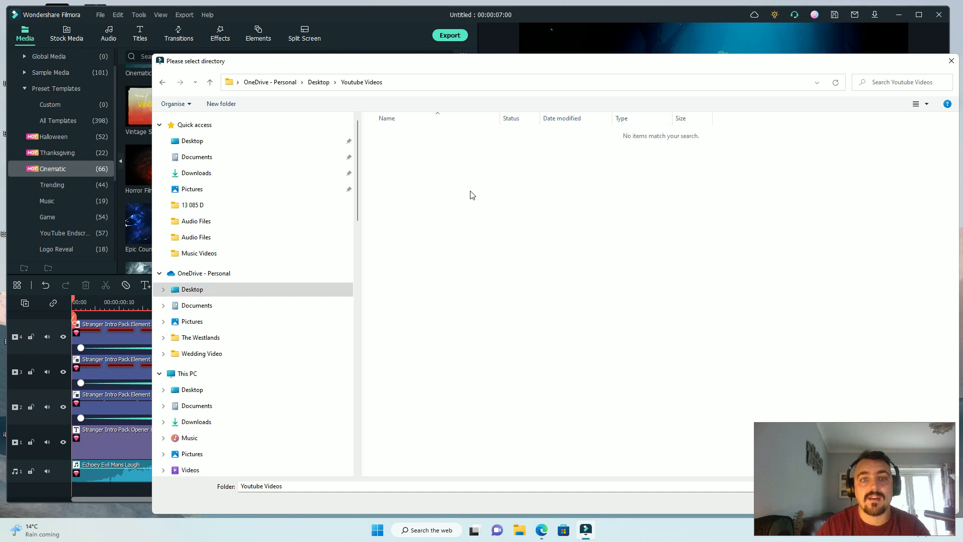
{"action": "left_click_drag", "start_coordinate": [642, 61], "coordinate": [473, 1]}
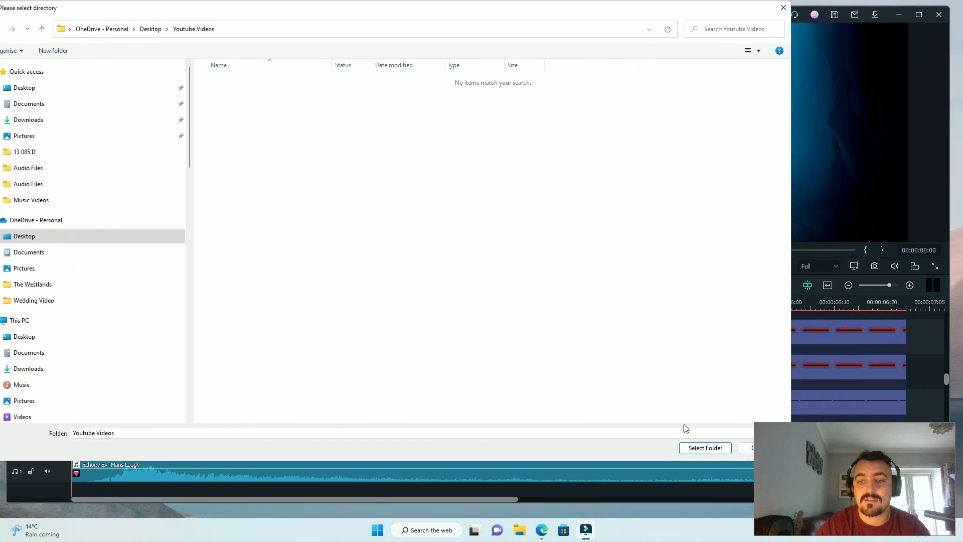
{"action": "left_click", "coordinate": [695, 450]}
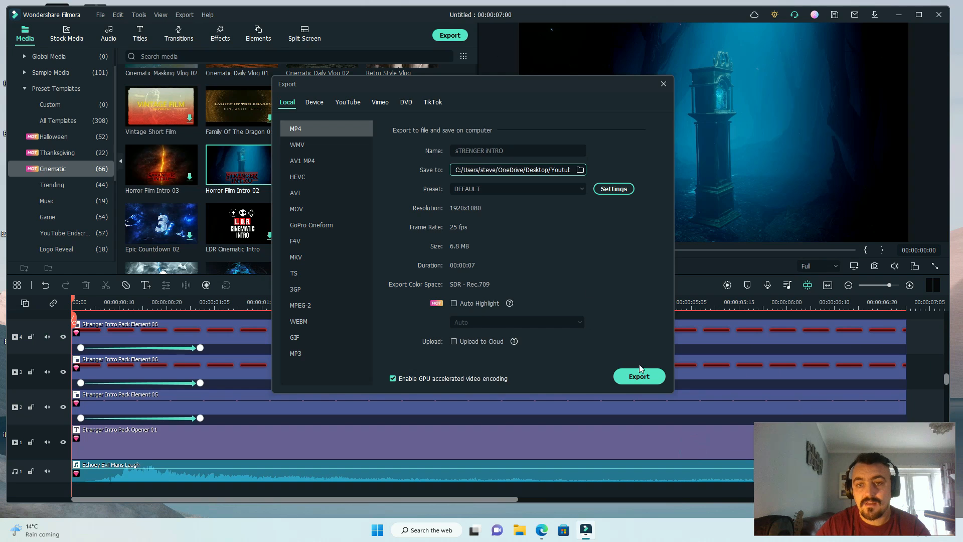
{"action": "left_click", "coordinate": [640, 380]}
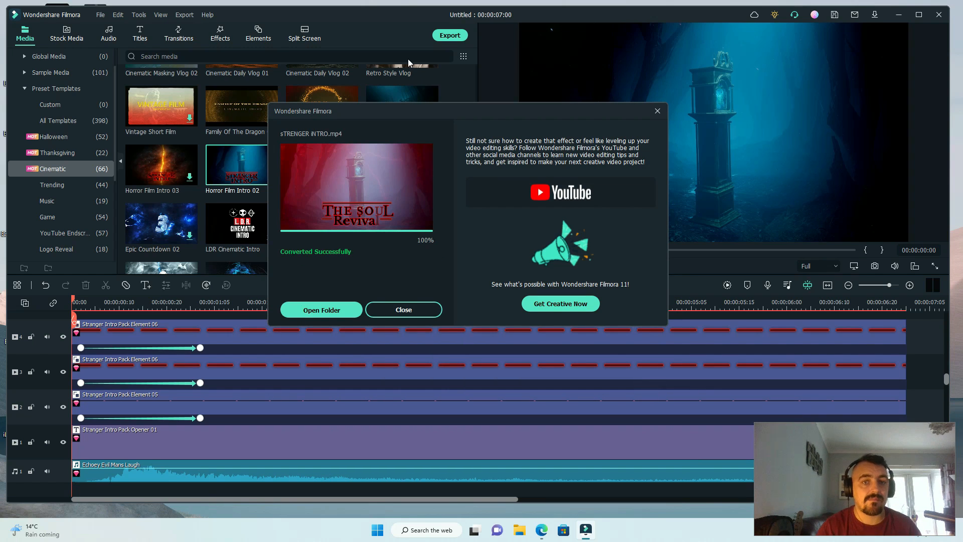
{"action": "left_click", "coordinate": [408, 309]}
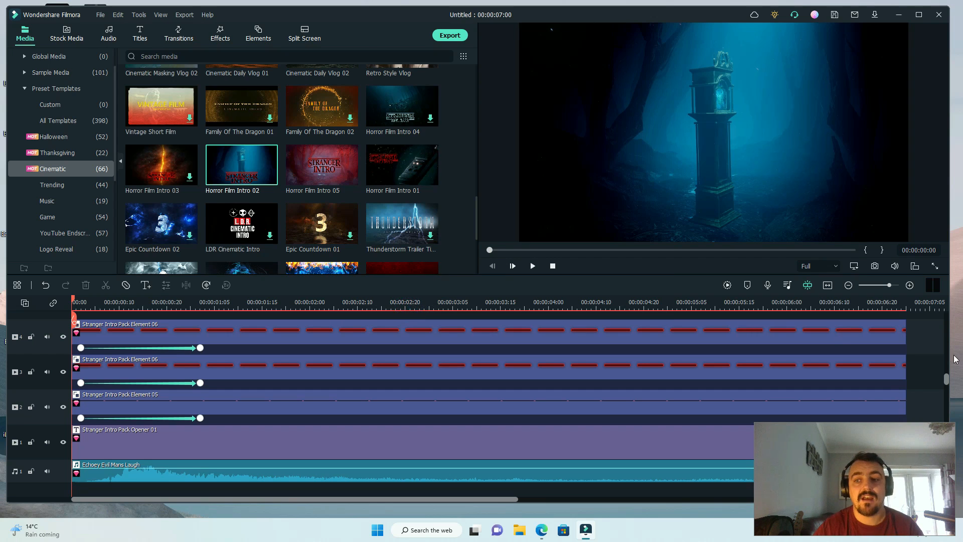
Delete all the intro template's clips, including the audio, from the timeline
{"action": "left_click_drag", "start_coordinate": [926, 328], "coordinate": [95, 492]}
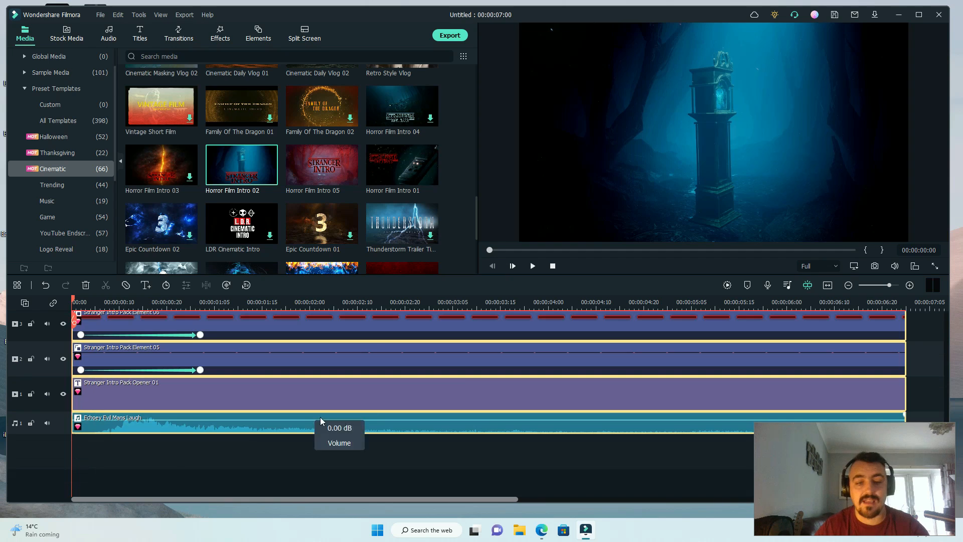
{"action": "key", "text": "Delete"}
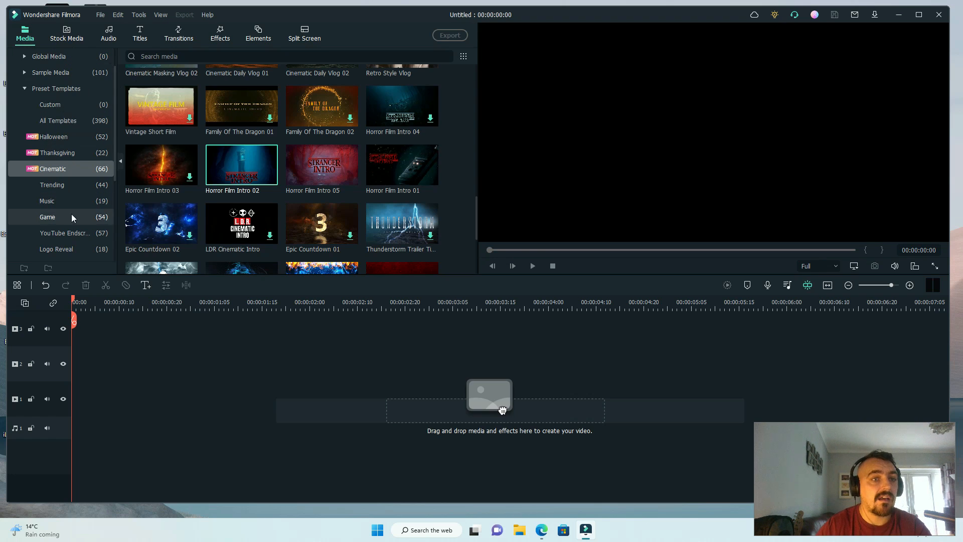
Look through the Sample Color backgrounds in the sample media library
{"action": "left_click", "coordinate": [47, 69]}
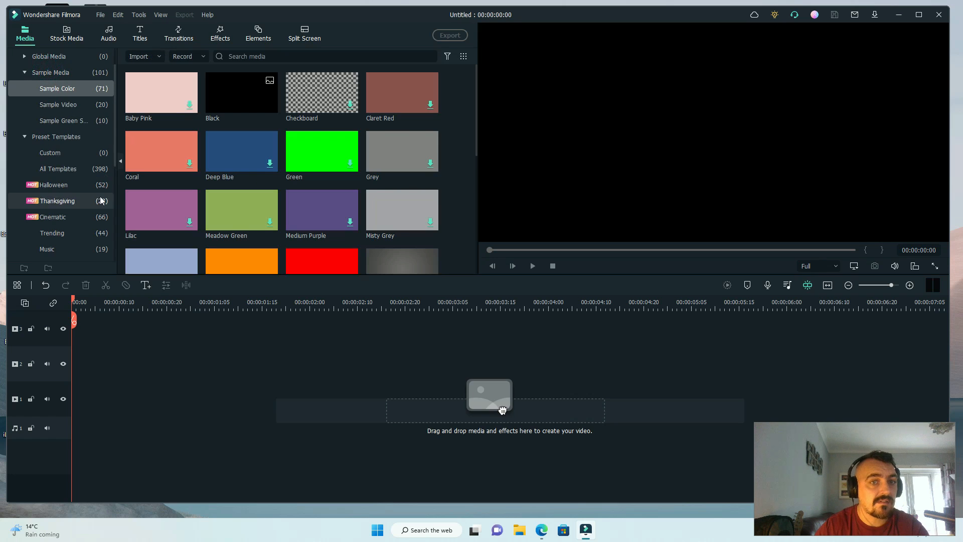
{"action": "scroll", "coordinate": [298, 216], "scroll_direction": "down", "scroll_amount": 10}
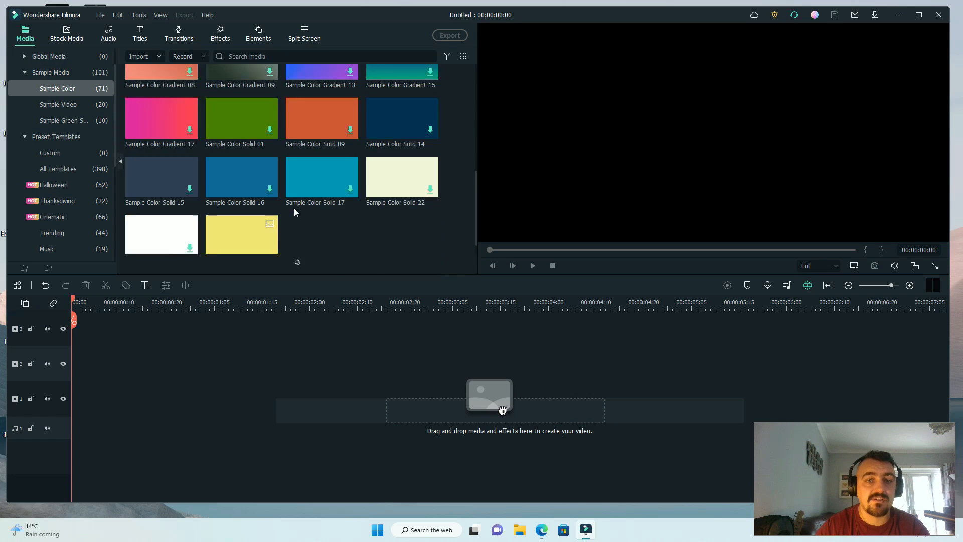
{"action": "scroll", "coordinate": [285, 205], "scroll_direction": "up", "scroll_amount": 10}
{"action": "scroll", "coordinate": [68, 206], "scroll_direction": "up", "scroll_amount": 2}
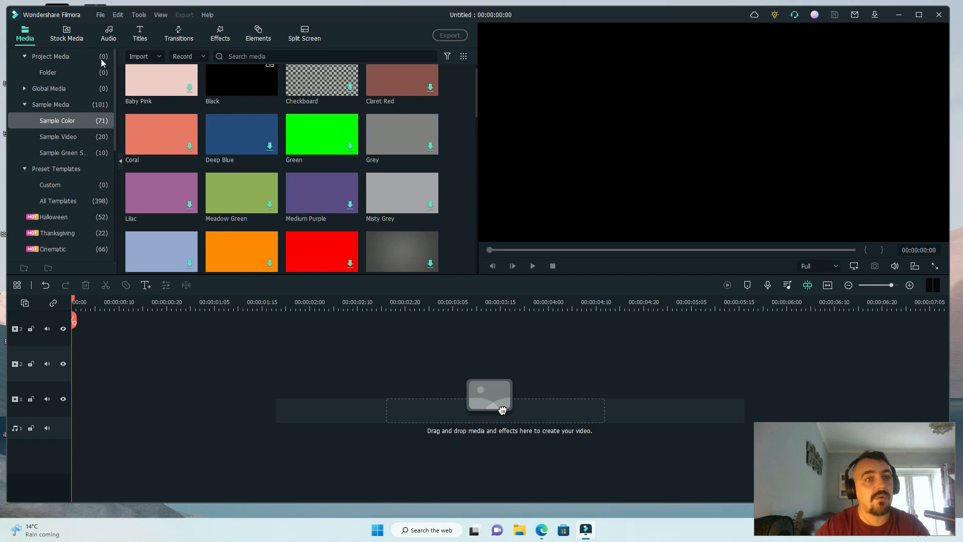
Search the Pexels stock videos for "PLAYING GUITAR" and look through the results
{"action": "left_click", "coordinate": [67, 34]}
{"action": "left_click", "coordinate": [210, 57]}
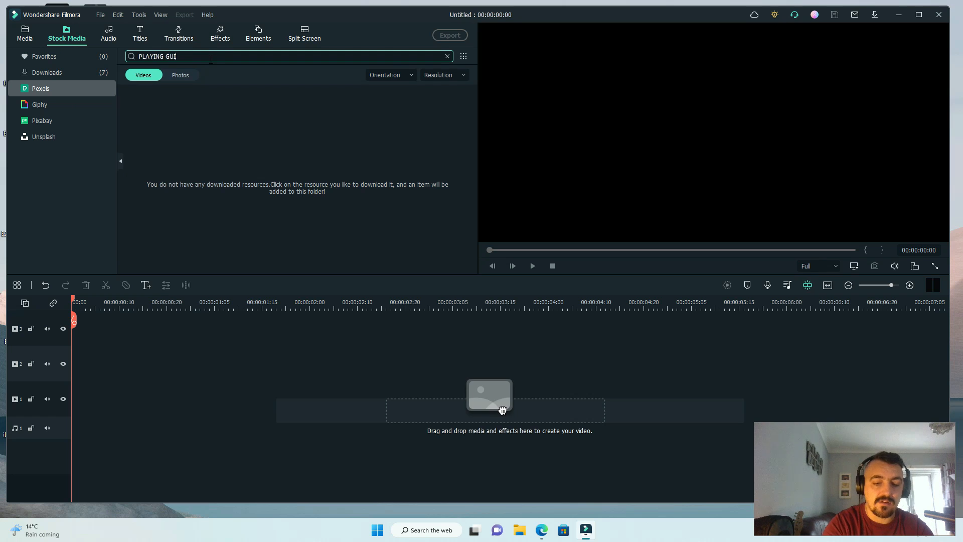
{"action": "key", "text": "Return"}
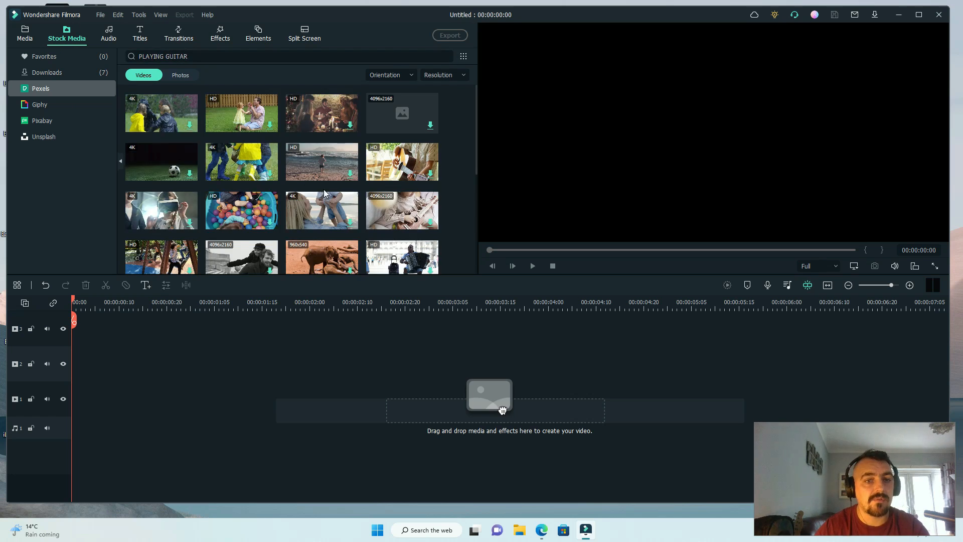
{"action": "scroll", "coordinate": [322, 160], "scroll_direction": "down", "scroll_amount": 3}
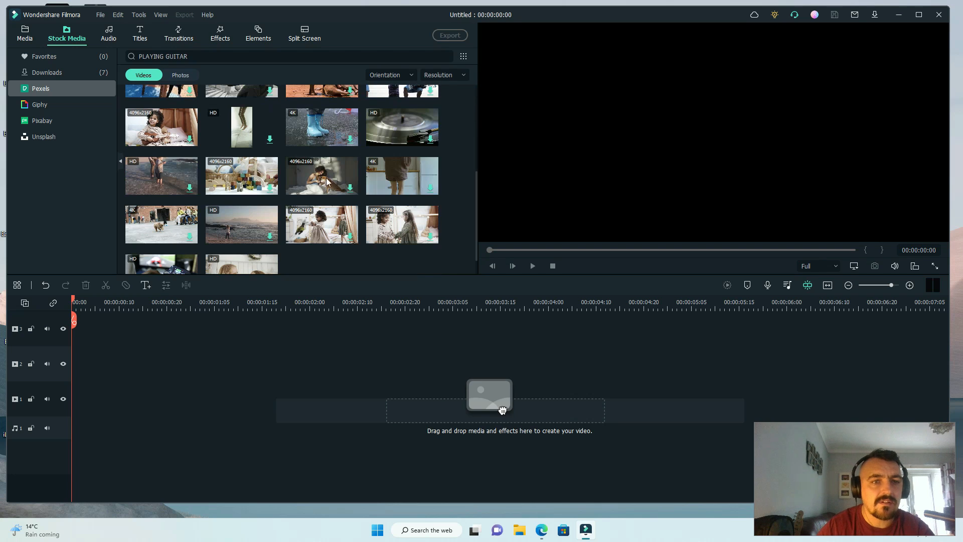
Search the Pexels stock videos for "GUITAR" and download the HD clip of the singer at a microphone, accepting the maximum resolution
{"action": "left_click", "coordinate": [165, 56]}
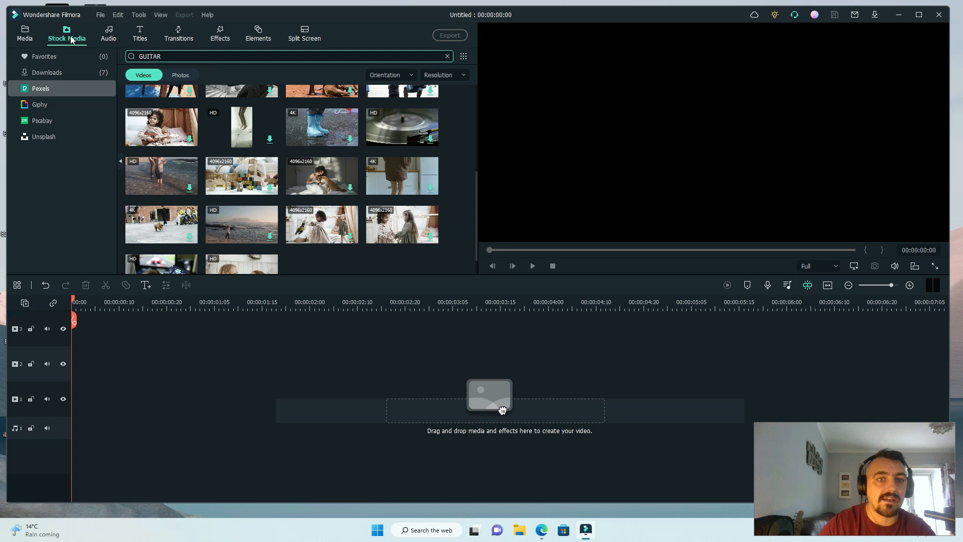
{"action": "key", "text": "Return"}
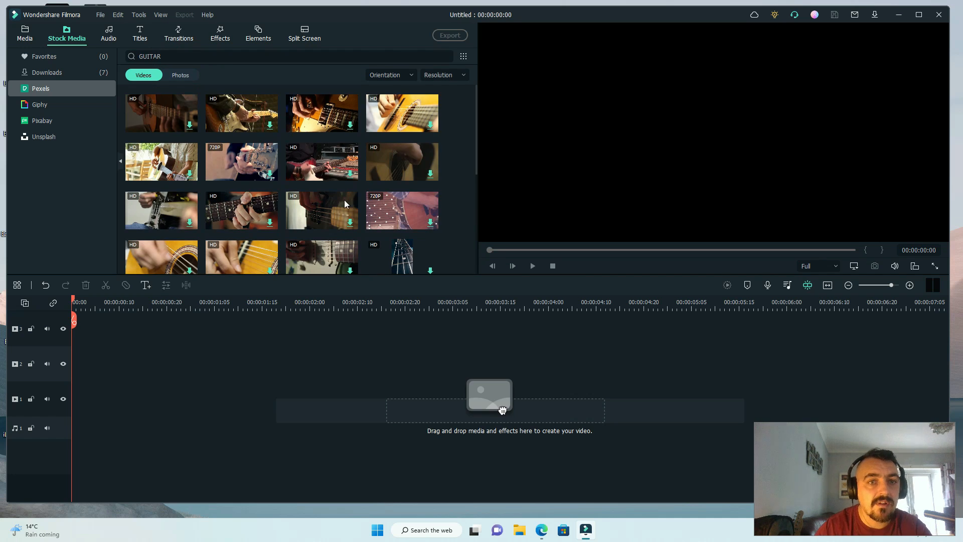
{"action": "scroll", "coordinate": [269, 222], "scroll_direction": "down", "scroll_amount": 5}
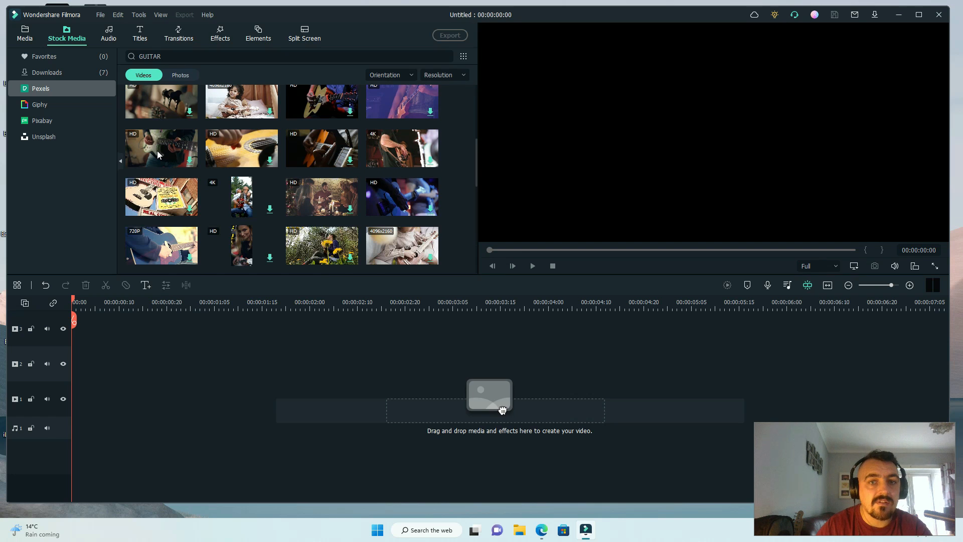
{"action": "scroll", "coordinate": [361, 177], "scroll_direction": "down", "scroll_amount": 5}
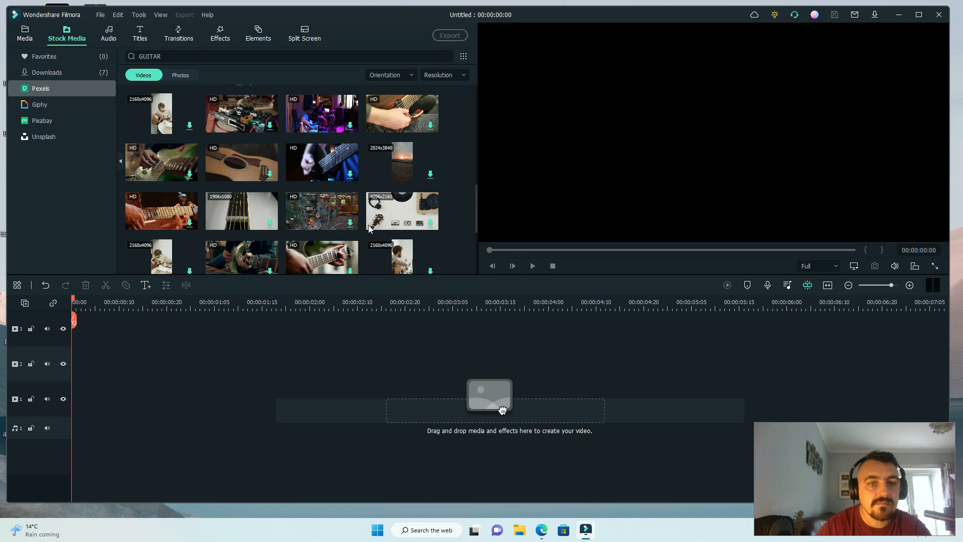
{"action": "scroll", "coordinate": [346, 235], "scroll_direction": "down", "scroll_amount": 2}
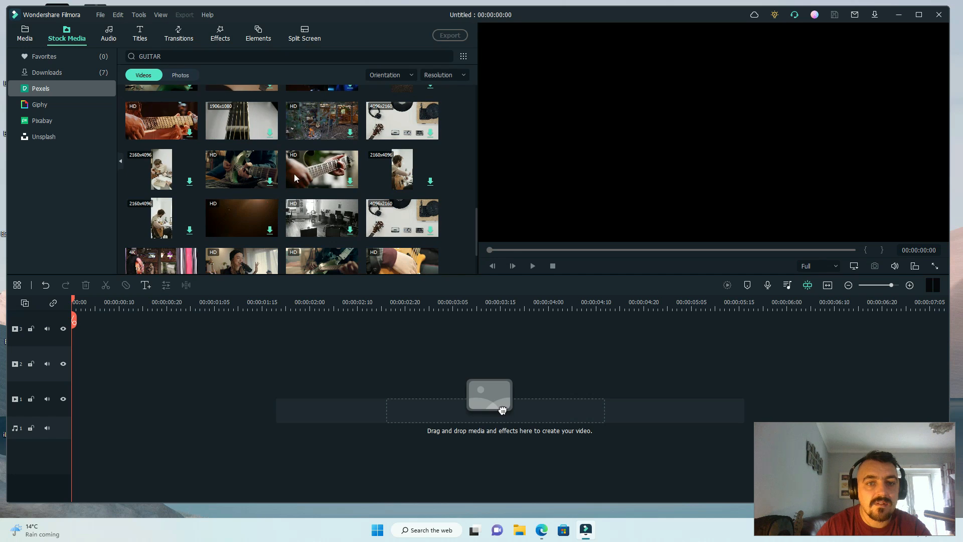
{"action": "scroll", "coordinate": [314, 168], "scroll_direction": "down", "scroll_amount": 2}
{"action": "left_click", "coordinate": [229, 200]}
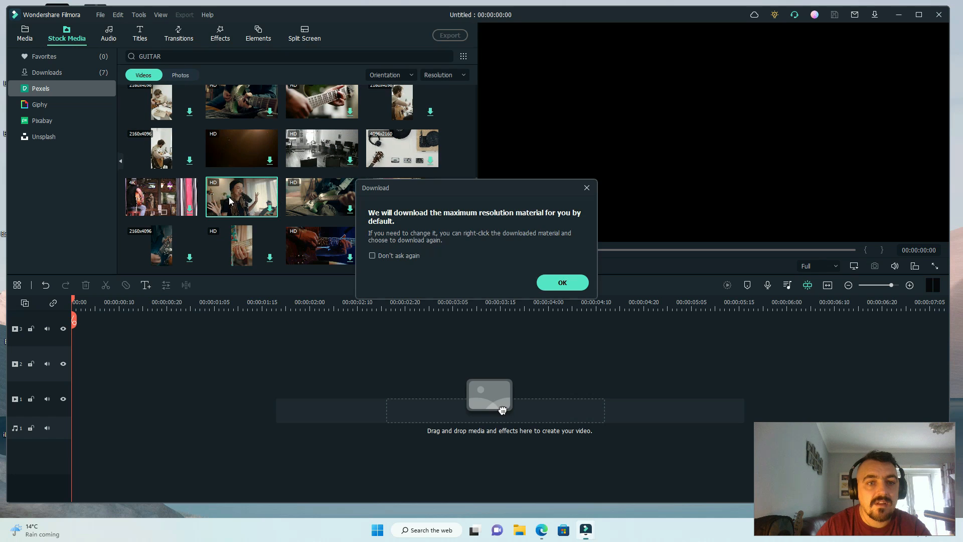
{"action": "left_click", "coordinate": [563, 282]}
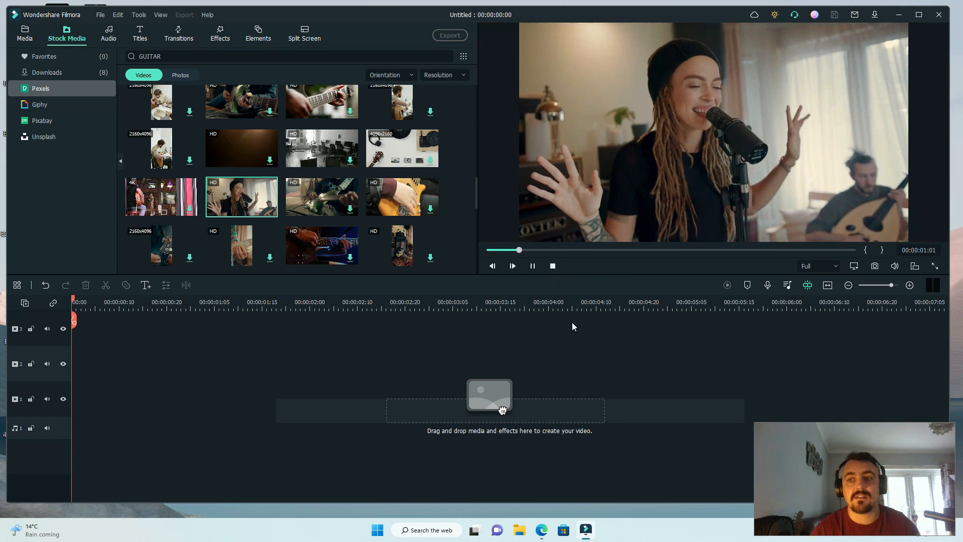
Place the downloaded singer clip at the start of video track 1 and match the project settings to the media, 1920 x 1080 50fps
{"action": "mouse_move", "coordinate": [239, 211]}
{"action": "left_click_drag", "start_coordinate": [502, 410], "coordinate": [119, 392]}
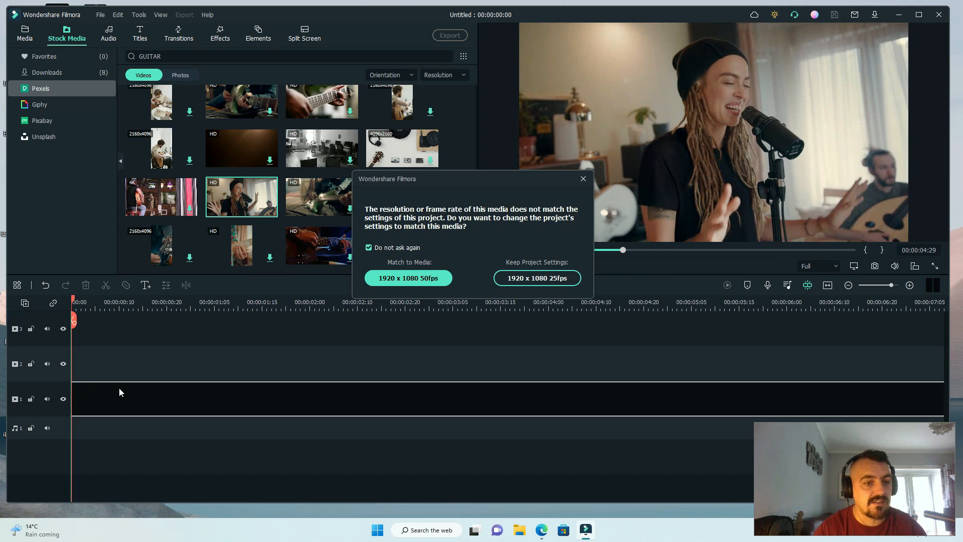
{"action": "left_click", "coordinate": [427, 279]}
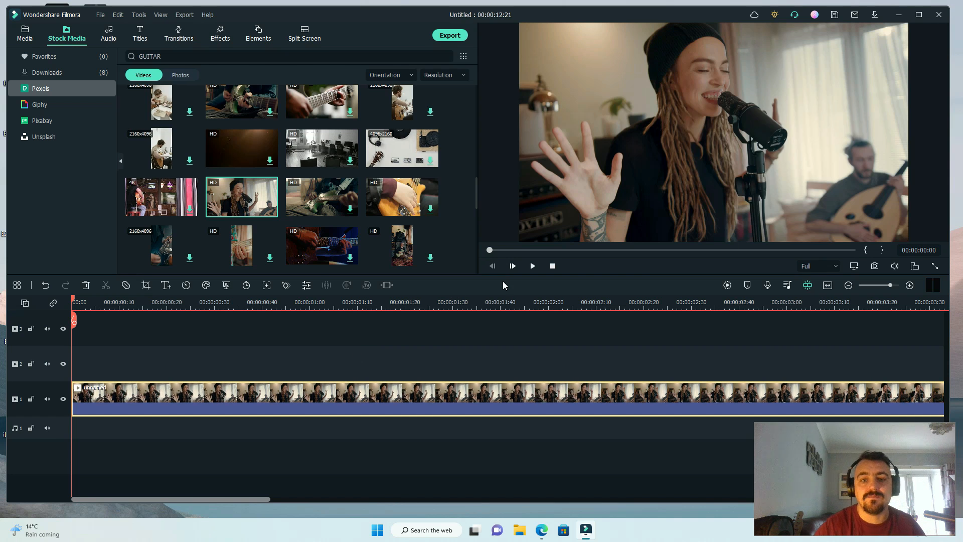
Play the opening of the singer clip on the timeline and return the playhead to the start
{"action": "key", "text": "space"}
{"action": "key", "text": "space"}
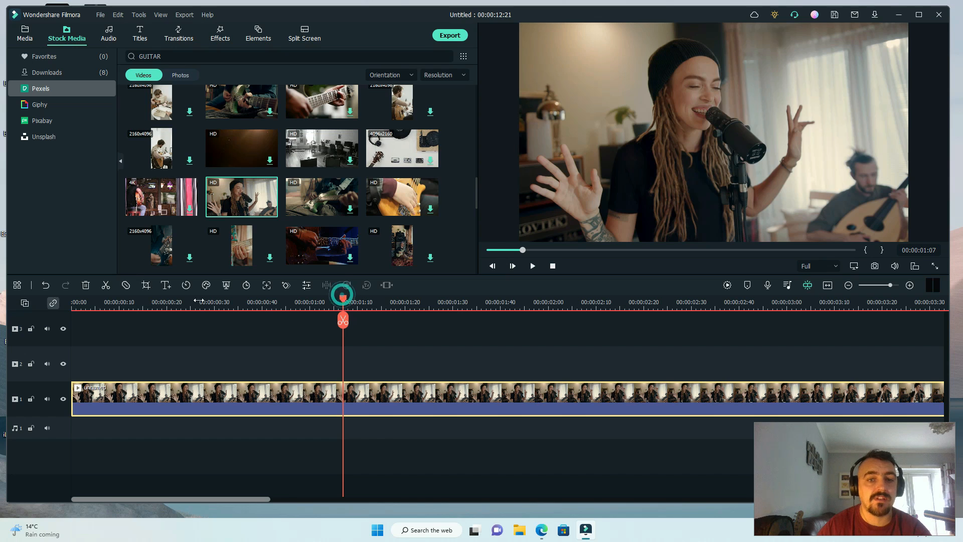
{"action": "left_click_drag", "start_coordinate": [343, 299], "coordinate": [67, 299]}
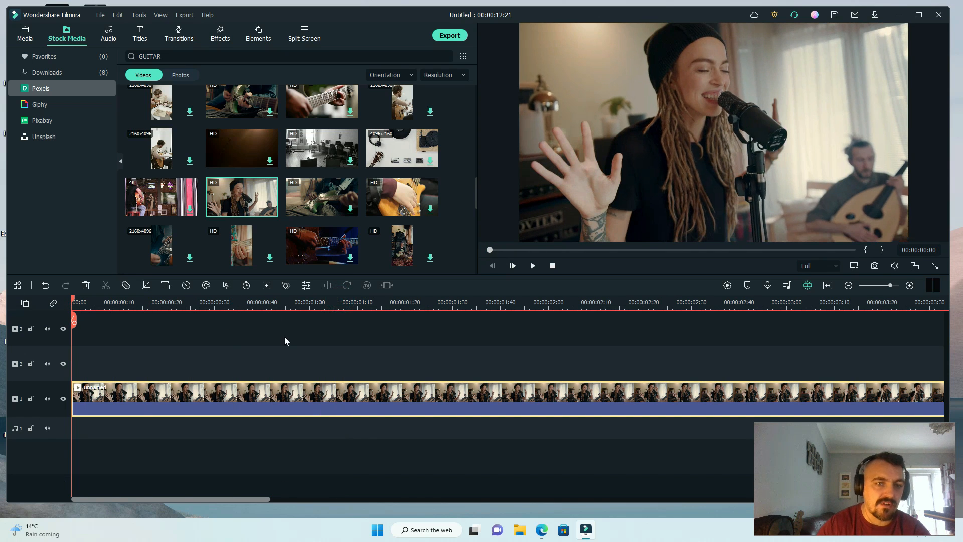
Preview the Glitch Stripe 2 and Old video effects from the recommended effects on the singer clip
{"action": "left_click", "coordinate": [221, 34]}
{"action": "left_click", "coordinate": [317, 158]}
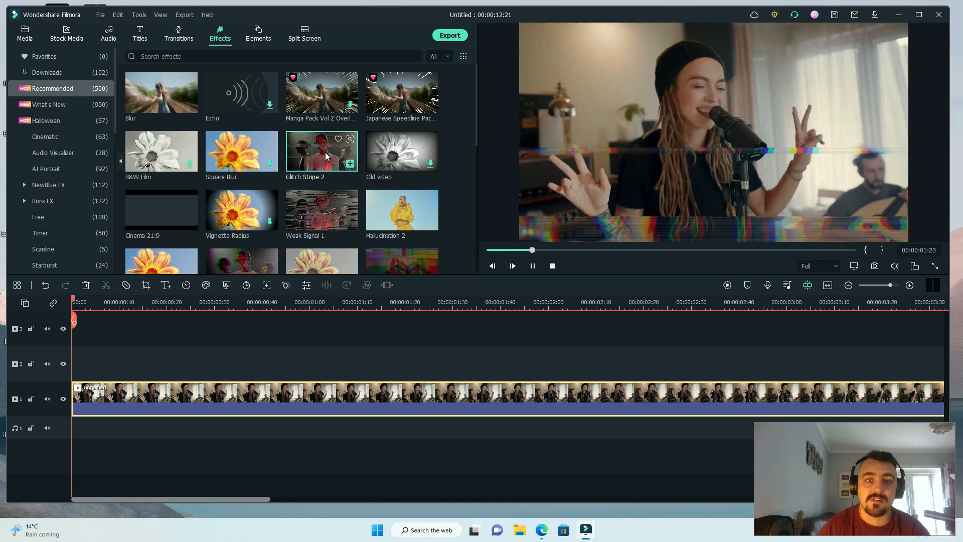
{"action": "left_click", "coordinate": [394, 157]}
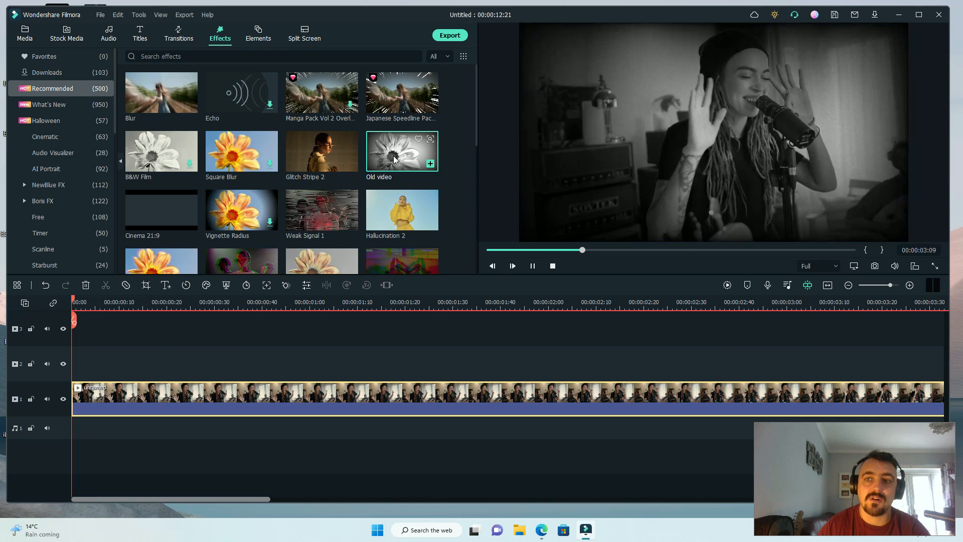
Find the Chalk Edge effect among the recommended effects and preview it on the singer clip
{"action": "scroll", "coordinate": [307, 217], "scroll_direction": "down", "scroll_amount": 3}
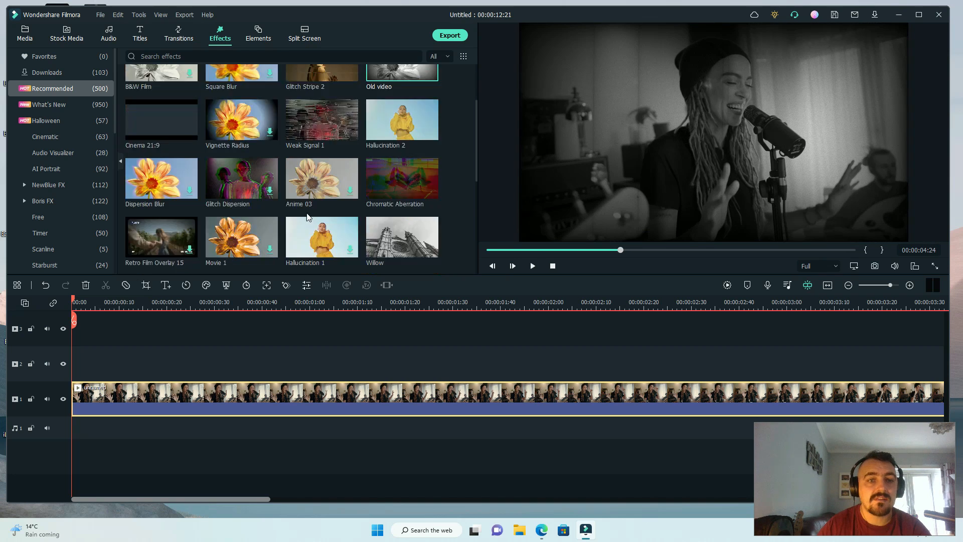
{"action": "scroll", "coordinate": [307, 217], "scroll_direction": "down", "scroll_amount": 3}
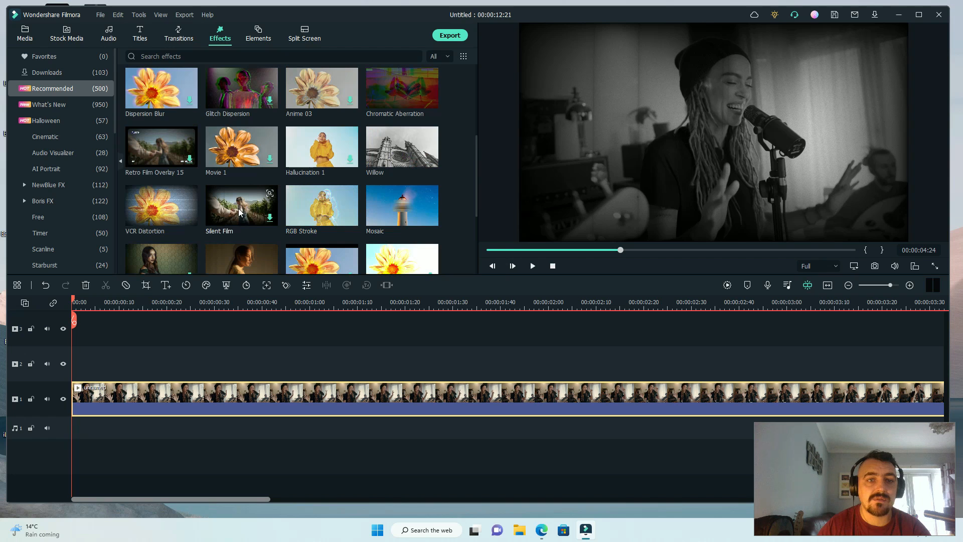
{"action": "scroll", "coordinate": [246, 206], "scroll_direction": "down", "scroll_amount": 9}
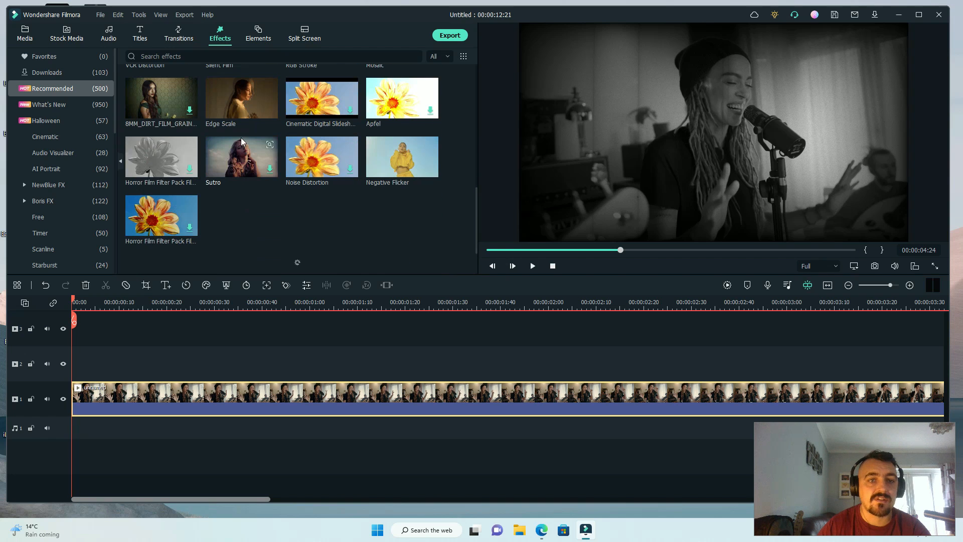
{"action": "scroll", "coordinate": [254, 197], "scroll_direction": "down", "scroll_amount": 6}
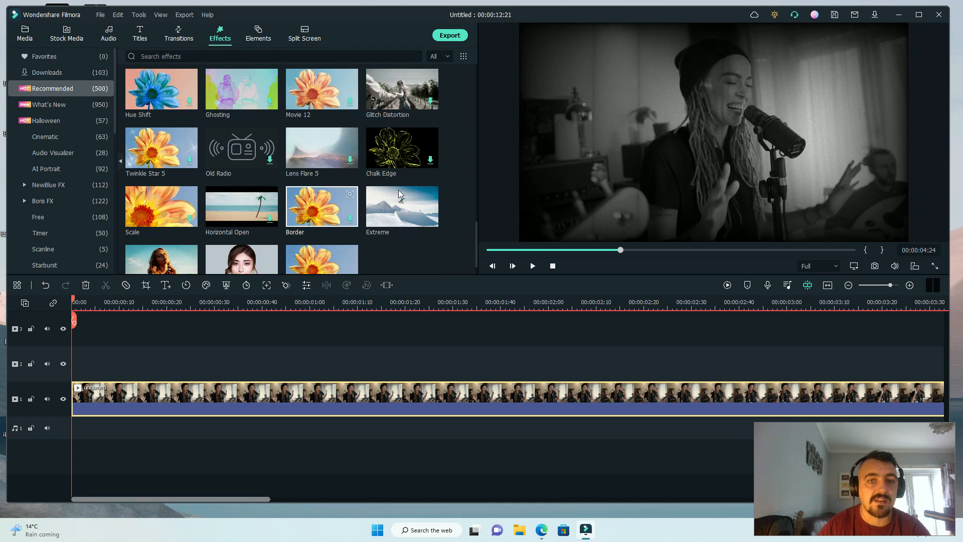
{"action": "left_click", "coordinate": [371, 146]}
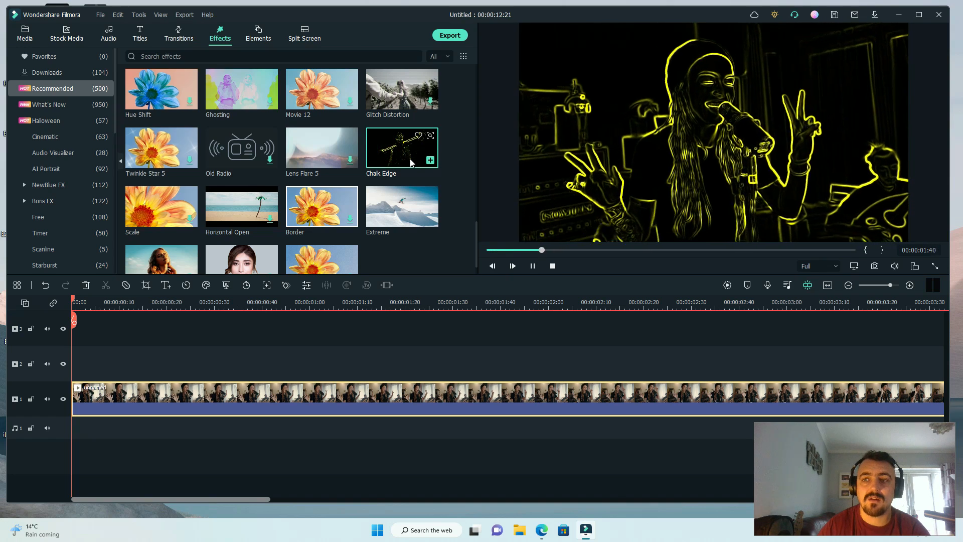
Look through more of the recommended effects, previewing Horizontal Close on the singer clip
{"action": "scroll", "coordinate": [351, 176], "scroll_direction": "down", "scroll_amount": 5}
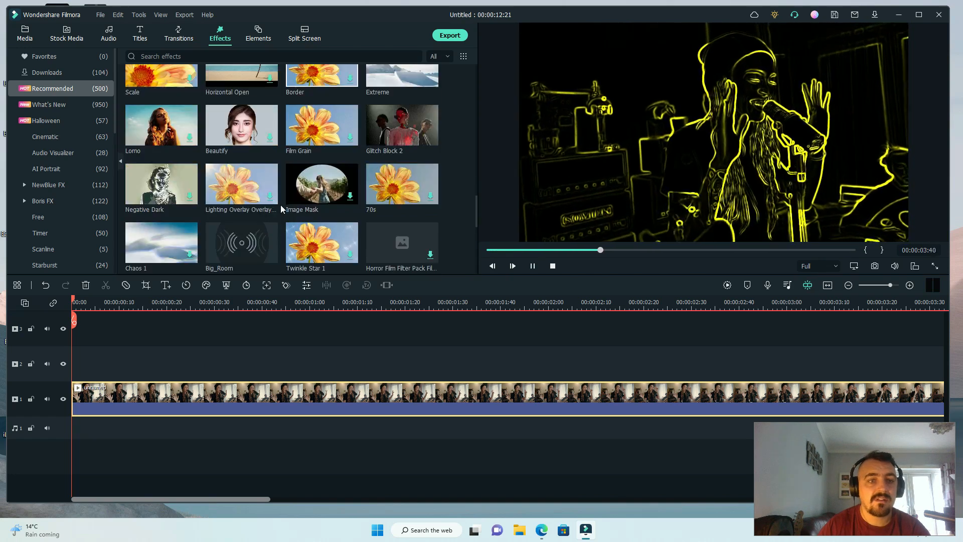
{"action": "scroll", "coordinate": [201, 227], "scroll_direction": "down", "scroll_amount": 5}
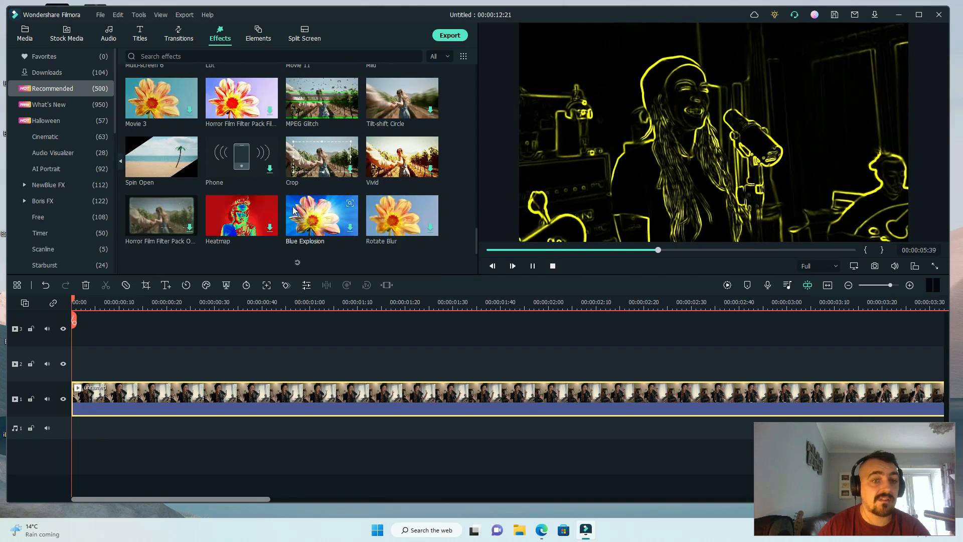
{"action": "scroll", "coordinate": [201, 227], "scroll_direction": "down", "scroll_amount": 3}
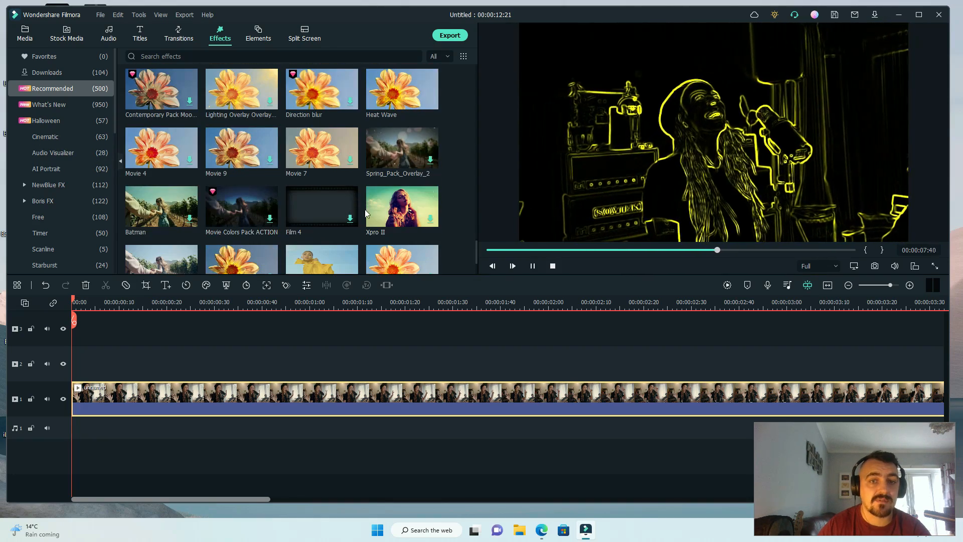
{"action": "scroll", "coordinate": [303, 211], "scroll_direction": "down", "scroll_amount": 5}
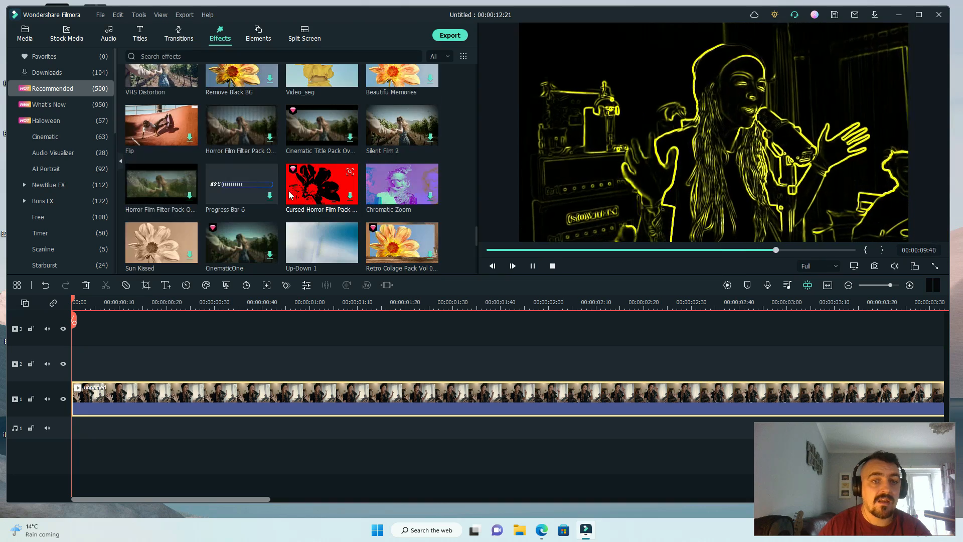
{"action": "scroll", "coordinate": [279, 179], "scroll_direction": "down", "scroll_amount": 3}
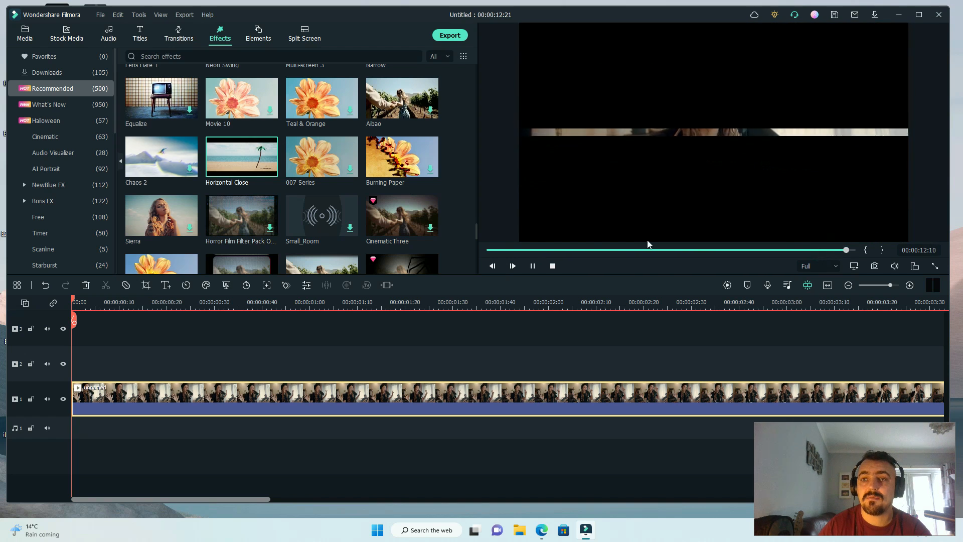
{"action": "scroll", "coordinate": [235, 205], "scroll_direction": "down", "scroll_amount": 4}
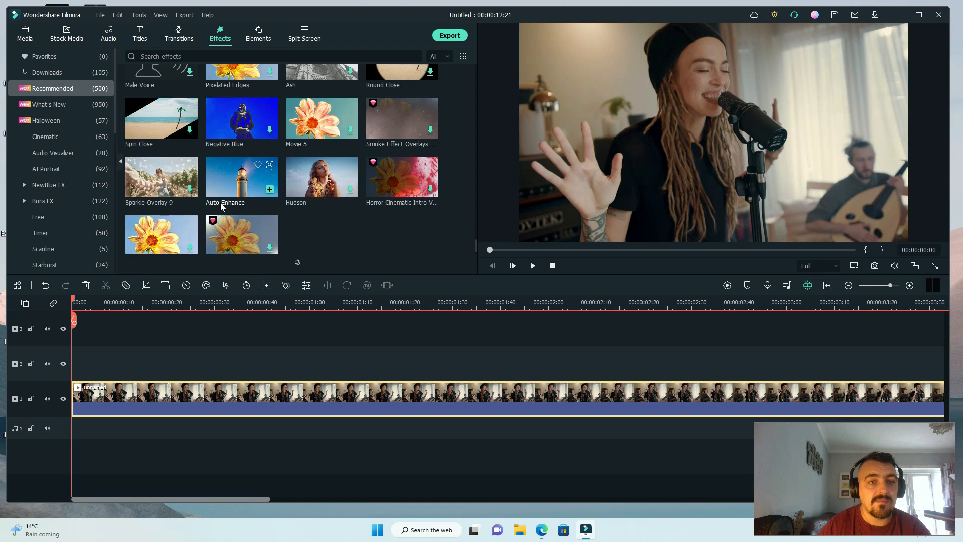
{"action": "scroll", "coordinate": [324, 206], "scroll_direction": "down", "scroll_amount": 8}
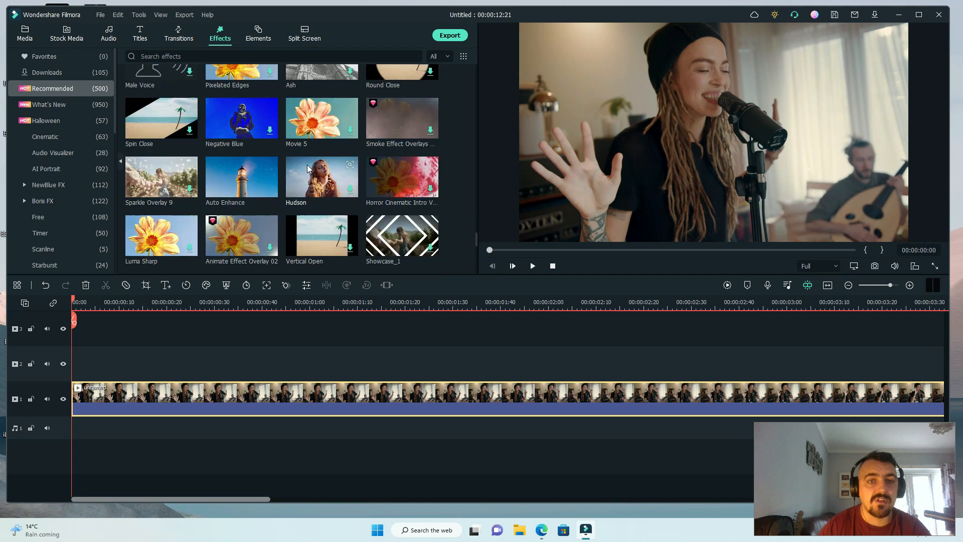
{"action": "scroll", "coordinate": [260, 192], "scroll_direction": "down", "scroll_amount": 4}
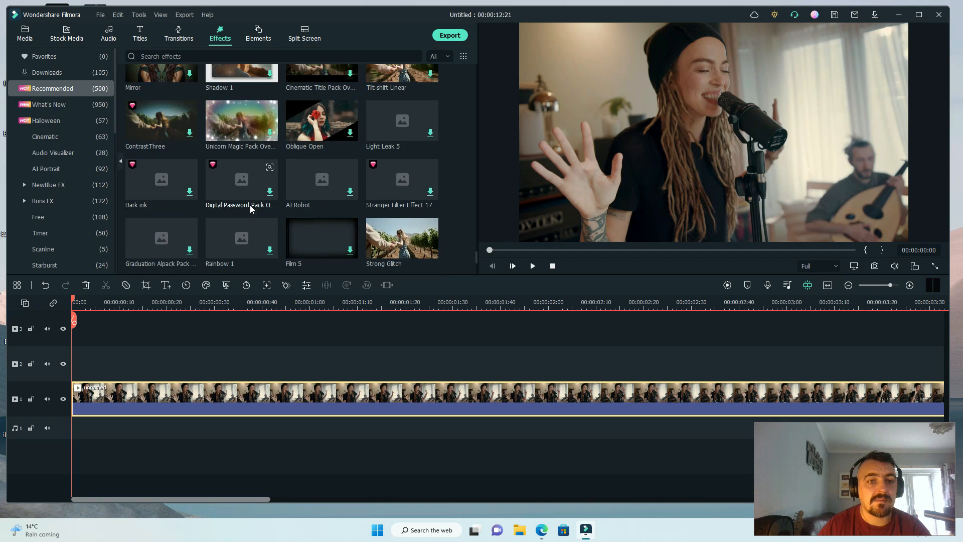
{"action": "scroll", "coordinate": [284, 192], "scroll_direction": "down", "scroll_amount": 3}
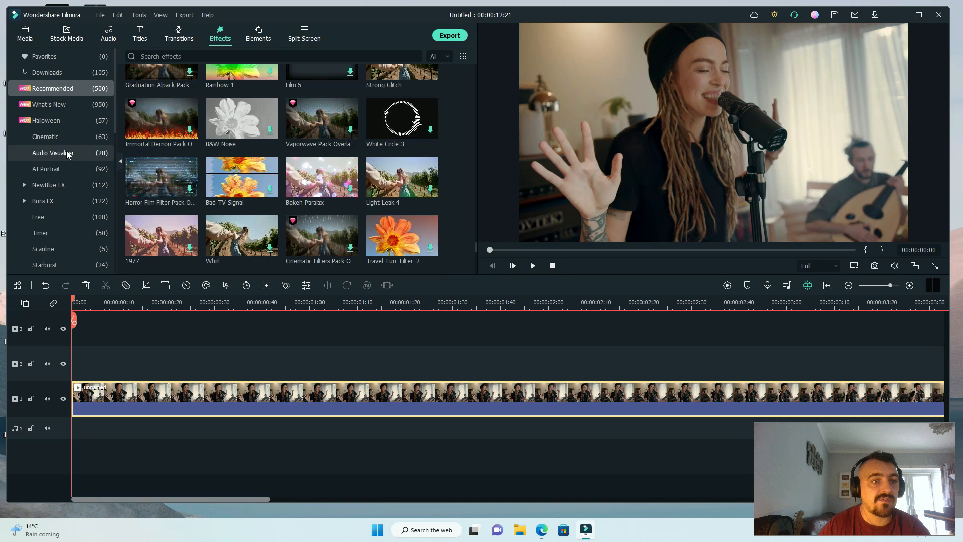
Preview the Clone Dispersion effect and the Horror Stories Pack old-television overlay from the What's New effects
{"action": "left_click", "coordinate": [52, 105]}
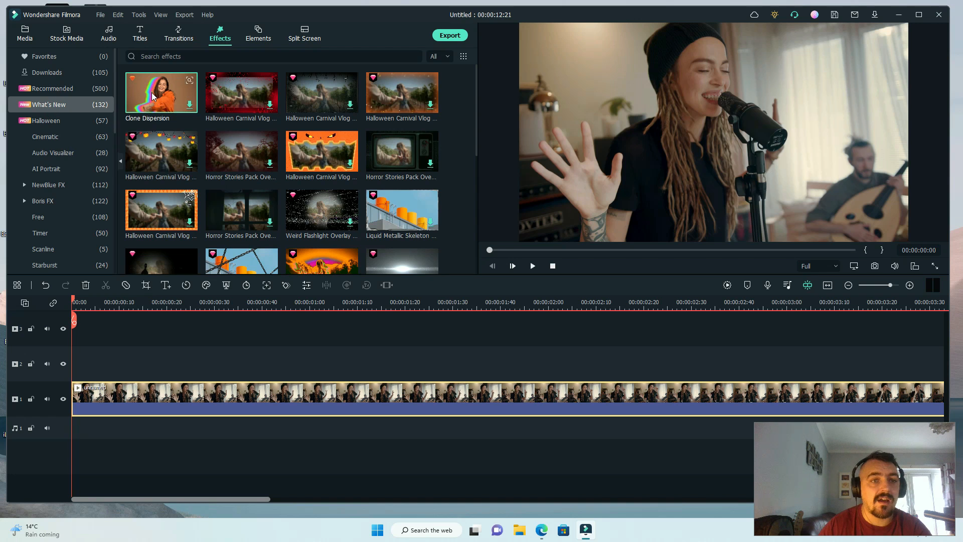
{"action": "left_click", "coordinate": [185, 109]}
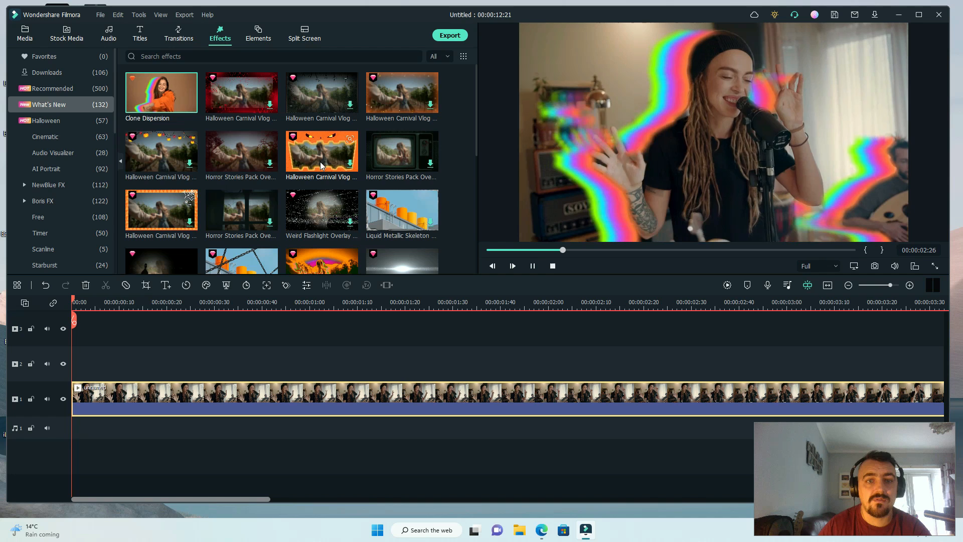
{"action": "left_click", "coordinate": [395, 157]}
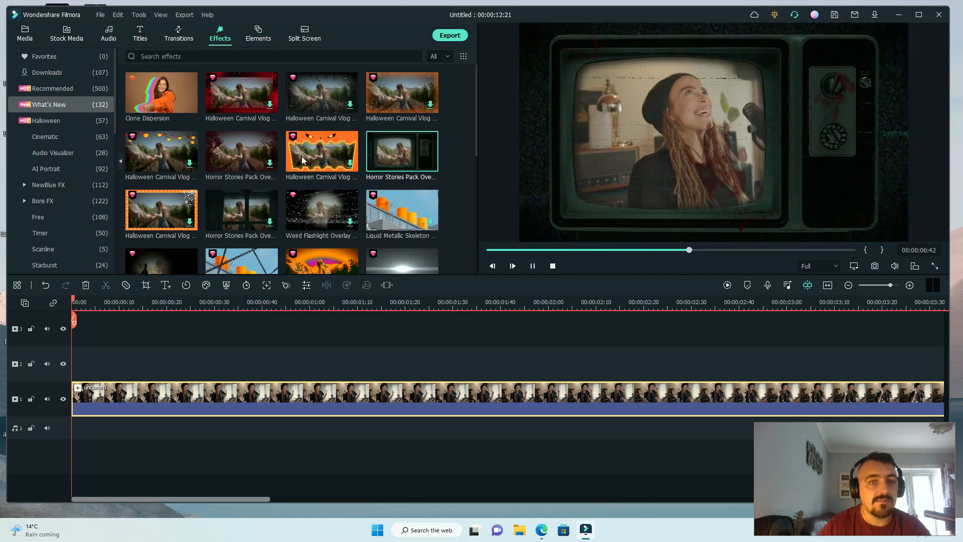
Look through the rest of the What's New effects and bring up the Halloween effects category
{"action": "scroll", "coordinate": [279, 187], "scroll_direction": "down", "scroll_amount": 3}
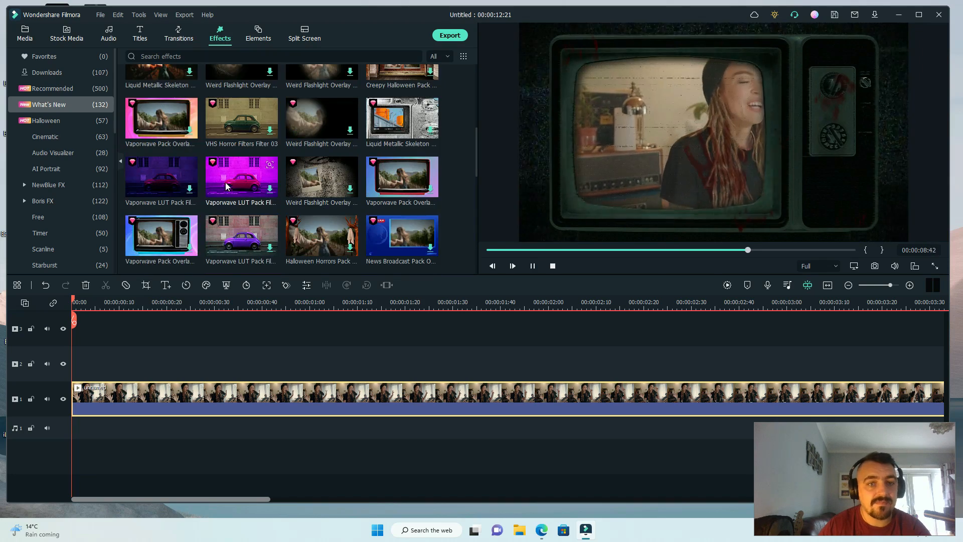
{"action": "scroll", "coordinate": [324, 112], "scroll_direction": "down", "scroll_amount": 3}
{"action": "scroll", "coordinate": [314, 218], "scroll_direction": "down", "scroll_amount": 3}
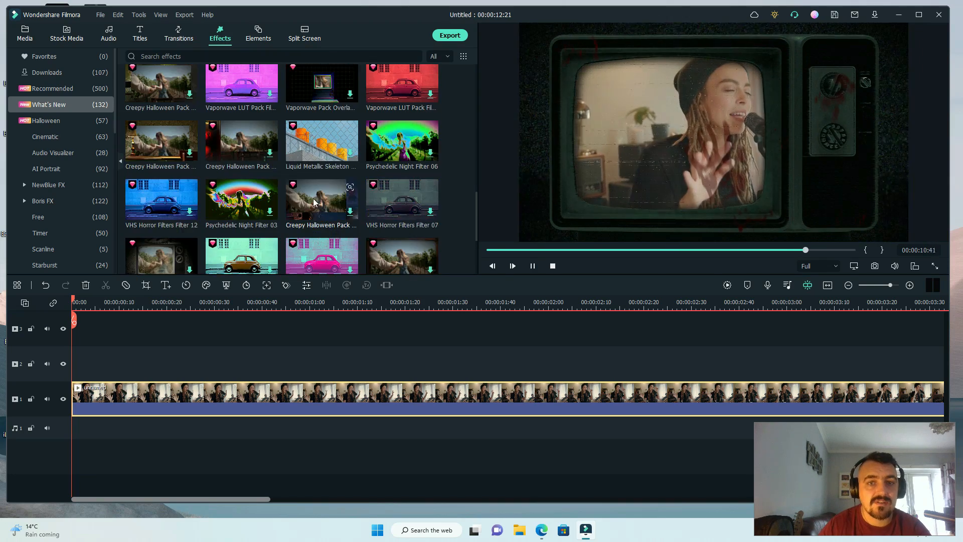
{"action": "scroll", "coordinate": [304, 224], "scroll_direction": "down", "scroll_amount": 3}
{"action": "scroll", "coordinate": [305, 225], "scroll_direction": "down", "scroll_amount": 5}
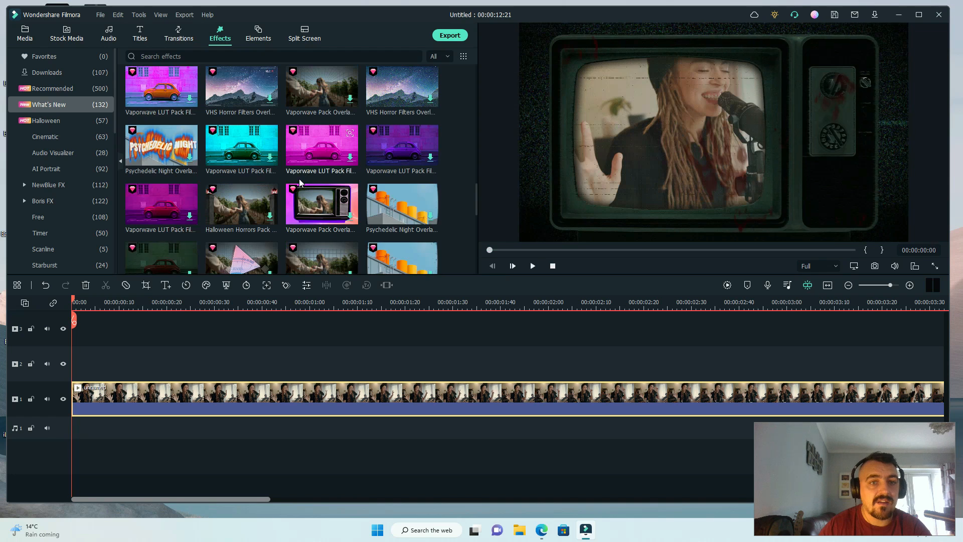
{"action": "scroll", "coordinate": [194, 194], "scroll_direction": "down", "scroll_amount": 5}
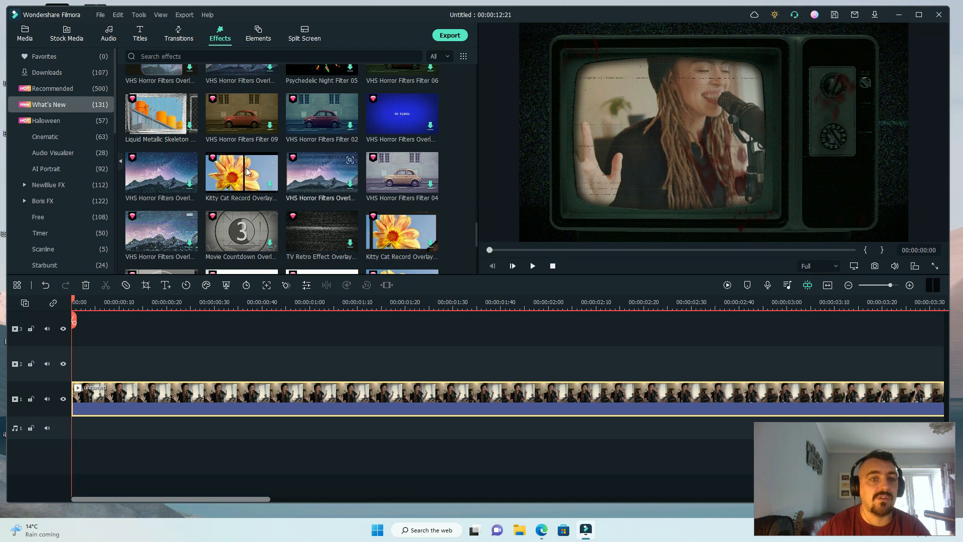
{"action": "left_click", "coordinate": [51, 121]}
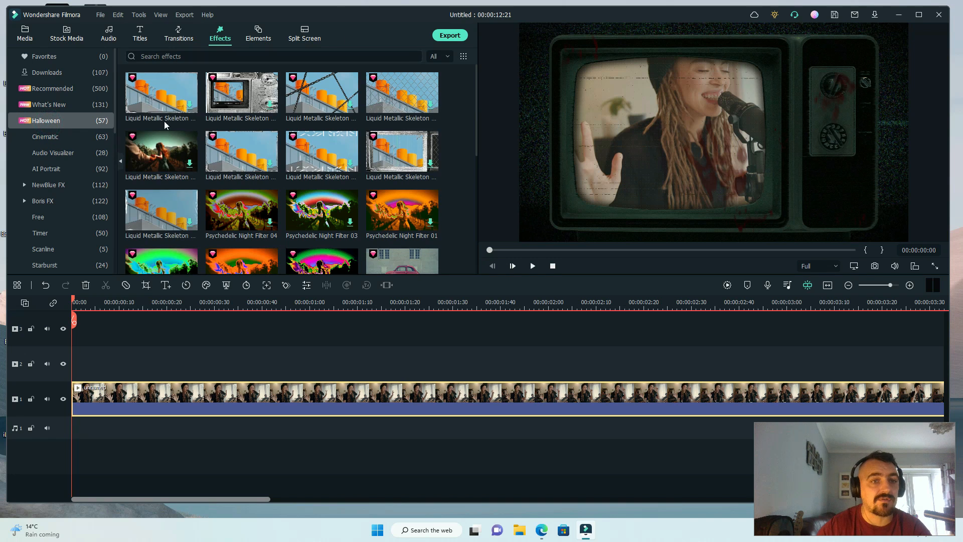
Look through the effects in the Halloween and Cinematic categories
{"action": "scroll", "coordinate": [262, 156], "scroll_direction": "down", "scroll_amount": 10}
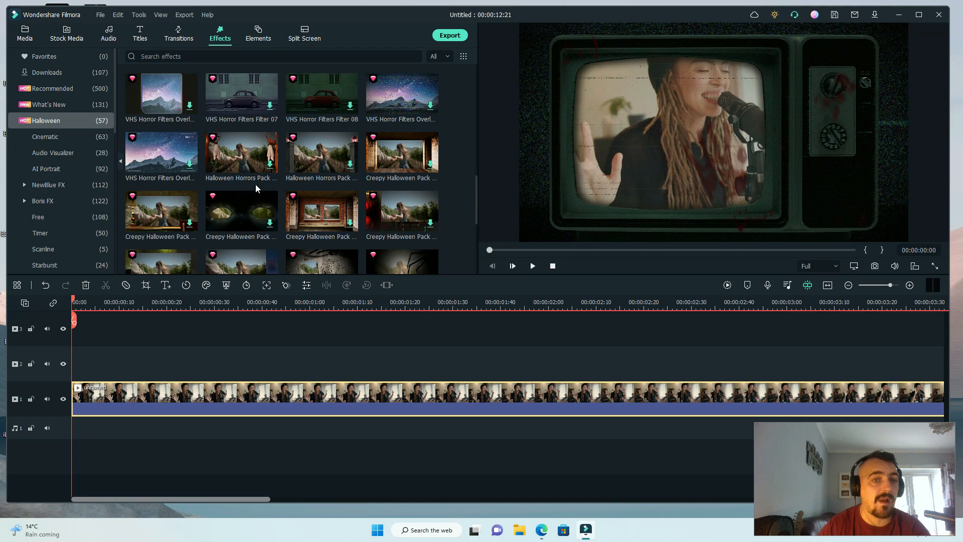
{"action": "scroll", "coordinate": [241, 183], "scroll_direction": "down", "scroll_amount": 5}
{"action": "left_click", "coordinate": [77, 140]}
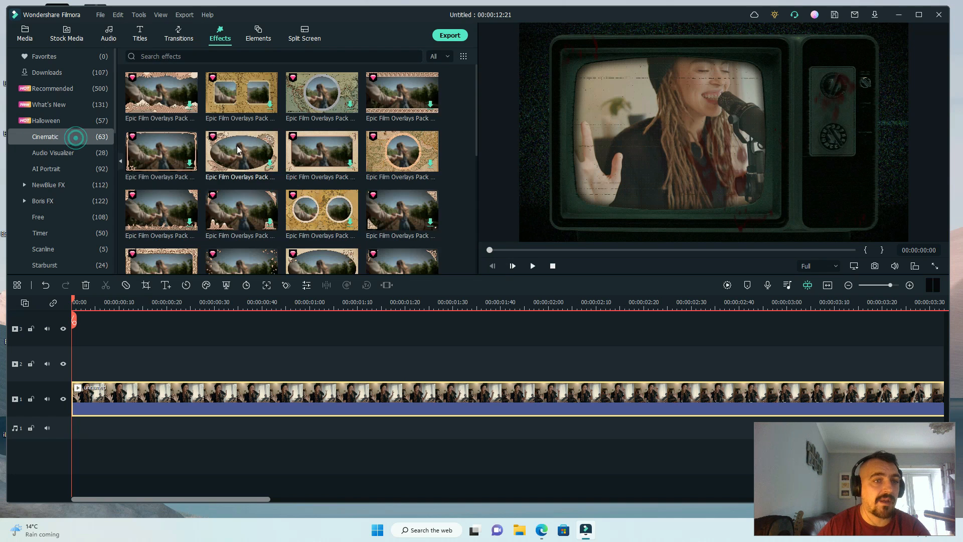
{"action": "scroll", "coordinate": [236, 230], "scroll_direction": "down", "scroll_amount": 3}
{"action": "scroll", "coordinate": [234, 228], "scroll_direction": "down", "scroll_amount": 3}
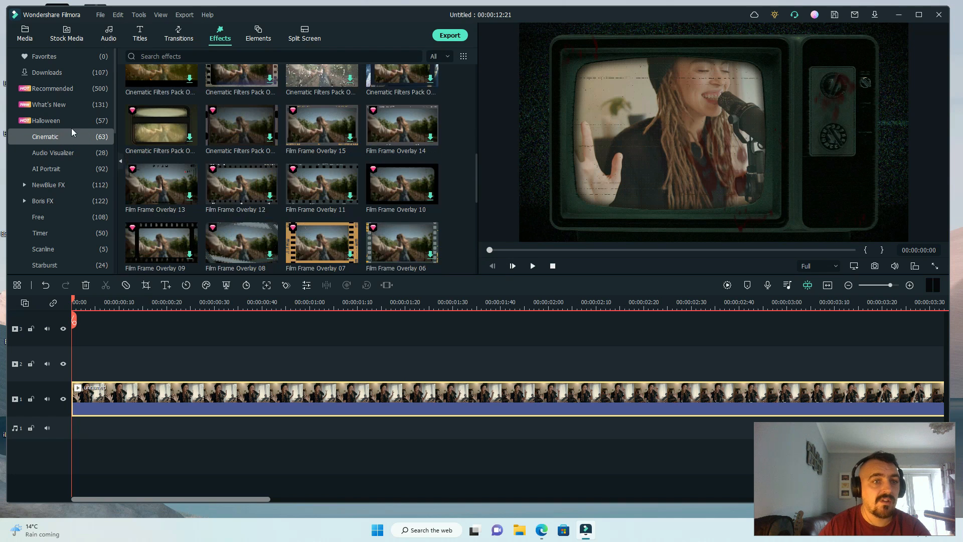
{"action": "scroll", "coordinate": [204, 136], "scroll_direction": "up", "scroll_amount": 5}
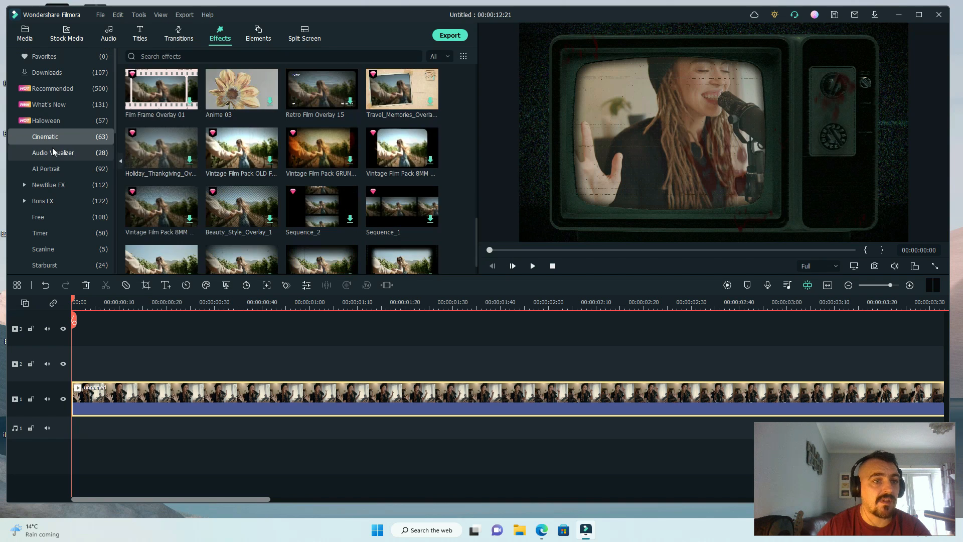
Preview the White Digital Wave 2 effect from the Audio Visualizer category on the singer clip
{"action": "left_click", "coordinate": [76, 153]}
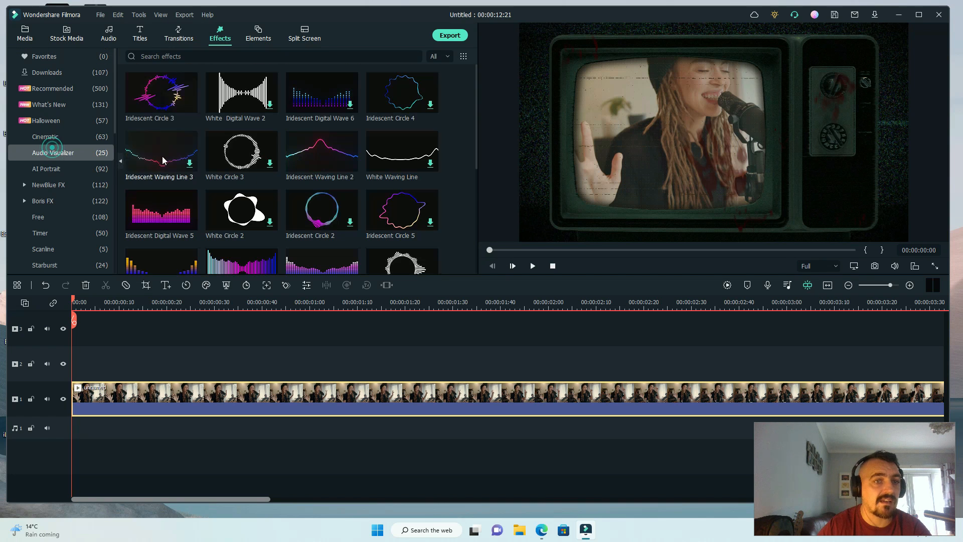
{"action": "left_click", "coordinate": [240, 95]}
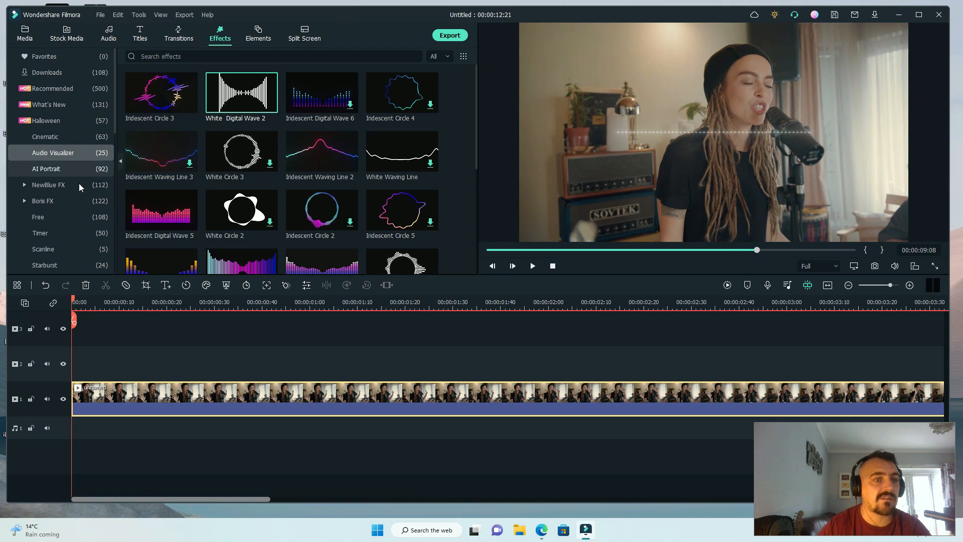
Apply the Human Segmentation effect from the AI Portrait category to the singer clip and play back the result
{"action": "left_click", "coordinate": [63, 170]}
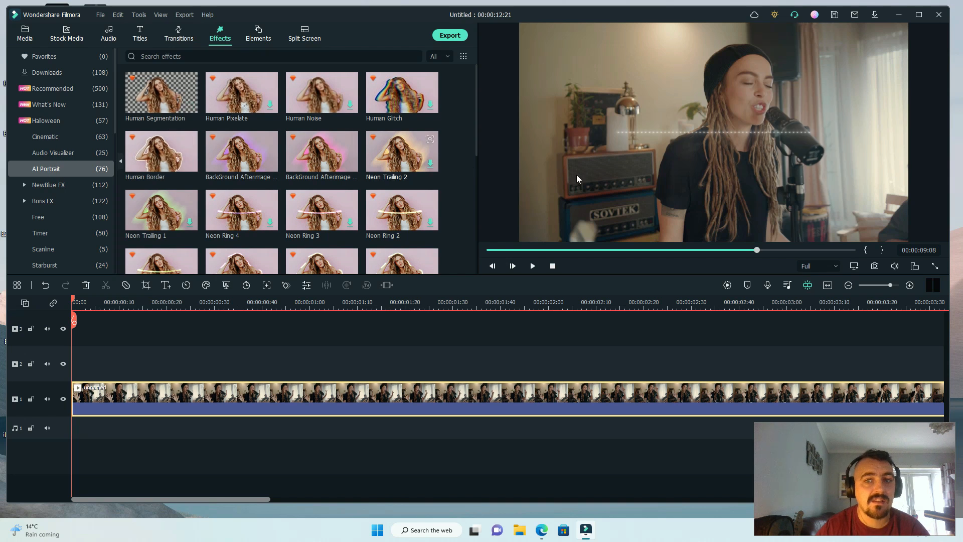
{"action": "left_click", "coordinate": [642, 135]}
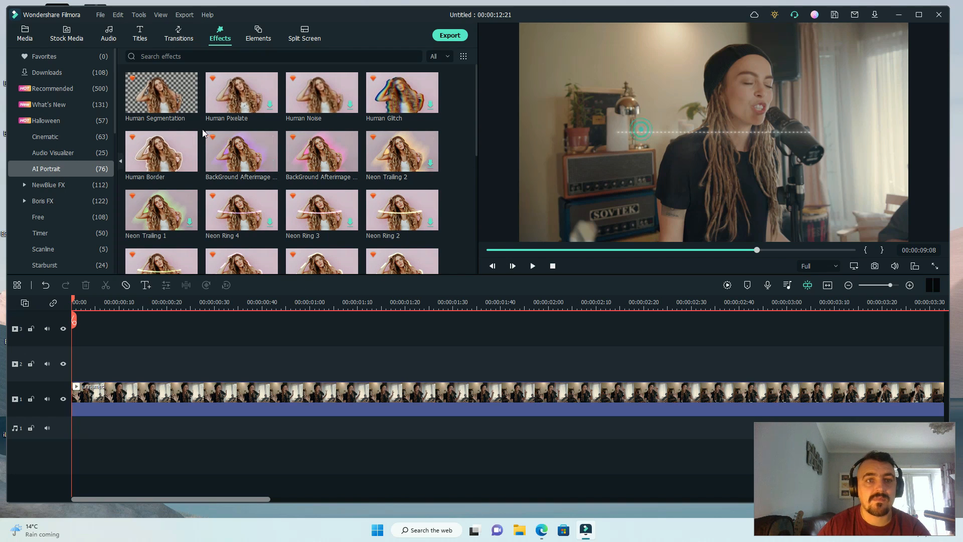
{"action": "left_click", "coordinate": [168, 95]}
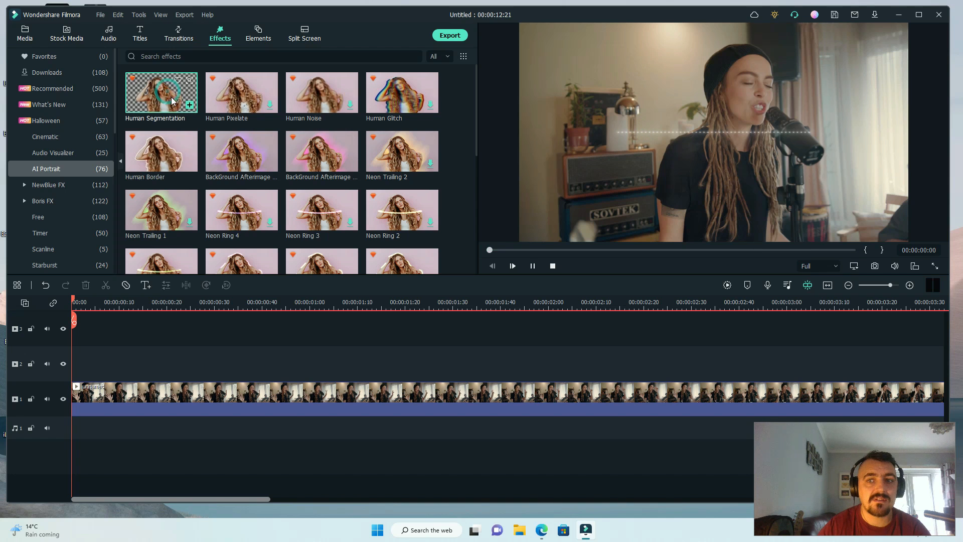
{"action": "left_click_drag", "start_coordinate": [165, 92], "coordinate": [87, 395]}
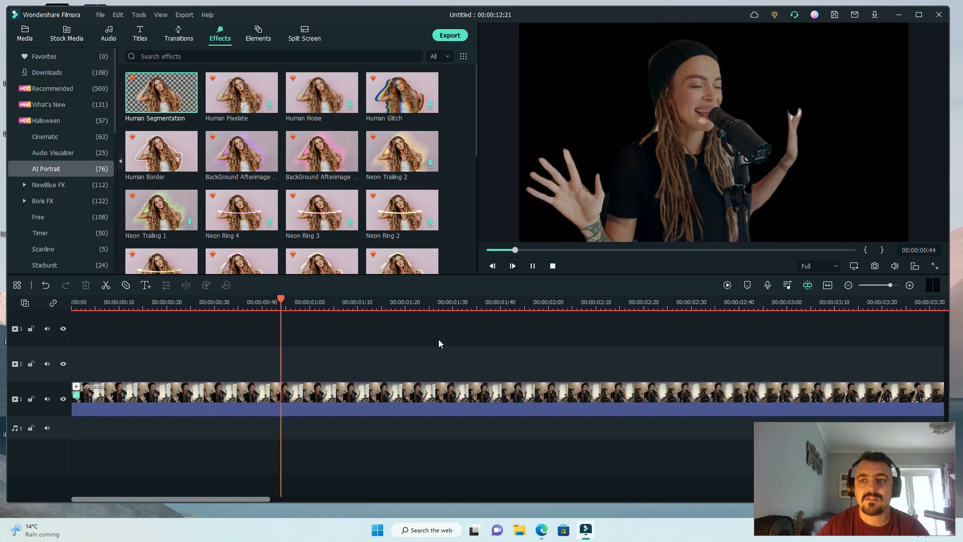
{"action": "key", "text": "space"}
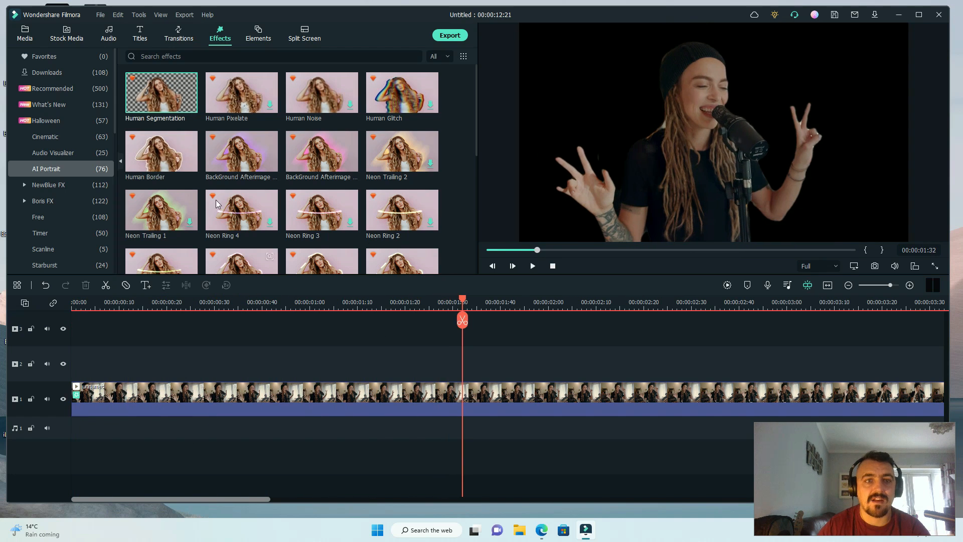
Set the clip's Human Segmentation edge thickness to 1.04 and edge feather to 7.81, and play back the result
{"action": "double_click", "coordinate": [159, 393]}
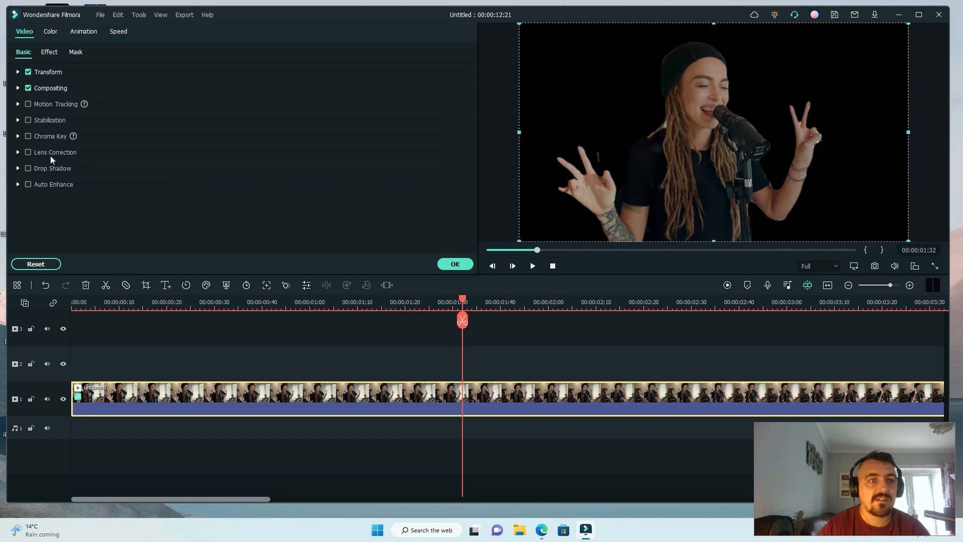
{"action": "left_click", "coordinate": [48, 53]}
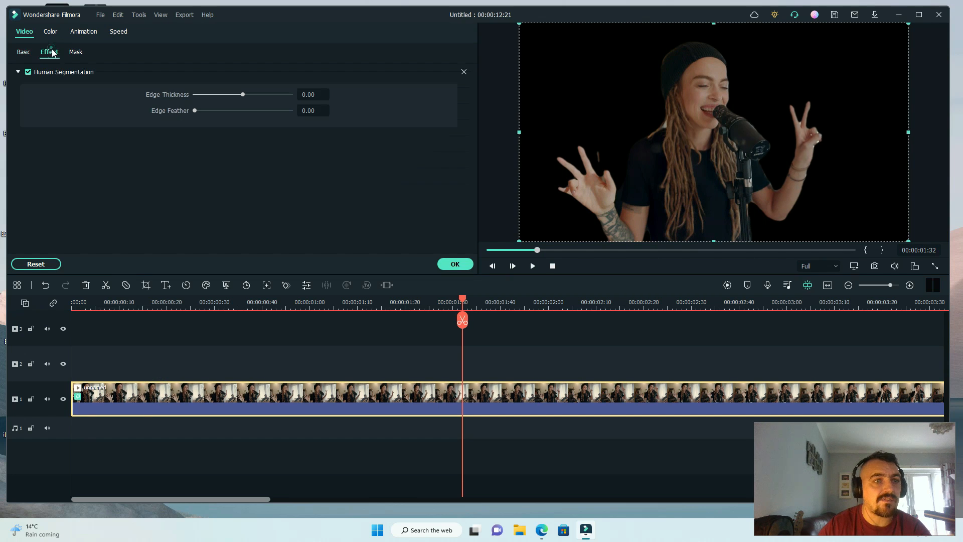
{"action": "mouse_move", "coordinate": [242, 97]}
{"action": "left_mouse_down"}
{"action": "mouse_move", "coordinate": [227, 95]}
{"action": "mouse_move", "coordinate": [264, 95]}
{"action": "mouse_move", "coordinate": [242, 108]}
{"action": "left_mouse_up"}
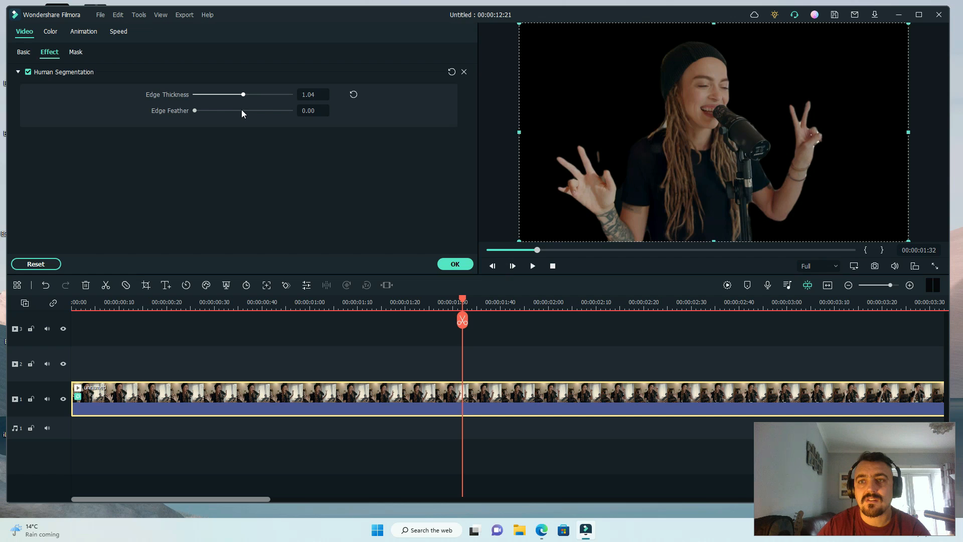
{"action": "left_click_drag", "start_coordinate": [195, 111], "coordinate": [231, 112]}
{"action": "key", "text": "space"}
{"action": "key", "text": "space"}
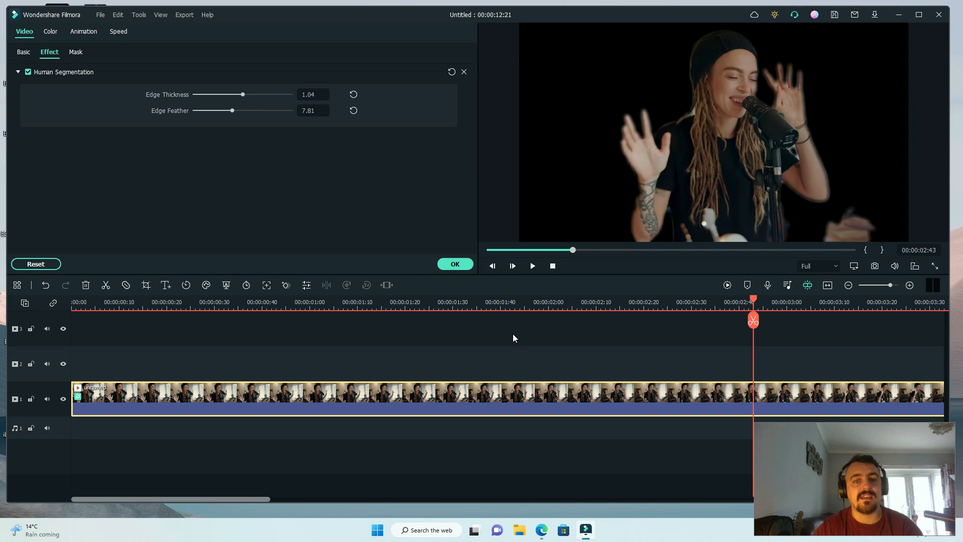
{"action": "left_click", "coordinate": [447, 267]}
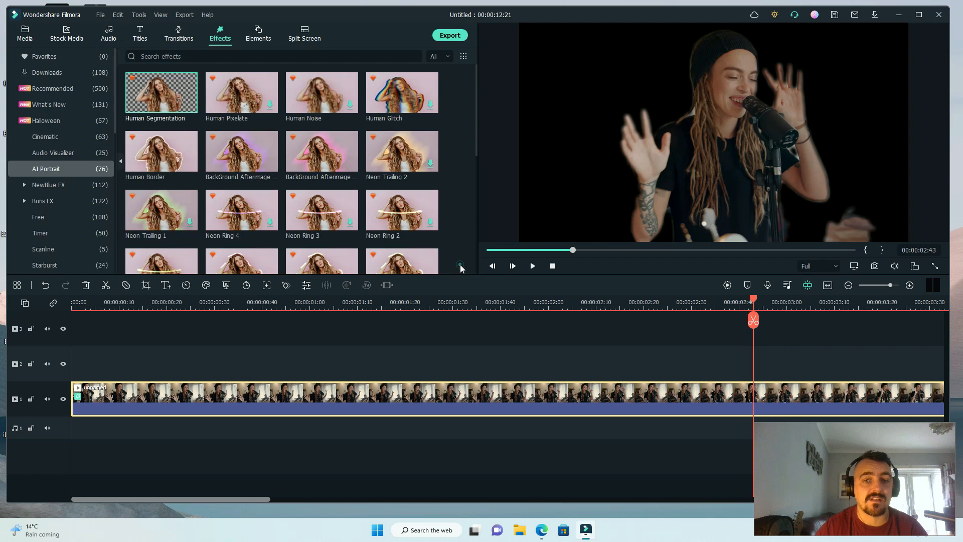
Undo the Human Segmentation edits and the placement of the singer clip, emptying the timeline
{"action": "key", "text": "ctrl+z"}
{"action": "key", "text": "ctrl+z"}
{"action": "key", "text": "ctrl+z"}
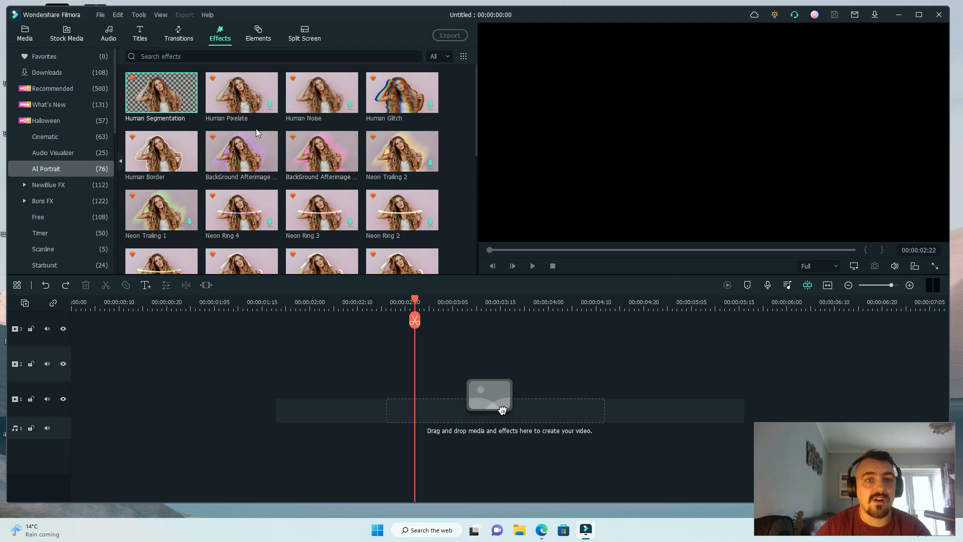
Place the downloaded stock clip of the singer at the start of video track 2
{"action": "left_click", "coordinate": [65, 34]}
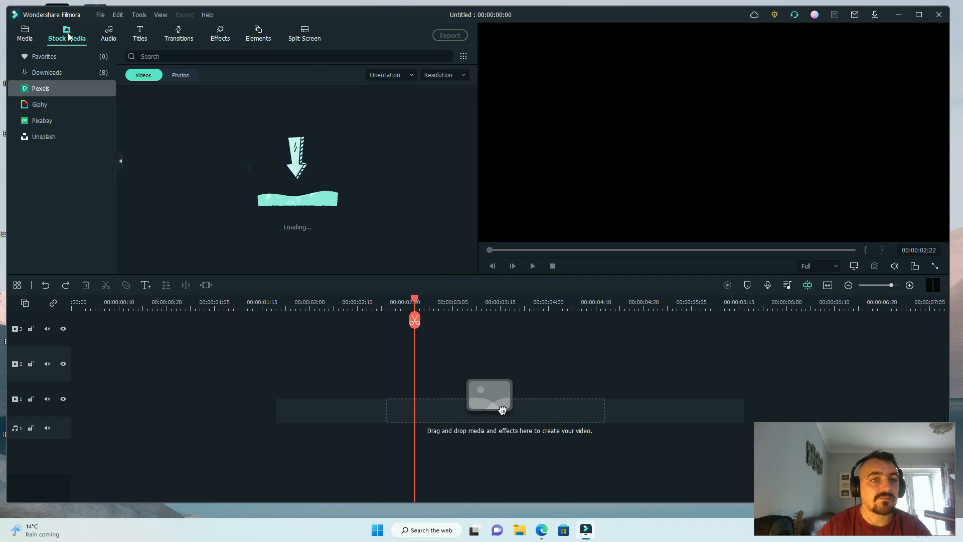
{"action": "left_click", "coordinate": [52, 72]}
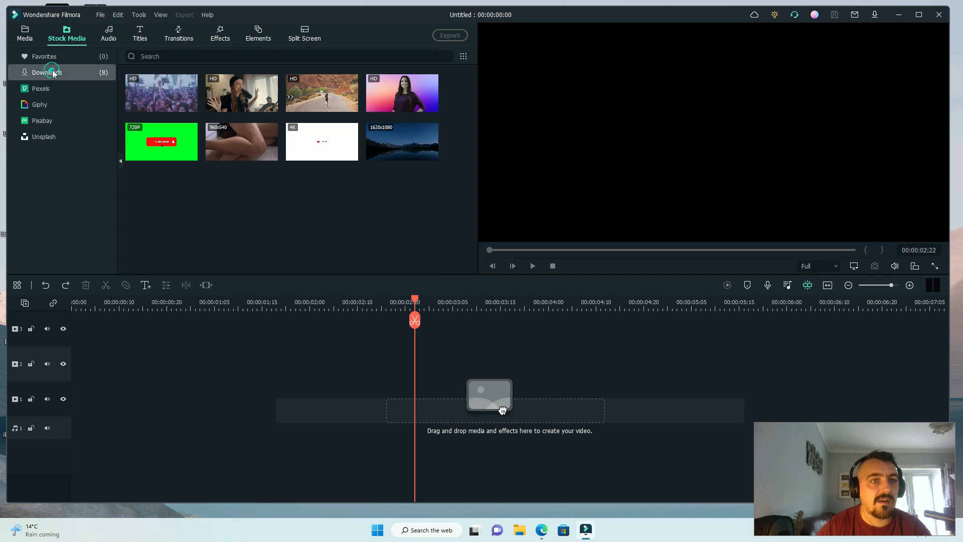
{"action": "left_click_drag", "start_coordinate": [258, 97], "coordinate": [75, 373]}
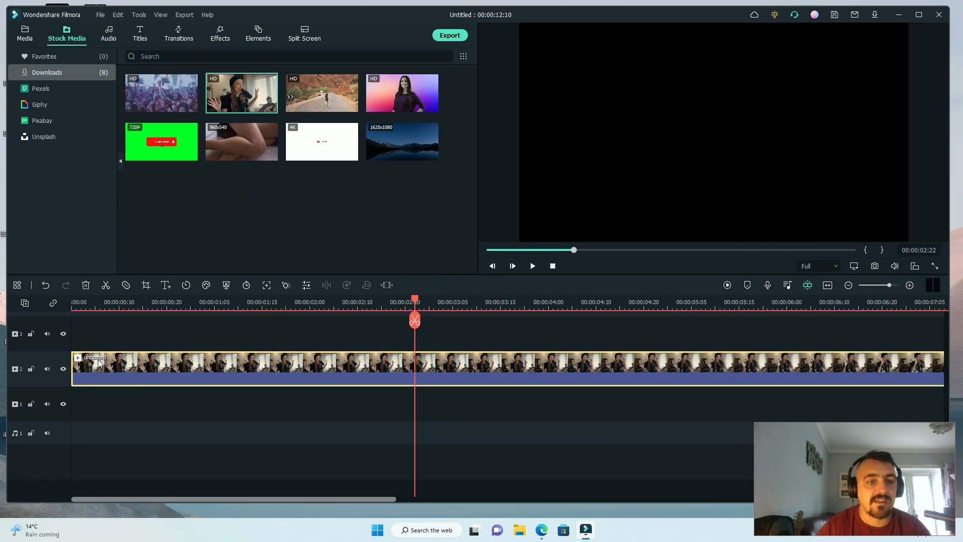
Preview the Neon Ring 3 and Neon Ring 9 AI Portrait effects on the singer clip
{"action": "left_click", "coordinate": [220, 31]}
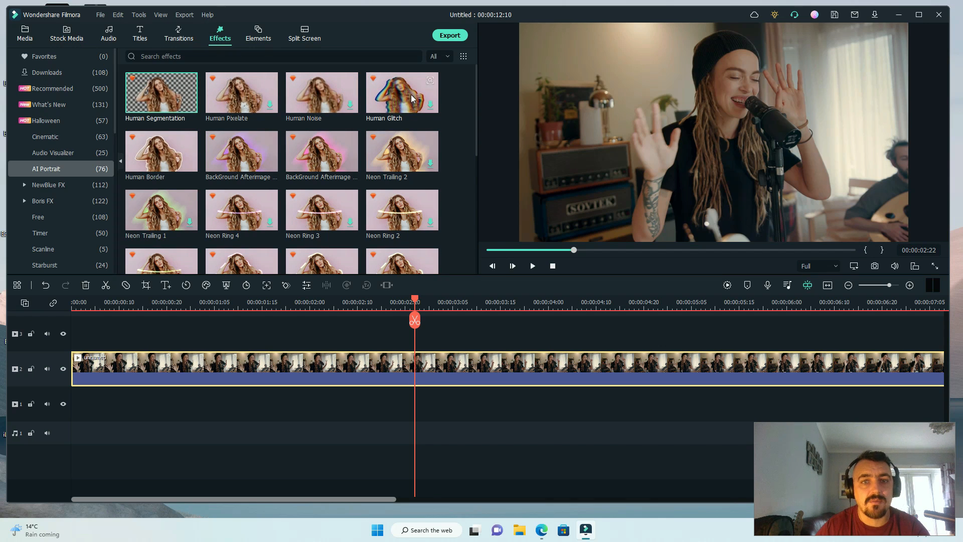
{"action": "left_click", "coordinate": [302, 225]}
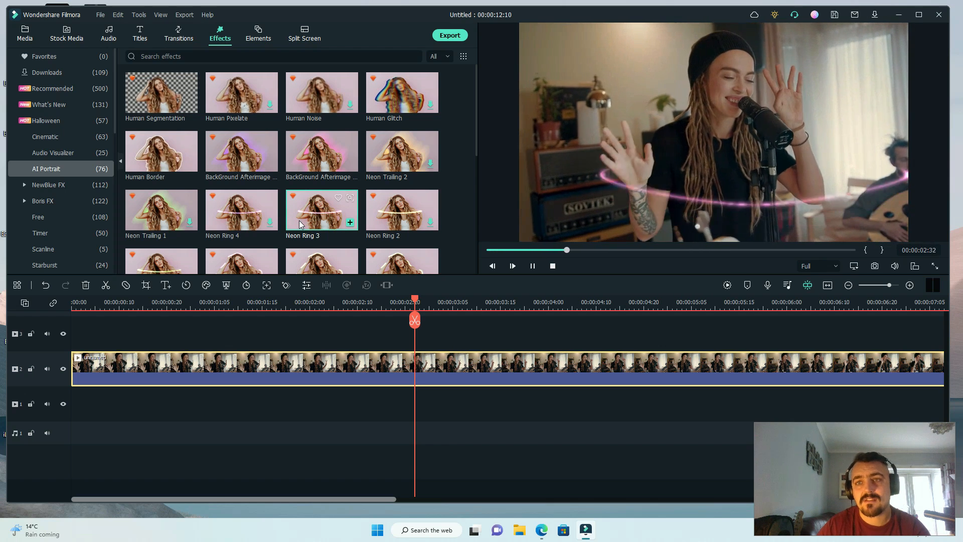
{"action": "scroll", "coordinate": [321, 221], "scroll_direction": "down", "scroll_amount": 10}
{"action": "left_click", "coordinate": [243, 101]}
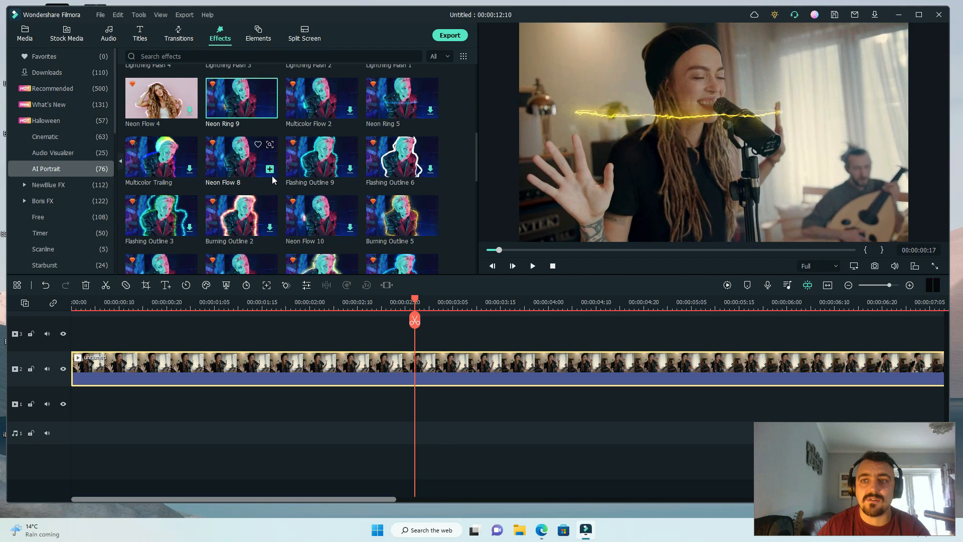
Preview the Burning Outline 5 and Afterimage 4 AI Portrait effects on the singer clip
{"action": "left_click", "coordinate": [398, 216]}
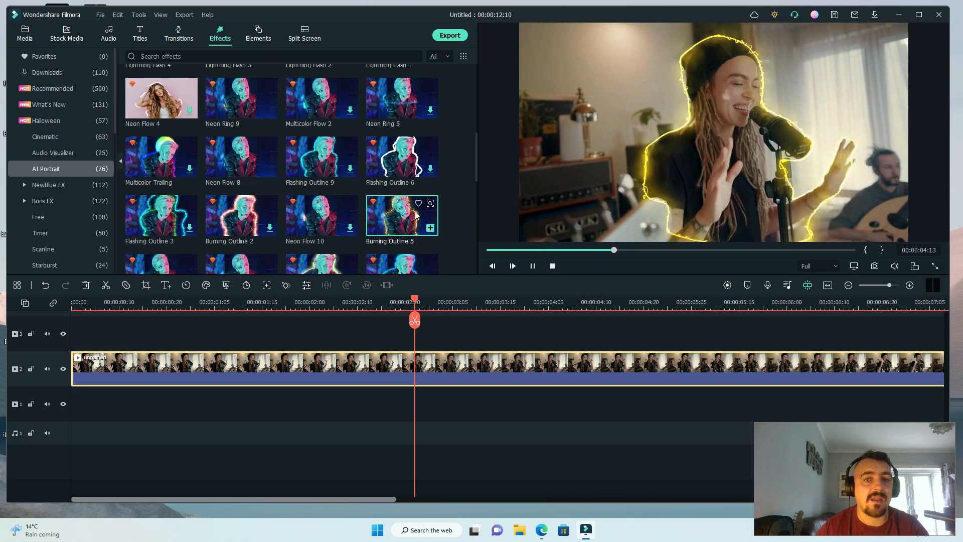
{"action": "scroll", "coordinate": [312, 196], "scroll_direction": "down", "scroll_amount": 5}
{"action": "scroll", "coordinate": [313, 197], "scroll_direction": "down", "scroll_amount": 3}
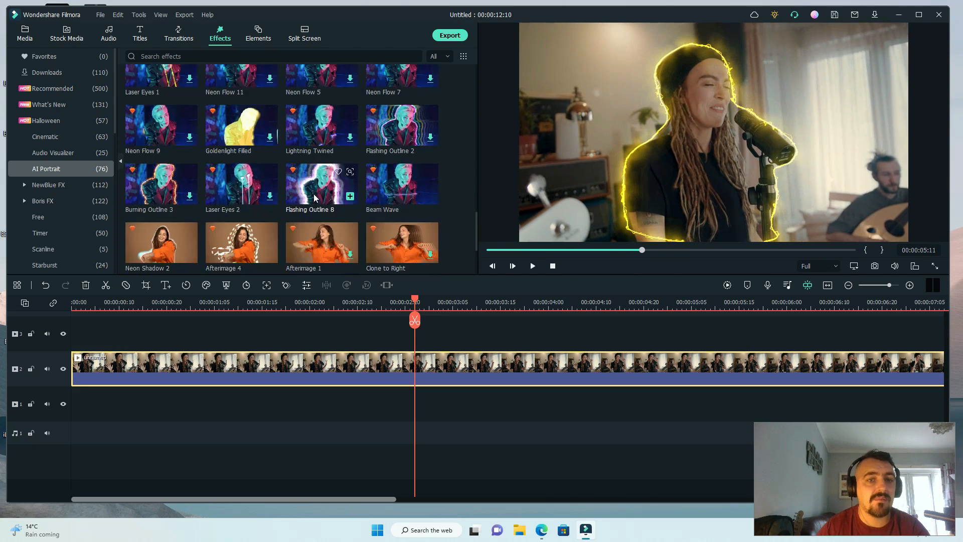
{"action": "left_click", "coordinate": [239, 130]}
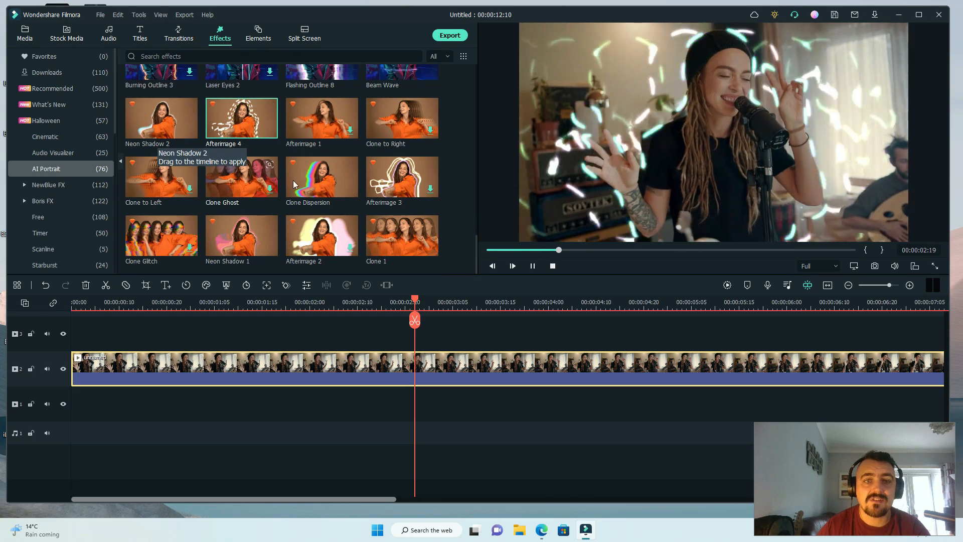
Look through the NewBlue Stylizer effects and collapse the NewBlue FX category again
{"action": "left_click", "coordinate": [48, 185]}
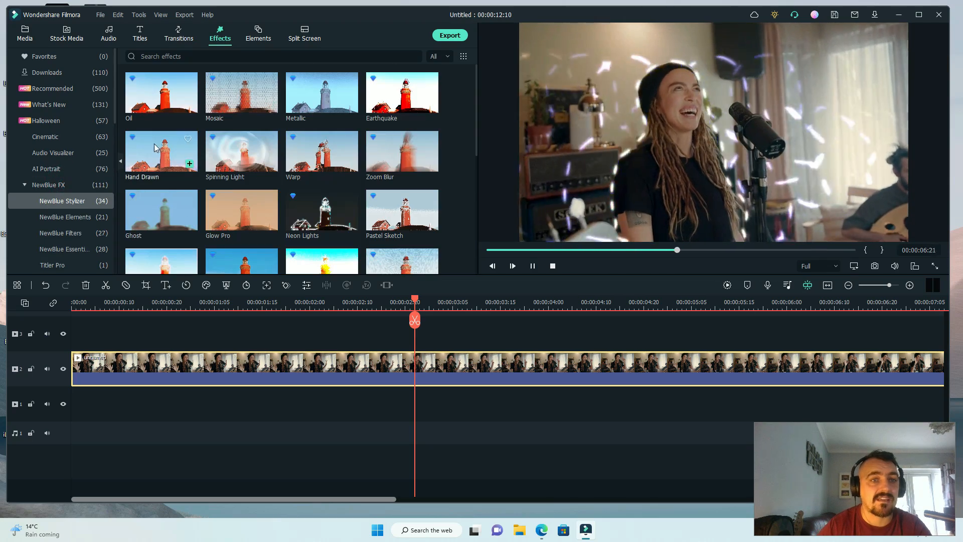
{"action": "scroll", "coordinate": [332, 187], "scroll_direction": "down", "scroll_amount": 5}
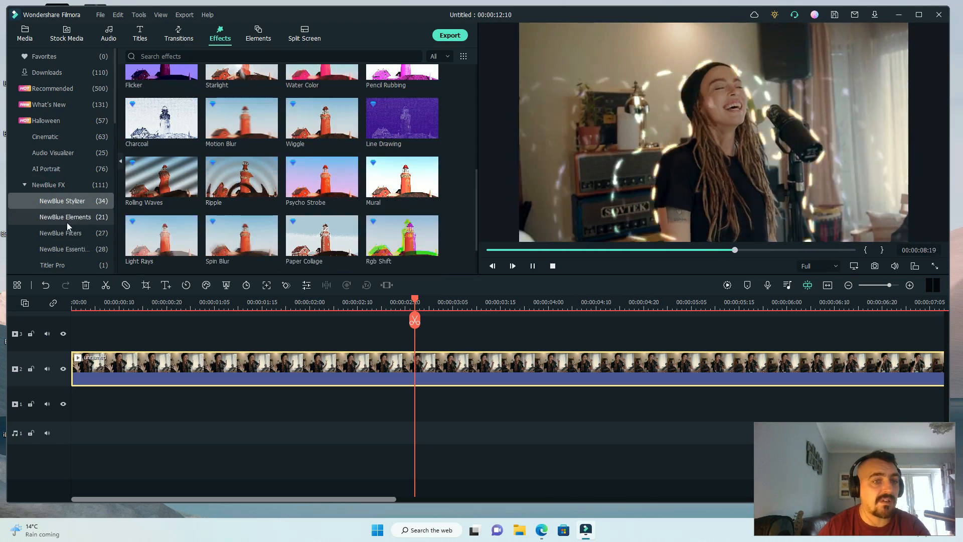
{"action": "left_click", "coordinate": [24, 185]}
Preview the Up-Down 1 shake filter on the singer clip, stopping the playback partway
{"action": "scroll", "coordinate": [62, 203], "scroll_direction": "down", "scroll_amount": 3}
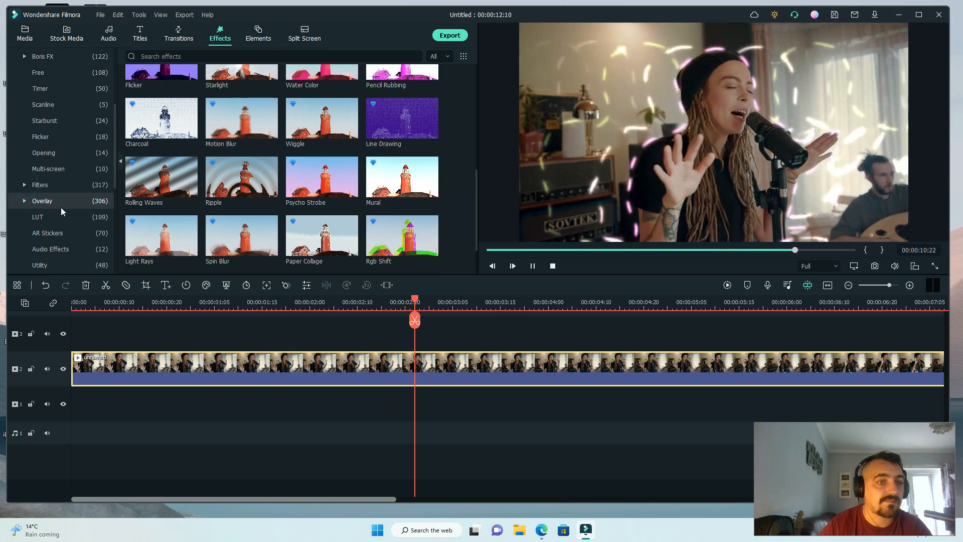
{"action": "left_click", "coordinate": [20, 185]}
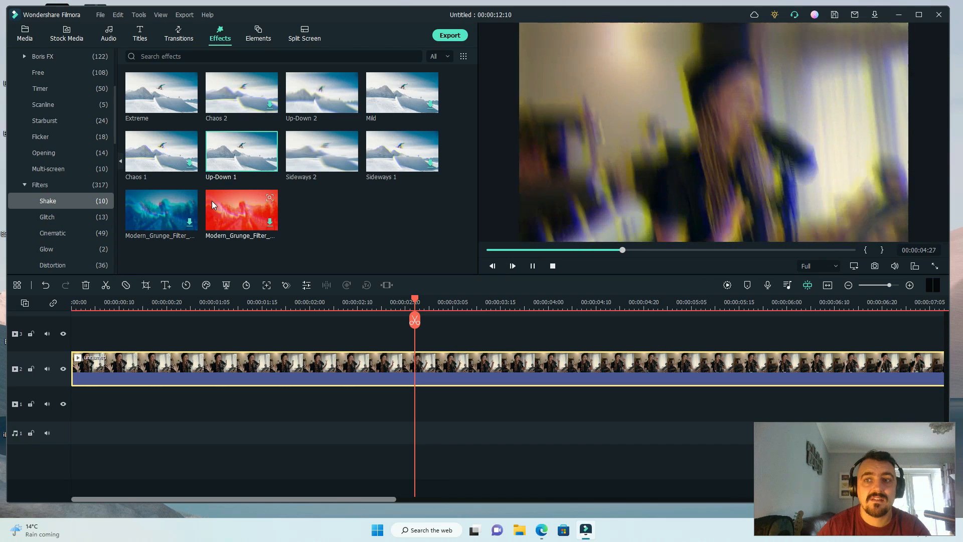
{"action": "key", "text": "space"}
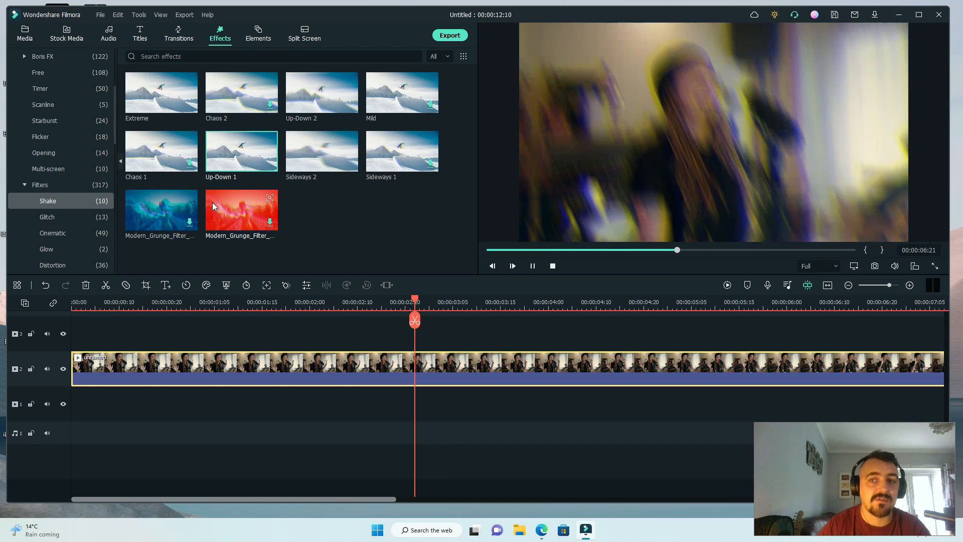
Look over the Glitch filters and preview the Thriller filter from the Cinematic filters on the singer clip
{"action": "left_click", "coordinate": [60, 220]}
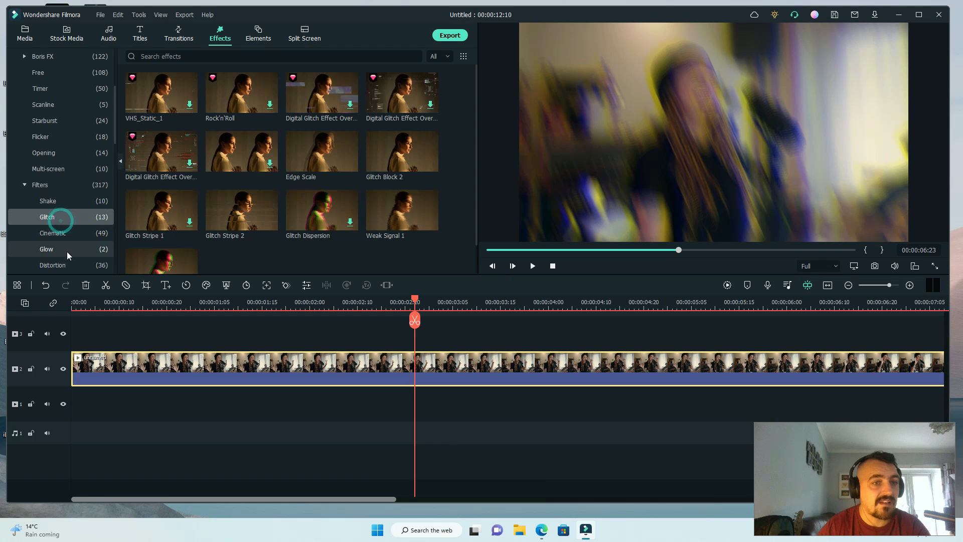
{"action": "left_click", "coordinate": [66, 234]}
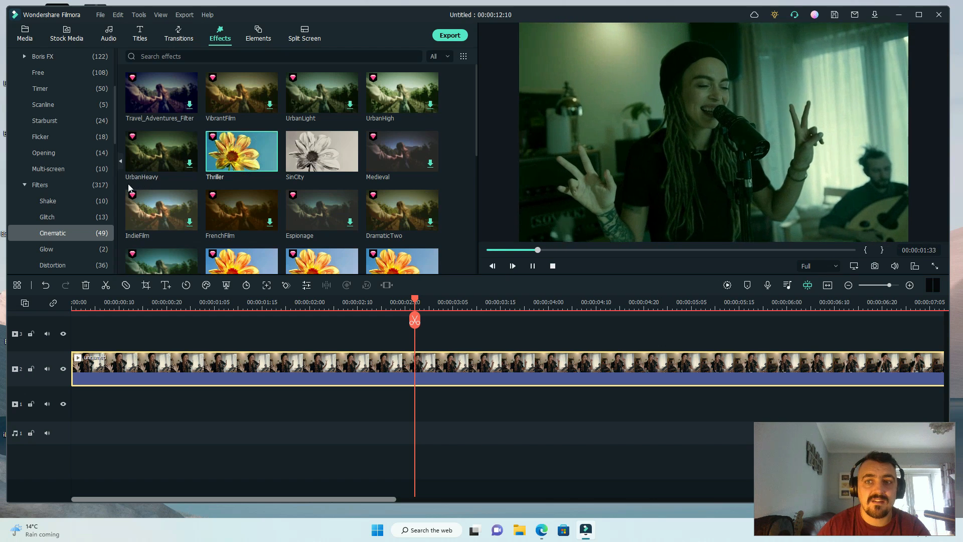
Find the LUT effects category and preview the Medieval LUT on the singer clip
{"action": "scroll", "coordinate": [65, 235], "scroll_direction": "down", "scroll_amount": 5}
{"action": "scroll", "coordinate": [62, 247], "scroll_direction": "down", "scroll_amount": 3}
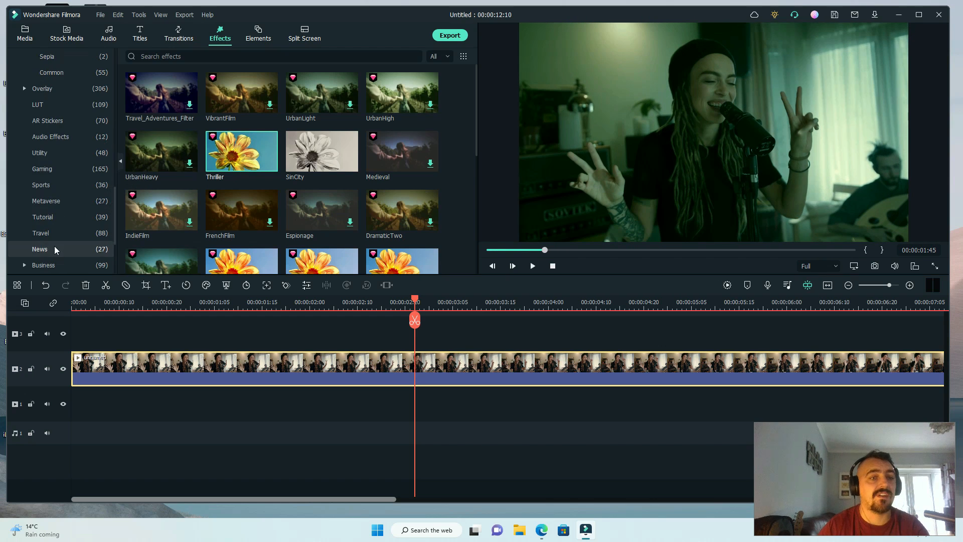
{"action": "left_click", "coordinate": [45, 102]}
{"action": "left_click", "coordinate": [323, 161]}
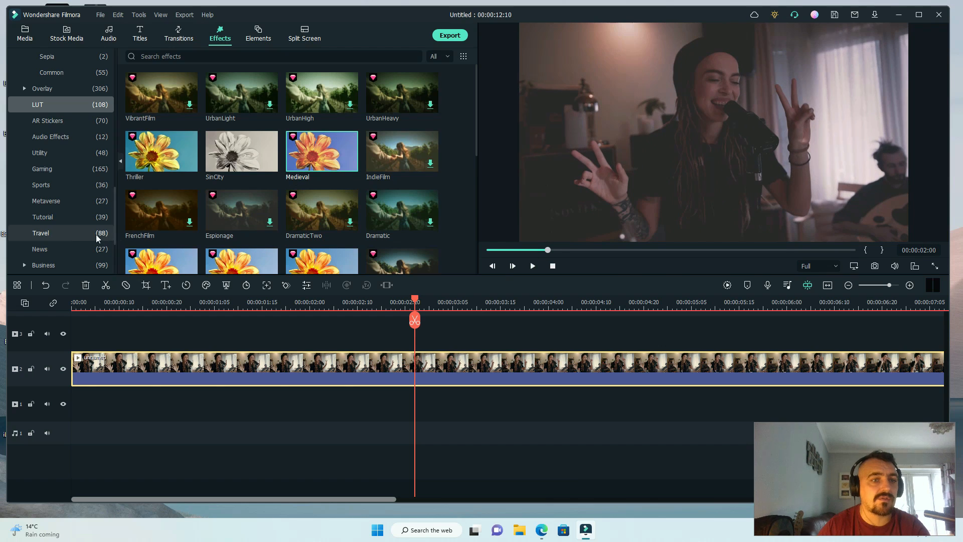
Look through the remaining effects categories and return to the Recommended effects
{"action": "scroll", "coordinate": [66, 233], "scroll_direction": "down", "scroll_amount": 3}
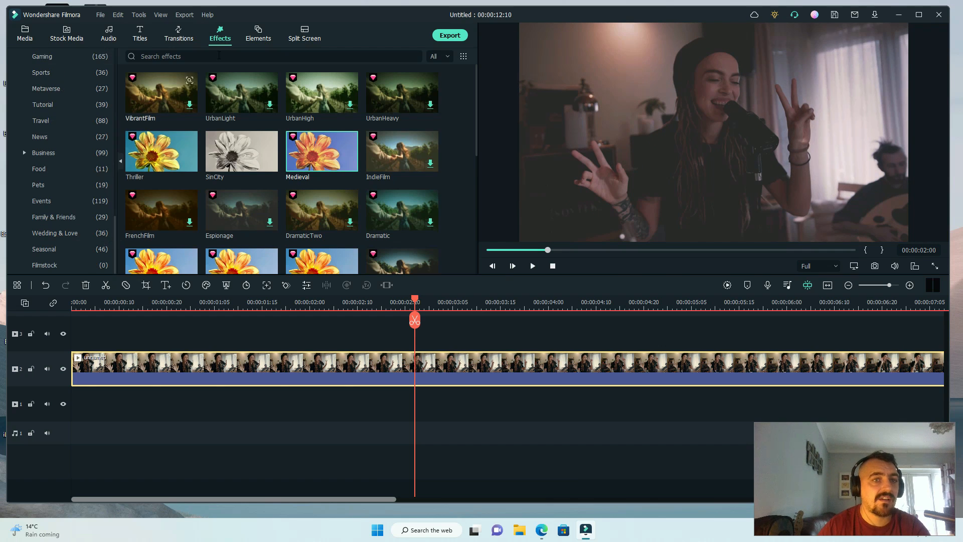
{"action": "scroll", "coordinate": [86, 163], "scroll_direction": "up", "scroll_amount": 3}
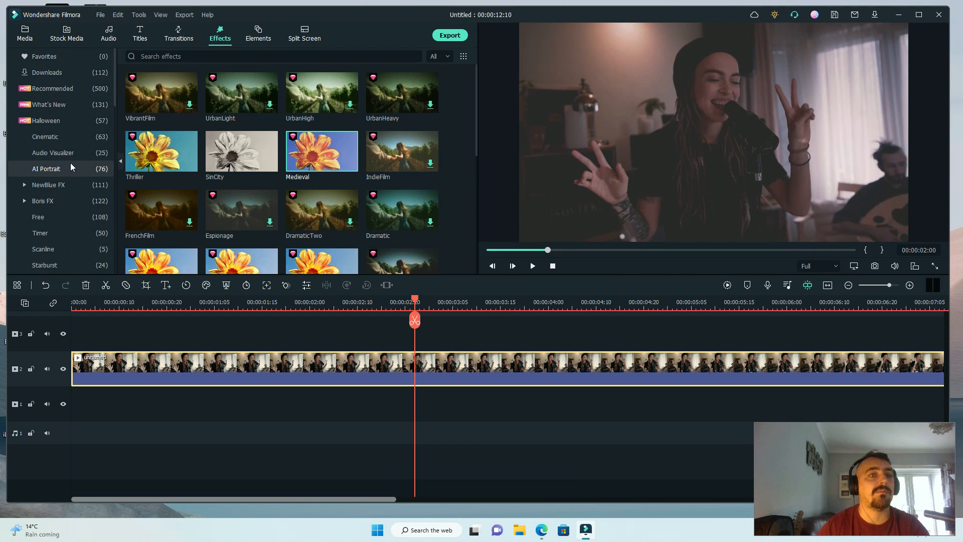
{"action": "left_click", "coordinate": [66, 89]}
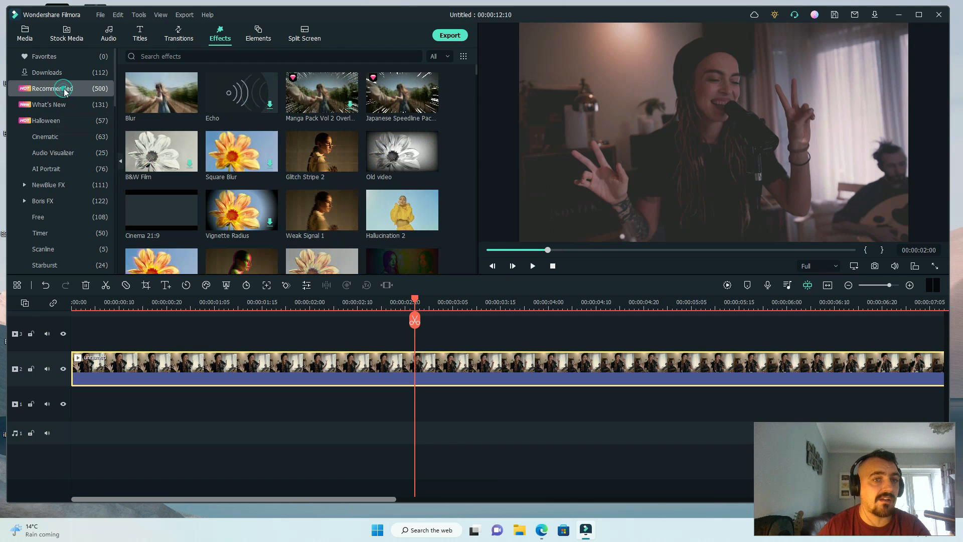
Apply the Sun Kissed filter from the Sepia filters to the singer clip on track 2
{"action": "left_click_drag", "start_coordinate": [414, 302], "coordinate": [95, 299]}
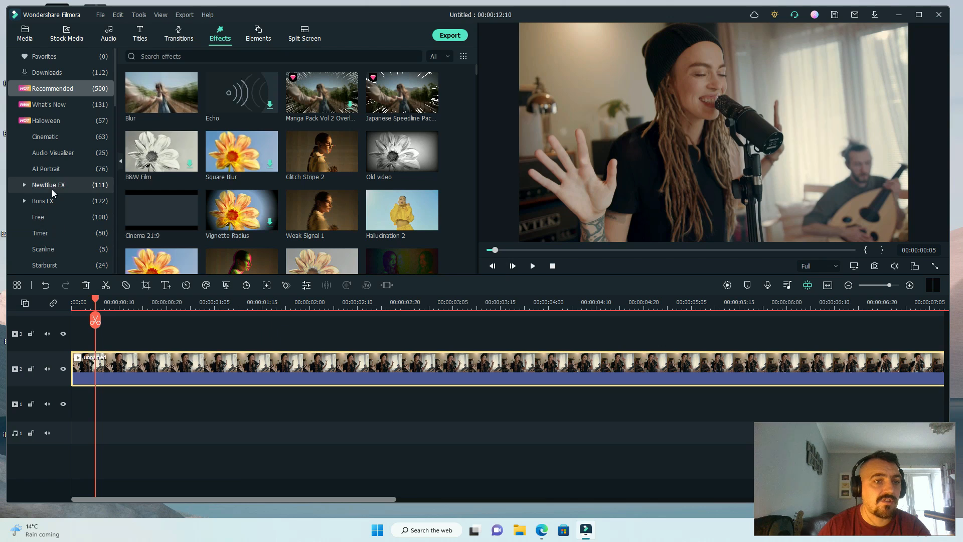
{"action": "scroll", "coordinate": [60, 258], "scroll_direction": "down", "scroll_amount": 7}
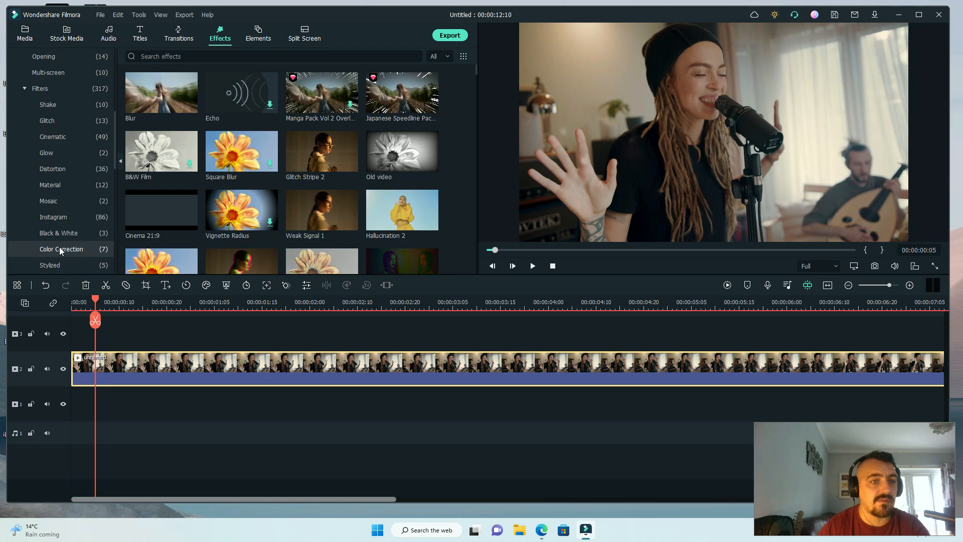
{"action": "left_click", "coordinate": [68, 235]}
{"action": "left_click", "coordinate": [67, 246]}
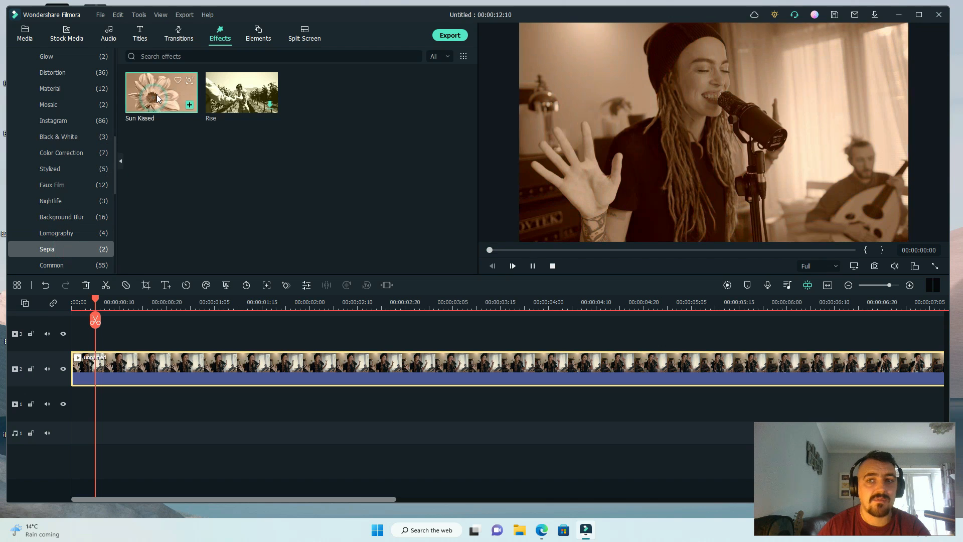
{"action": "left_click_drag", "start_coordinate": [154, 102], "coordinate": [91, 373]}
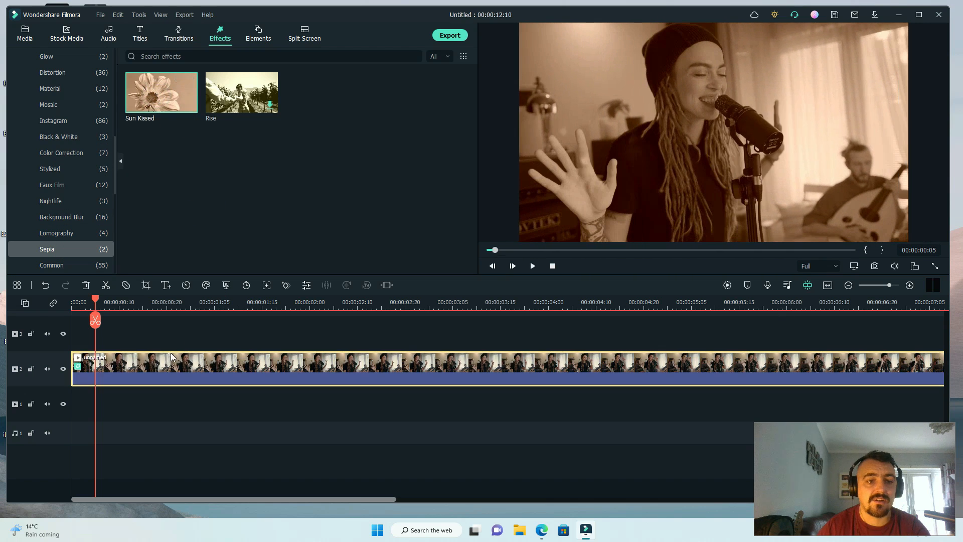
{"action": "left_click", "coordinate": [212, 313]}
Return the playhead to the start and look over the Recommended, What's New, Halloween and Cinematic titles
{"action": "scroll", "coordinate": [90, 175], "scroll_direction": "up", "scroll_amount": 5}
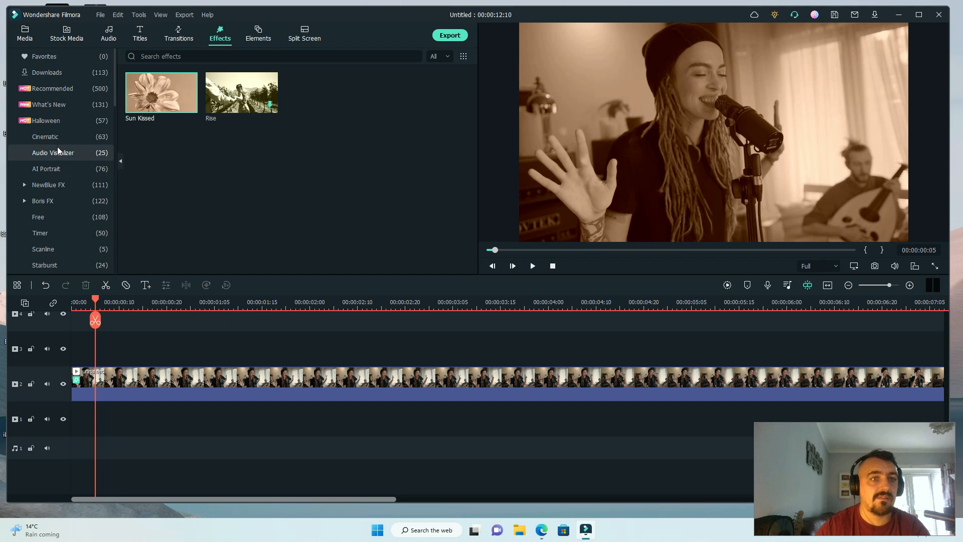
{"action": "left_click", "coordinate": [141, 32]}
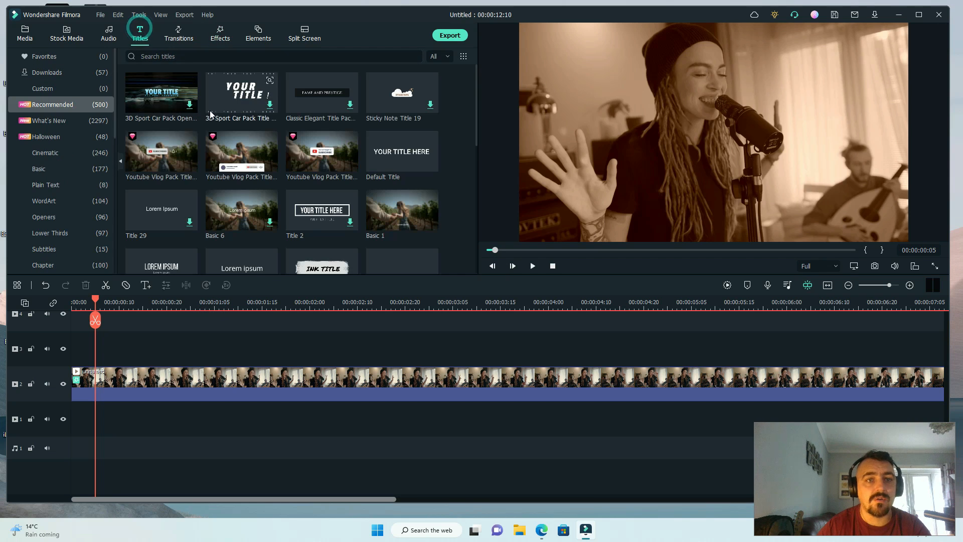
{"action": "left_click_drag", "start_coordinate": [95, 301], "coordinate": [30, 302]}
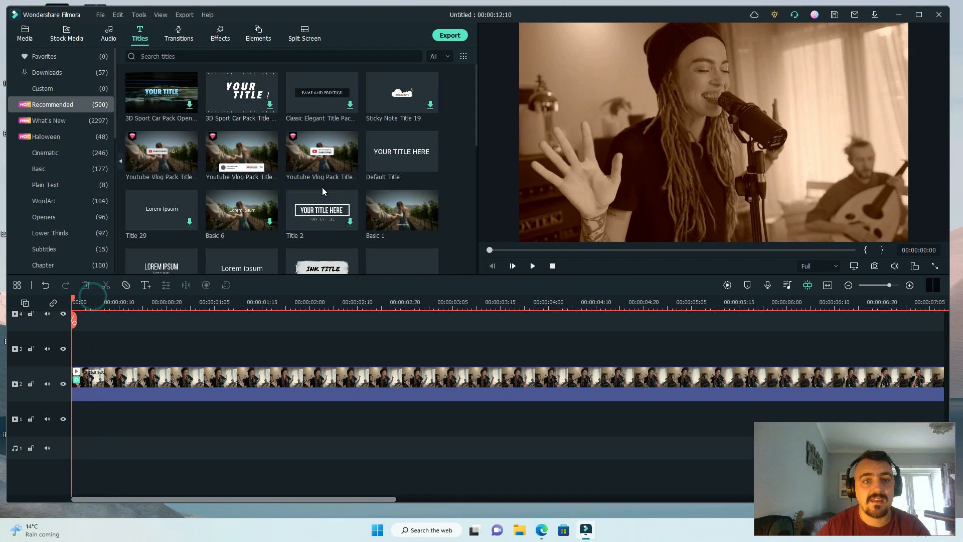
{"action": "scroll", "coordinate": [261, 202], "scroll_direction": "down", "scroll_amount": 2}
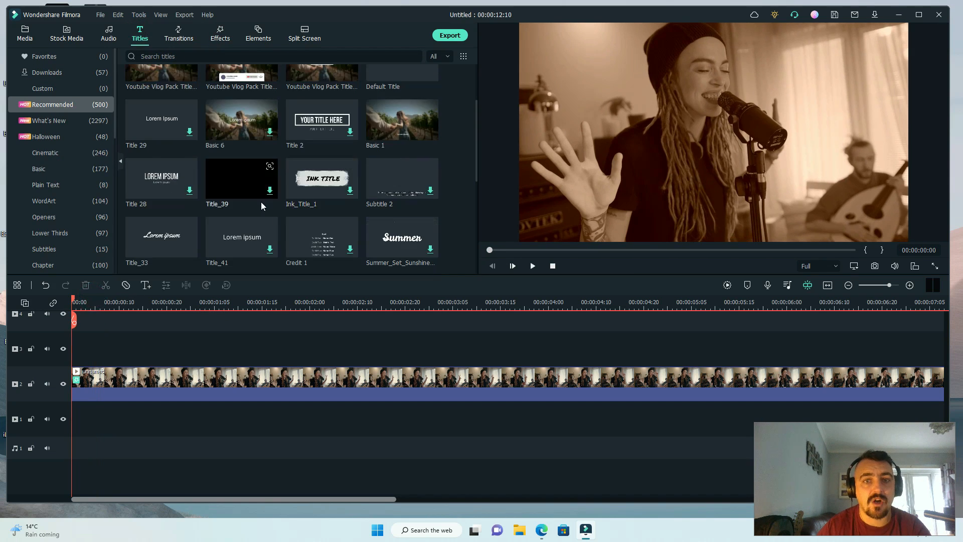
{"action": "left_click", "coordinate": [59, 123]}
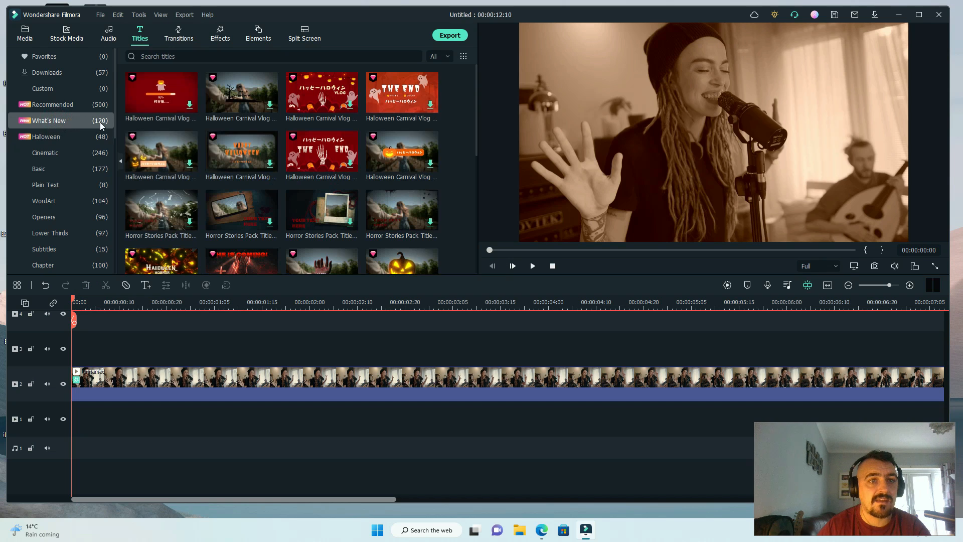
{"action": "left_click", "coordinate": [52, 139]}
{"action": "left_click", "coordinate": [55, 155]}
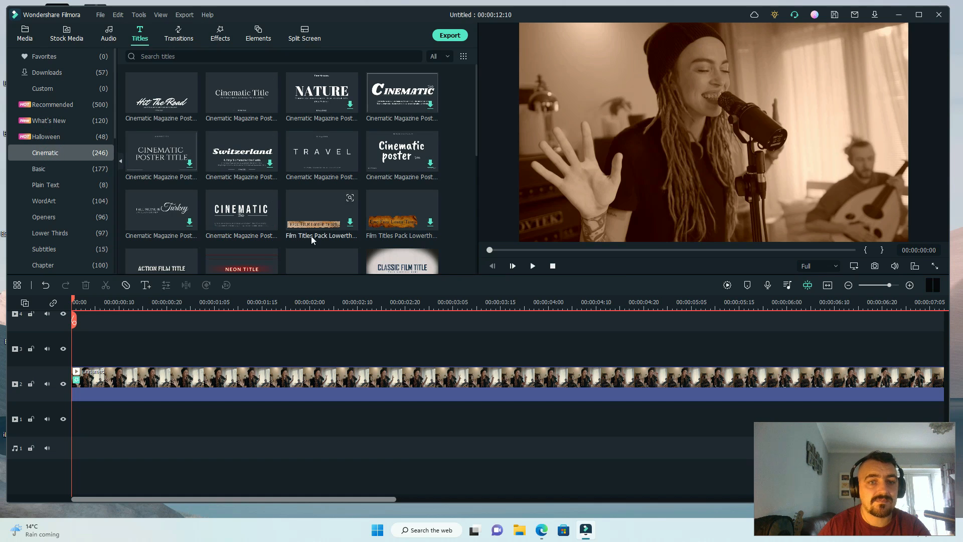
Look over the Plain Text, Openers, Lower Thirds and Metaverse title categories
{"action": "left_click", "coordinate": [75, 184]}
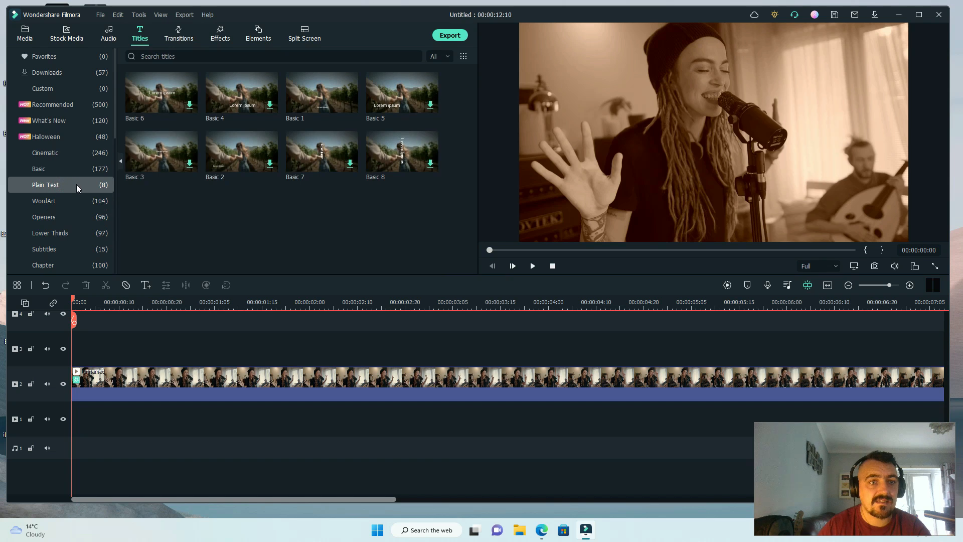
{"action": "left_click", "coordinate": [63, 218]}
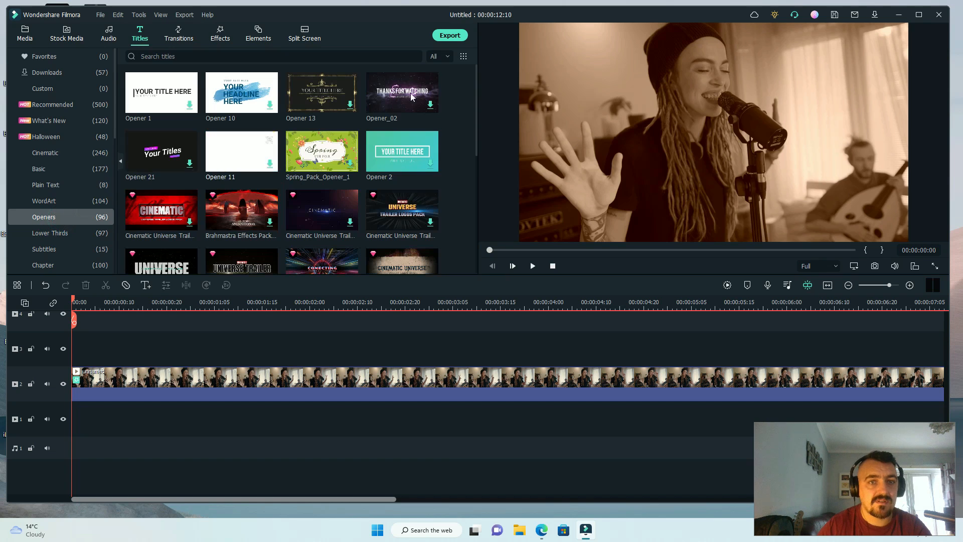
{"action": "scroll", "coordinate": [236, 196], "scroll_direction": "down", "scroll_amount": 3}
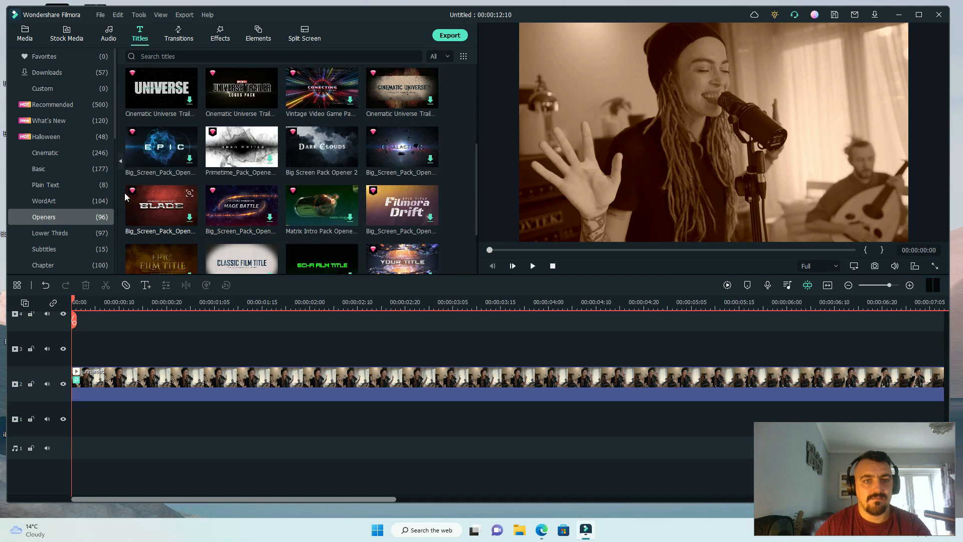
{"action": "left_click", "coordinate": [42, 237]}
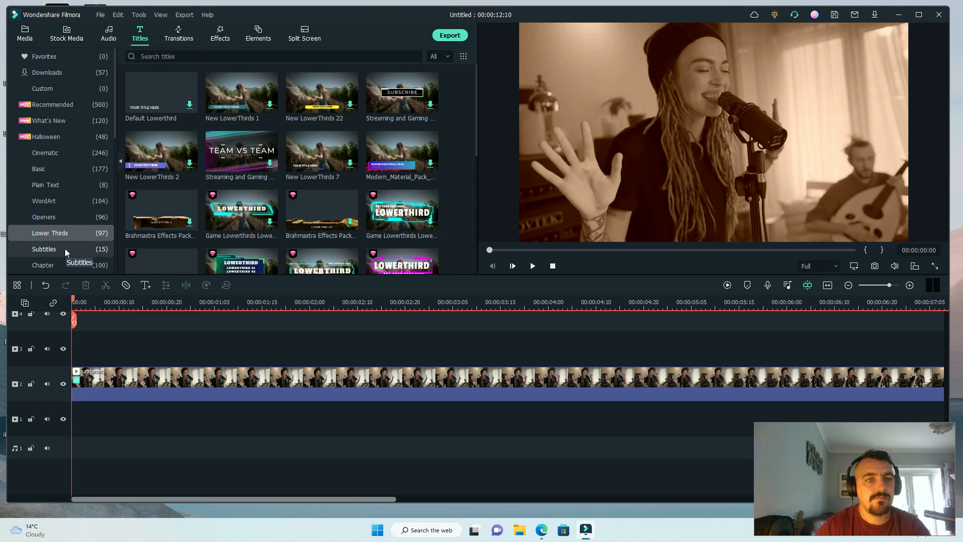
{"action": "scroll", "coordinate": [65, 248], "scroll_direction": "down", "scroll_amount": 3}
{"action": "left_click", "coordinate": [51, 233]}
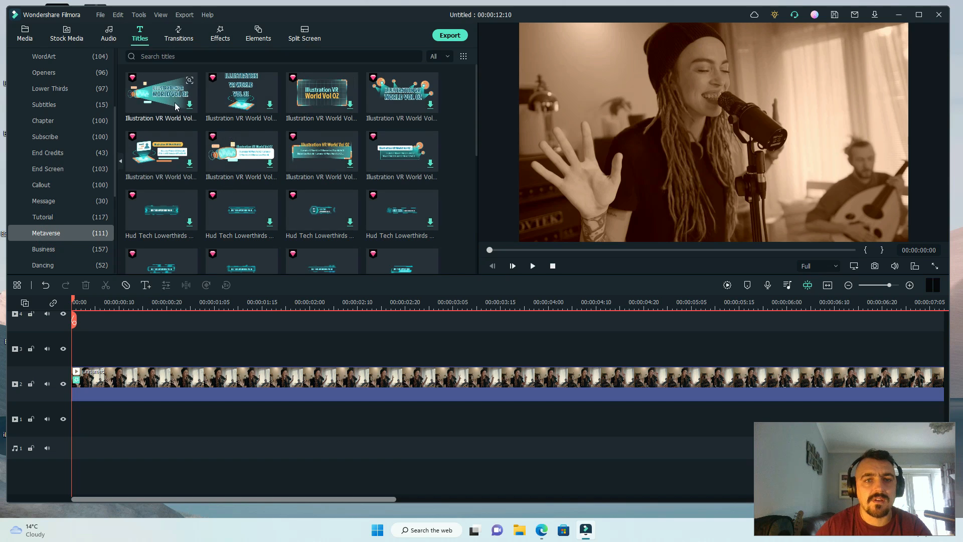
{"action": "scroll", "coordinate": [288, 176], "scroll_direction": "down", "scroll_amount": 3}
{"action": "scroll", "coordinate": [200, 171], "scroll_direction": "up", "scroll_amount": 3}
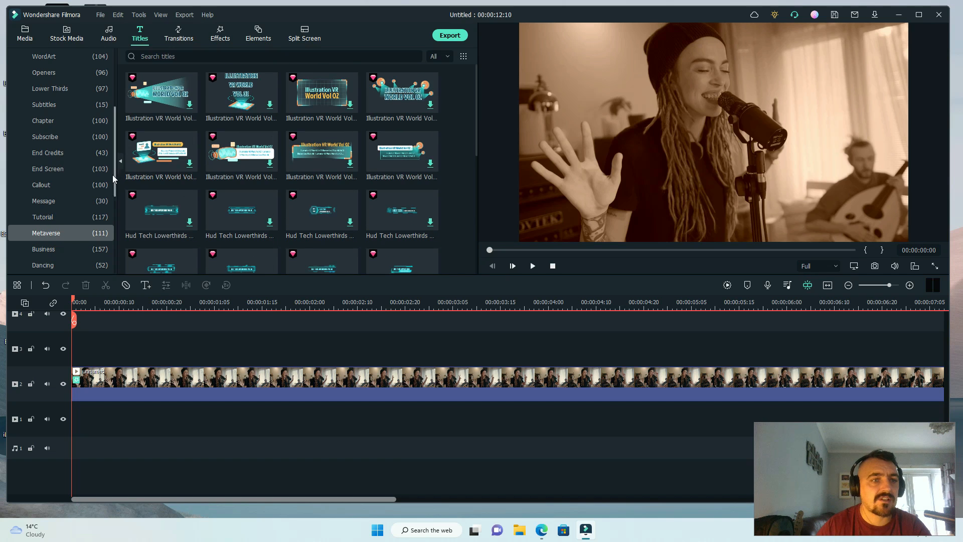
{"action": "scroll", "coordinate": [68, 151], "scroll_direction": "up", "scroll_amount": 5}
Place the Default Title from the Recommended titles on track 3 at the start, above the singer clip
{"action": "left_click", "coordinate": [75, 104]}
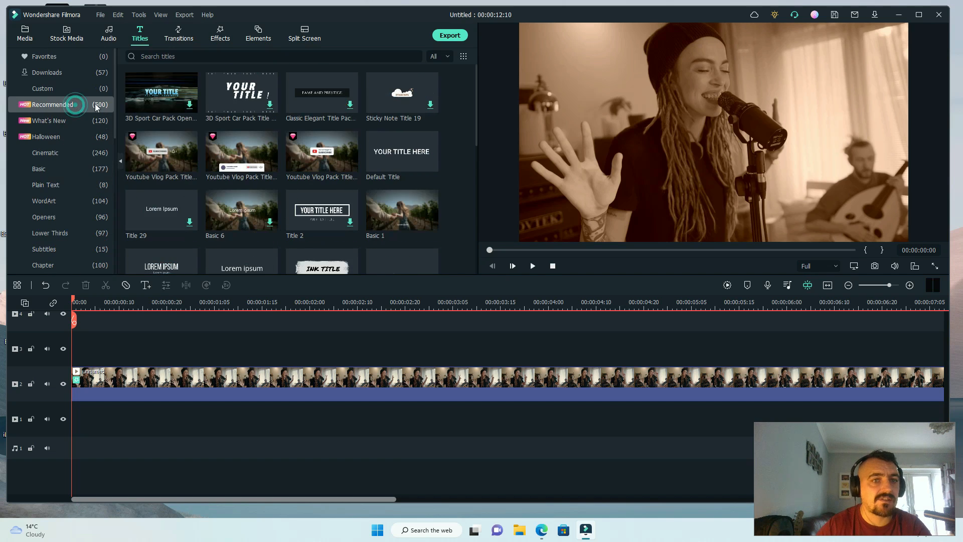
{"action": "left_click", "coordinate": [401, 153]}
{"action": "left_click_drag", "start_coordinate": [401, 153], "coordinate": [70, 352]}
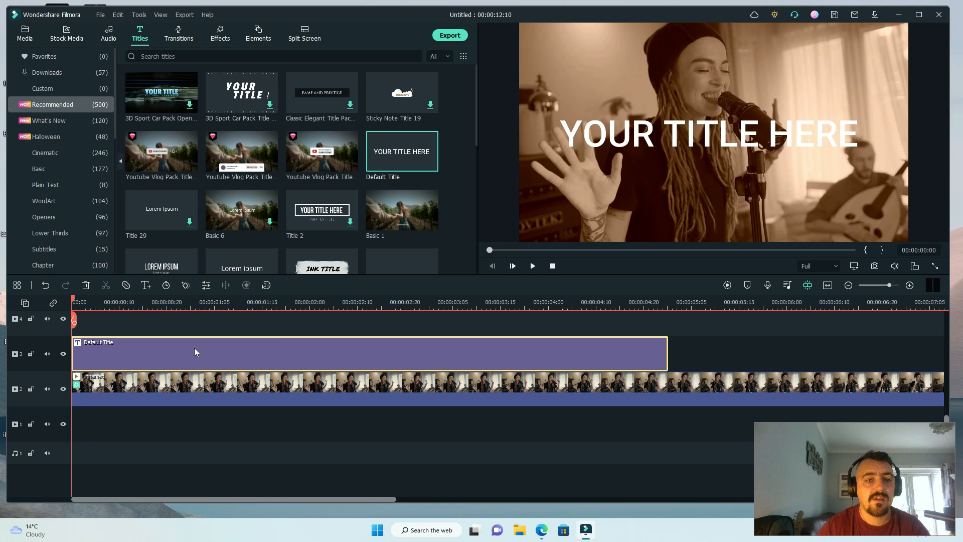
Change the default title's text to "CHECK OUT OR NEW COVER"
{"action": "double_click", "coordinate": [194, 347]}
{"action": "triple_click", "coordinate": [258, 106]}
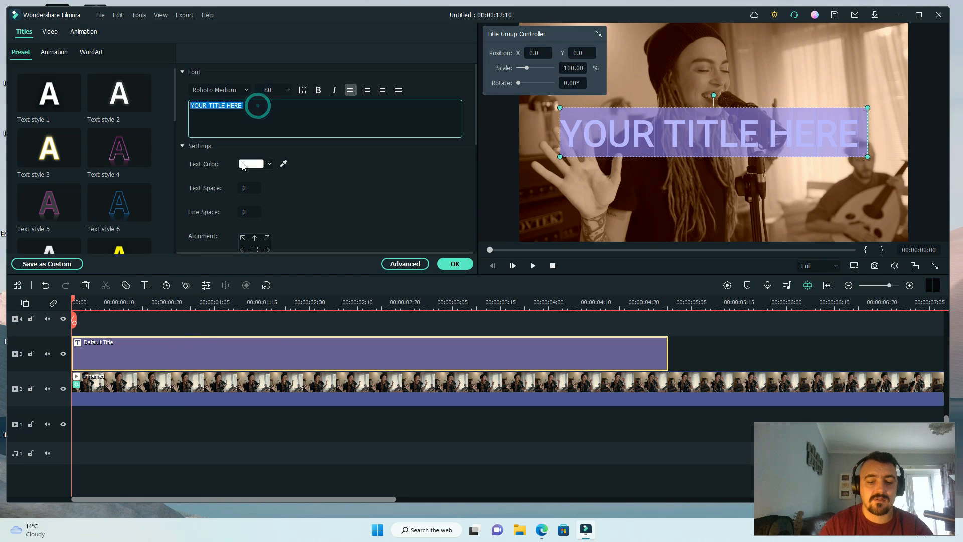
{"action": "type", "text": "cxHE"}
{"action": "key", "text": "BackSpace"}
{"action": "key", "text": "BackSpace"}
{"action": "key", "text": "BackSpace"}
{"action": "key", "text": "BackSpace"}
{"action": "type", "text": "CHECK"}
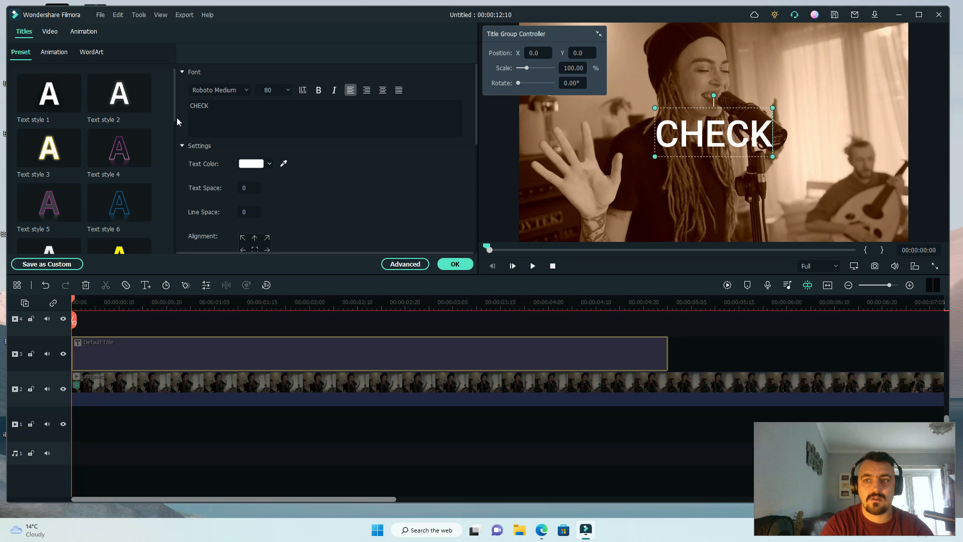
{"action": "left_click", "coordinate": [316, 106]}
{"action": "type", "text": "OUT OR NE"}
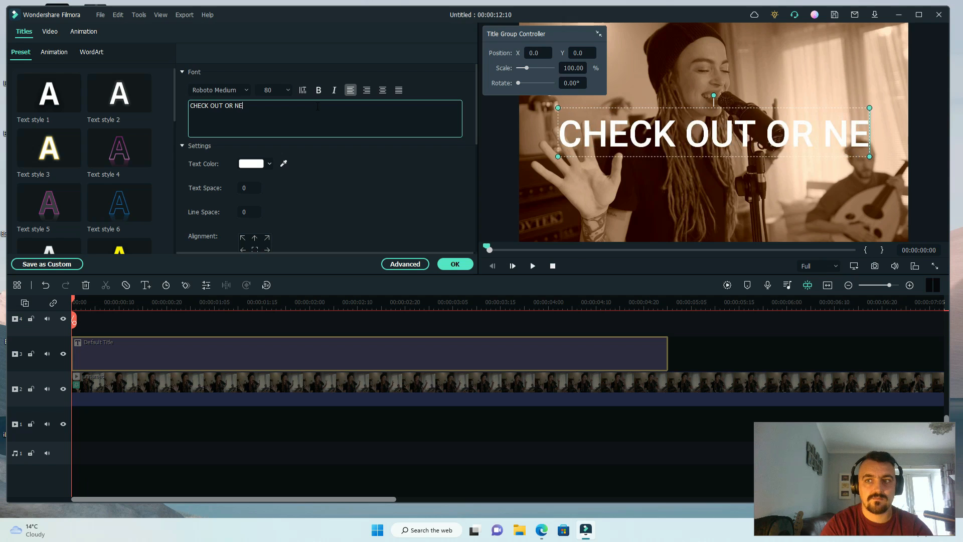
{"action": "type", "text": "W COVER"}
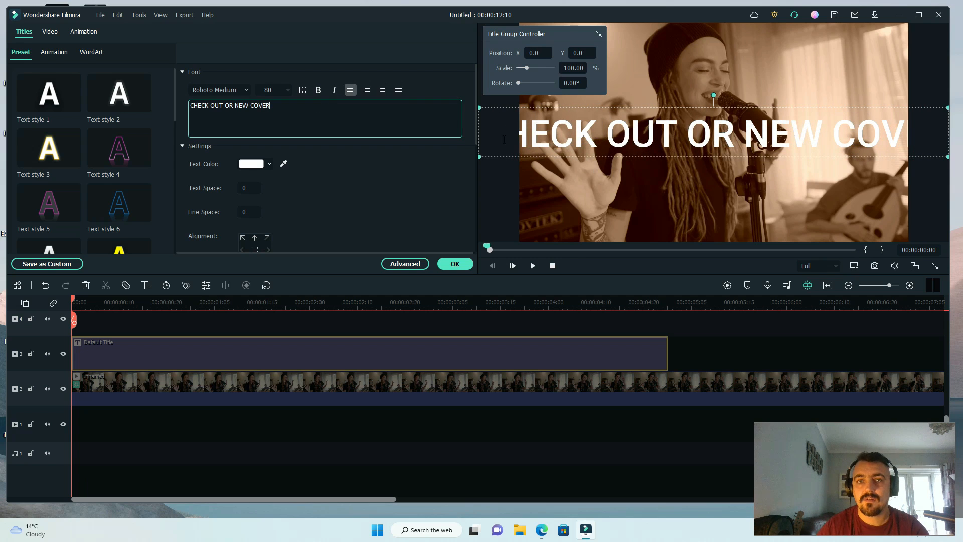
Shrink the title in the preview to font size 56 so it fits the frame, and close its editor
{"action": "left_click_drag", "start_coordinate": [479, 157], "coordinate": [618, 143]}
{"action": "left_click_drag", "start_coordinate": [674, 117], "coordinate": [600, 125]}
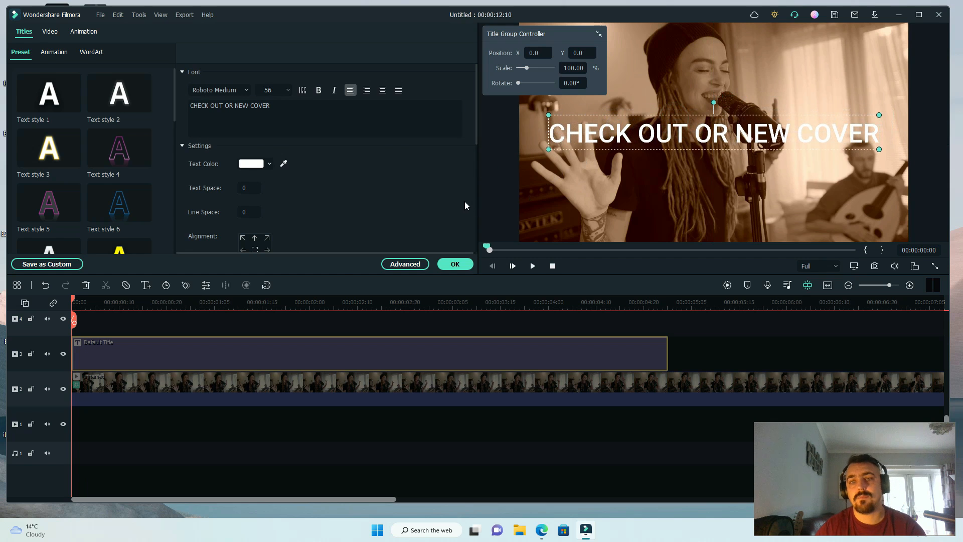
{"action": "left_click", "coordinate": [501, 181]}
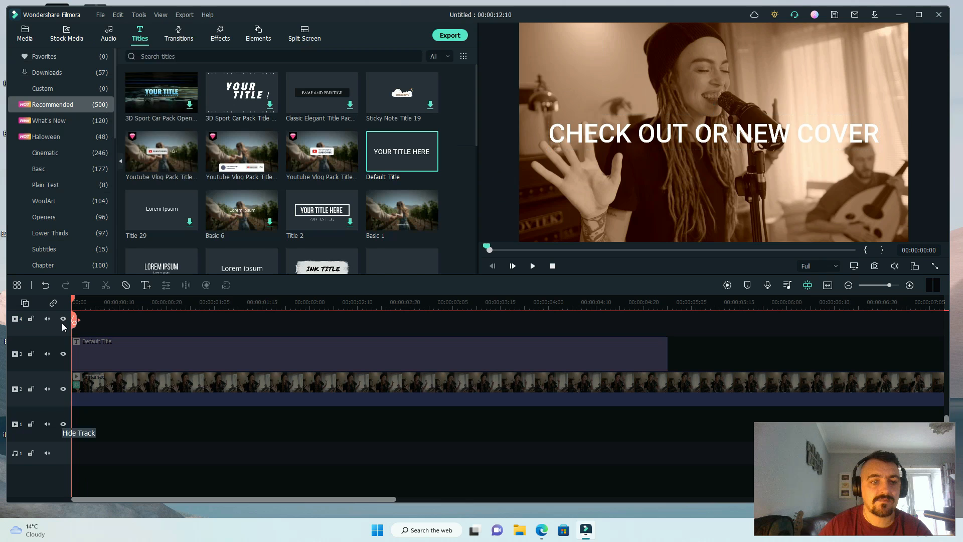
Play back the title over the singer clip from the start, stopping partway
{"action": "key", "text": "space"}
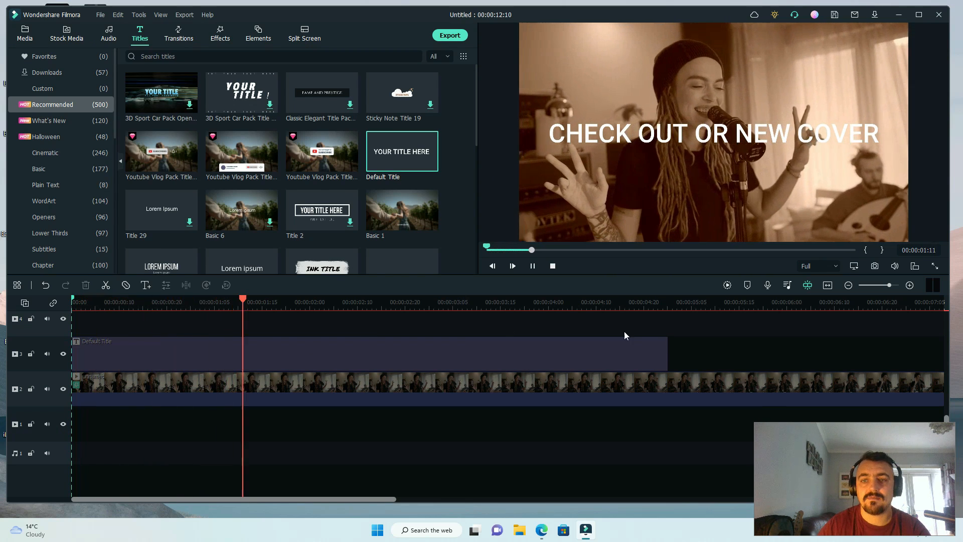
{"action": "left_click", "coordinate": [349, 352]}
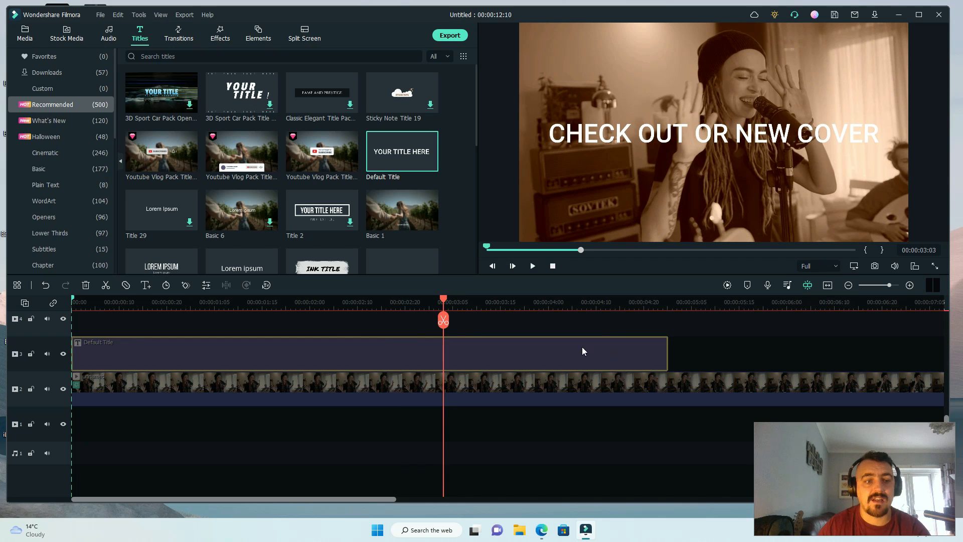
{"action": "left_click", "coordinate": [395, 327]}
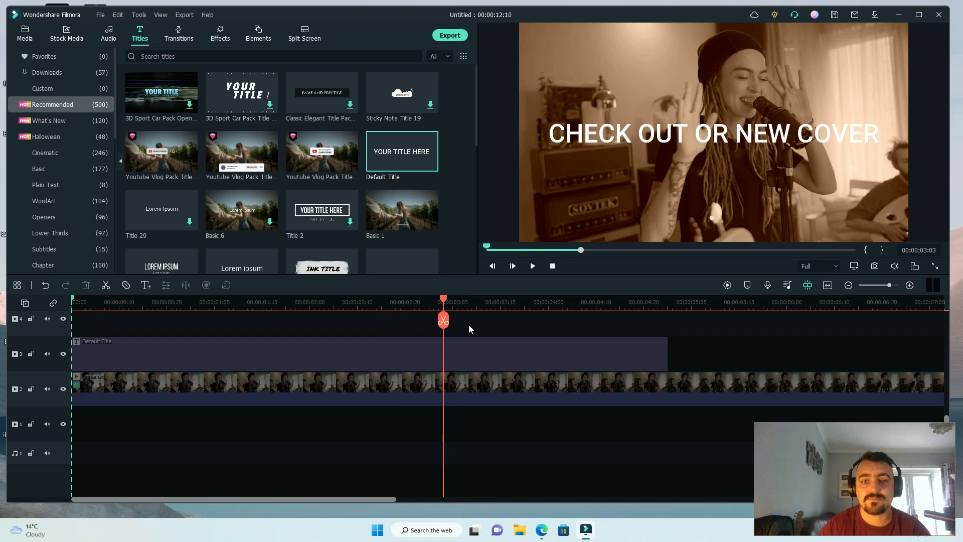
Apply Text style 4 to the title and set its text color to purple
{"action": "double_click", "coordinate": [458, 347]}
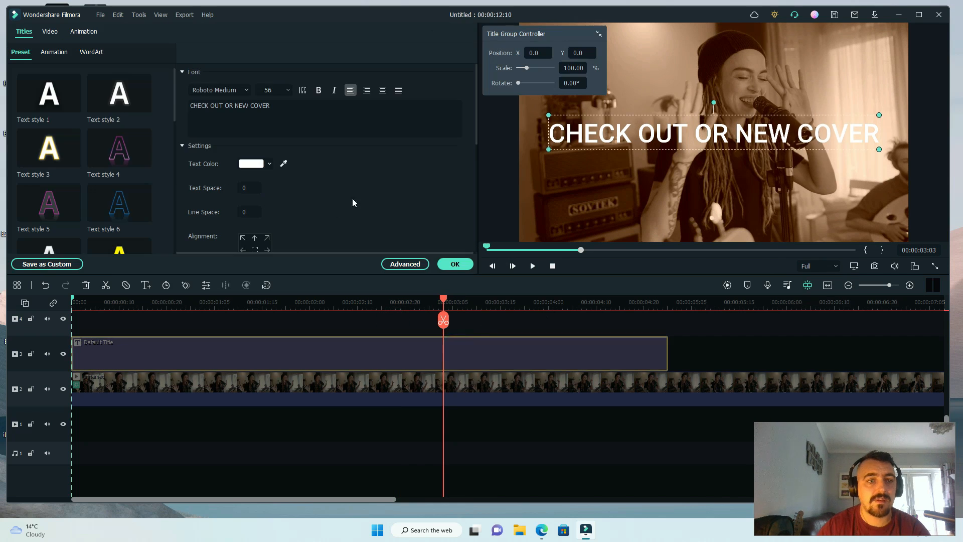
{"action": "left_click", "coordinate": [119, 154]}
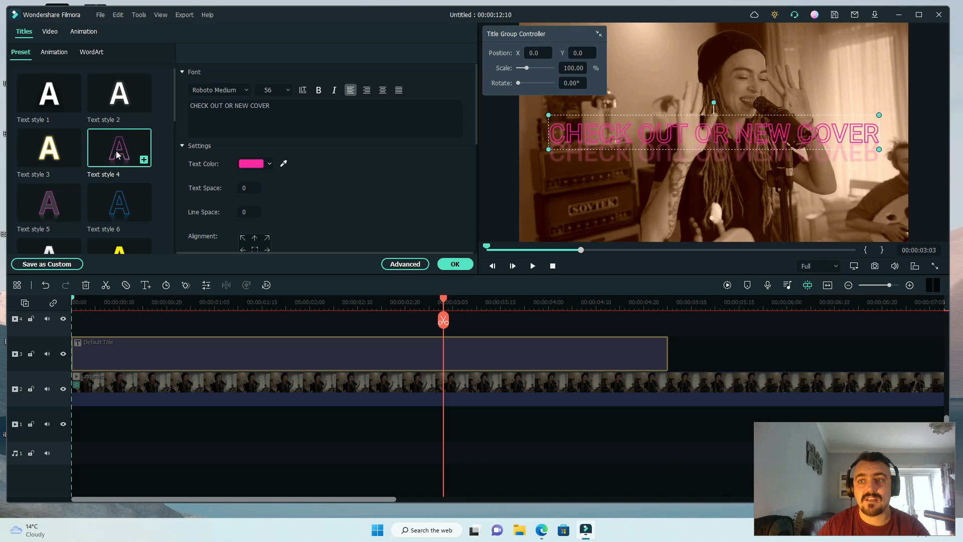
{"action": "left_click", "coordinate": [255, 164]}
{"action": "left_click", "coordinate": [253, 193]}
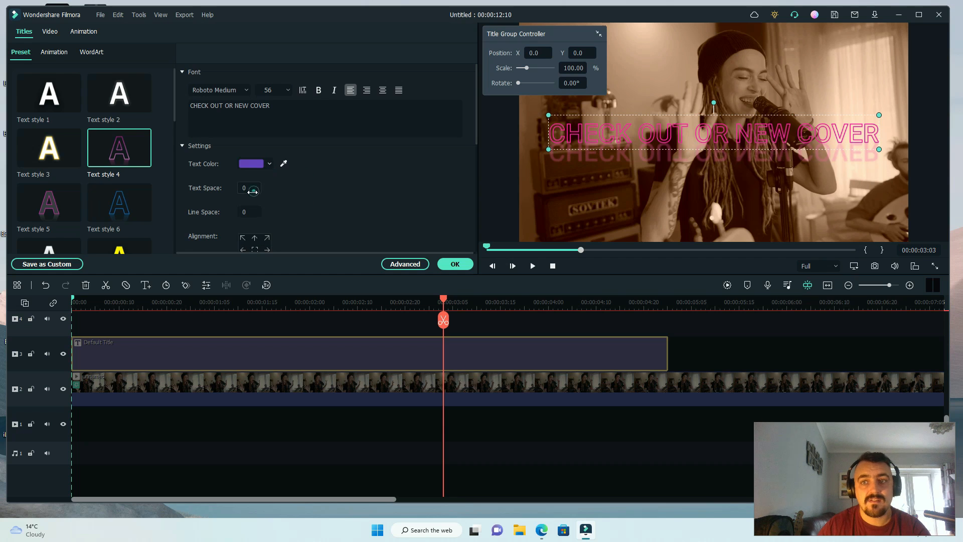
{"action": "left_click", "coordinate": [255, 164]}
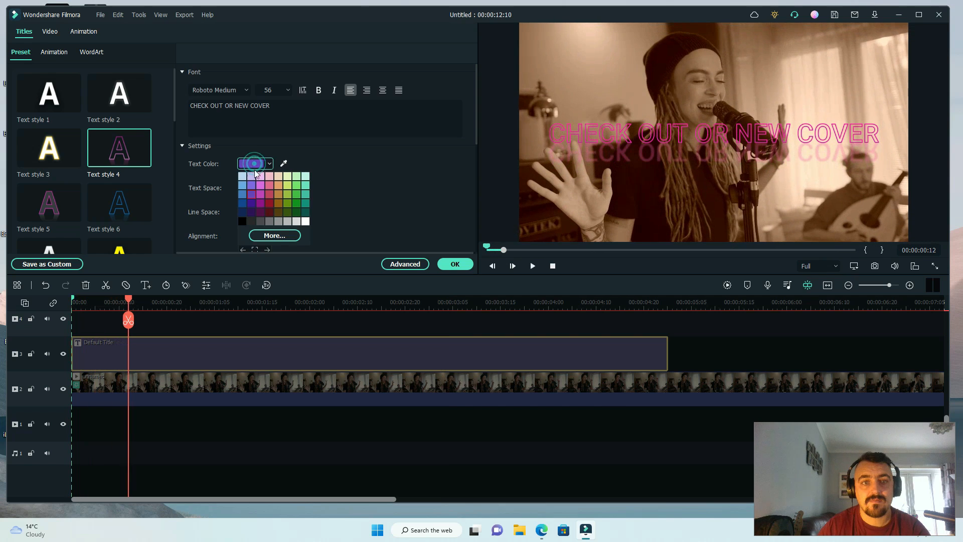
{"action": "left_click", "coordinate": [248, 195]}
{"action": "left_click", "coordinate": [248, 194]}
{"action": "scroll", "coordinate": [301, 225], "scroll_direction": "down", "scroll_amount": 5}
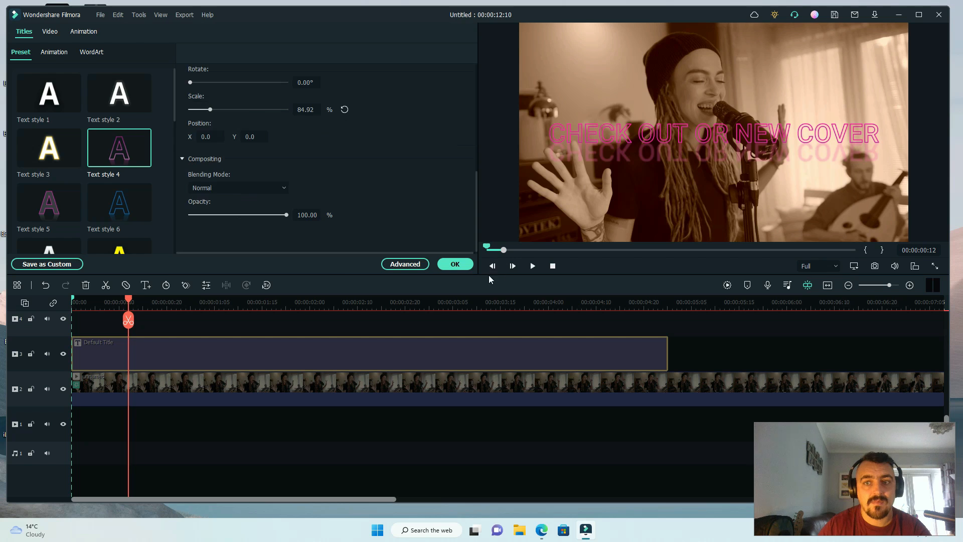
Confirm the restyled title and close its editor
{"action": "left_click", "coordinate": [459, 263]}
Add Youtube Vlog Pack Title 13 at the playhead on the track above the default title and briefly play it
{"action": "left_click_drag", "start_coordinate": [311, 160], "coordinate": [128, 326]}
{"action": "key", "text": "space"}
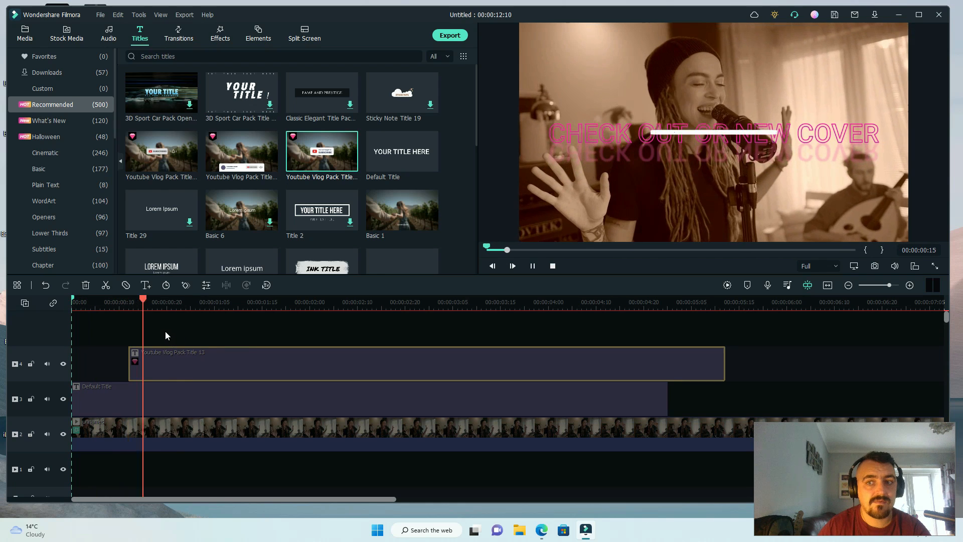
{"action": "key", "text": "space"}
Select the subscribe text in the preview and play back the stacked titles from the start, stopping partway
{"action": "left_click", "coordinate": [719, 138]}
{"action": "mouse_move", "coordinate": [719, 143]}
{"action": "left_mouse_down"}
{"action": "mouse_move", "coordinate": [712, 135]}
{"action": "mouse_move", "coordinate": [722, 140]}
{"action": "left_mouse_up"}
{"action": "key", "text": "Home"}
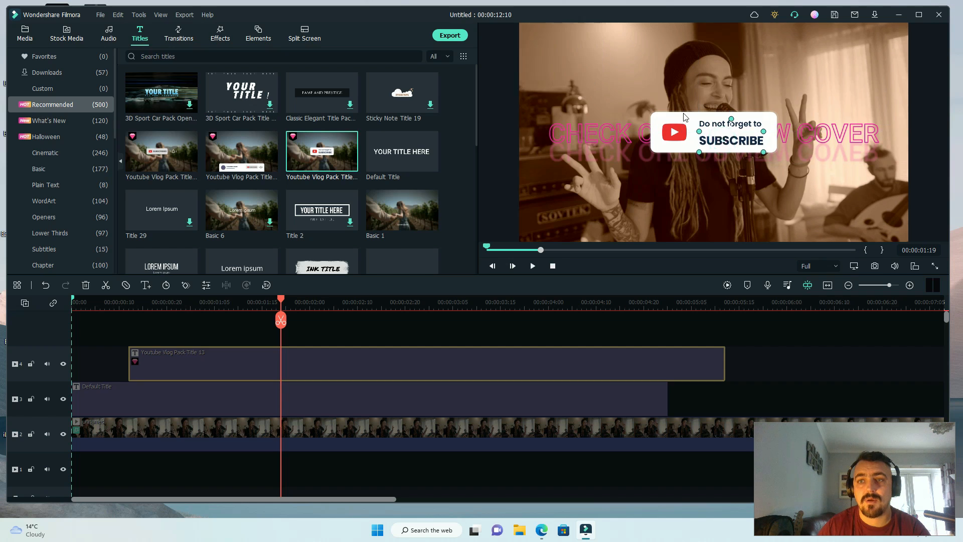
{"action": "key", "text": "space"}
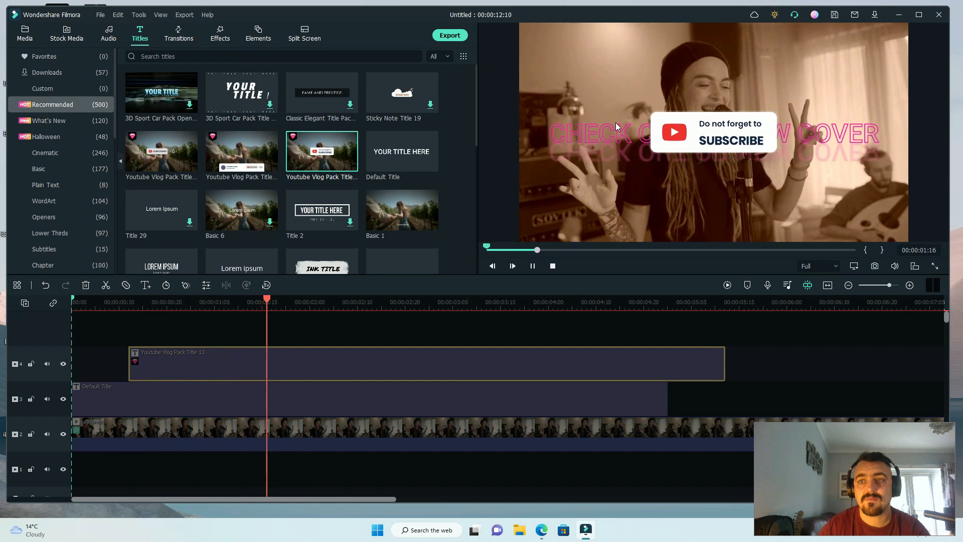
{"action": "key", "text": "space"}
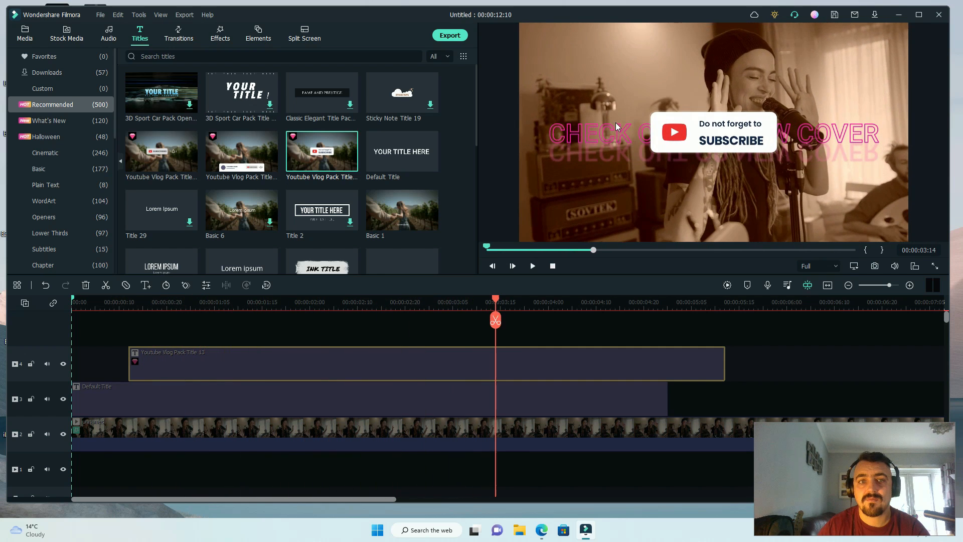
Undo the trial drag over the subscribe graphic in the preview, and inspect its title editor before closing it
{"action": "left_click_drag", "start_coordinate": [633, 97], "coordinate": [766, 179]}
{"action": "key", "text": "ctrl+z"}
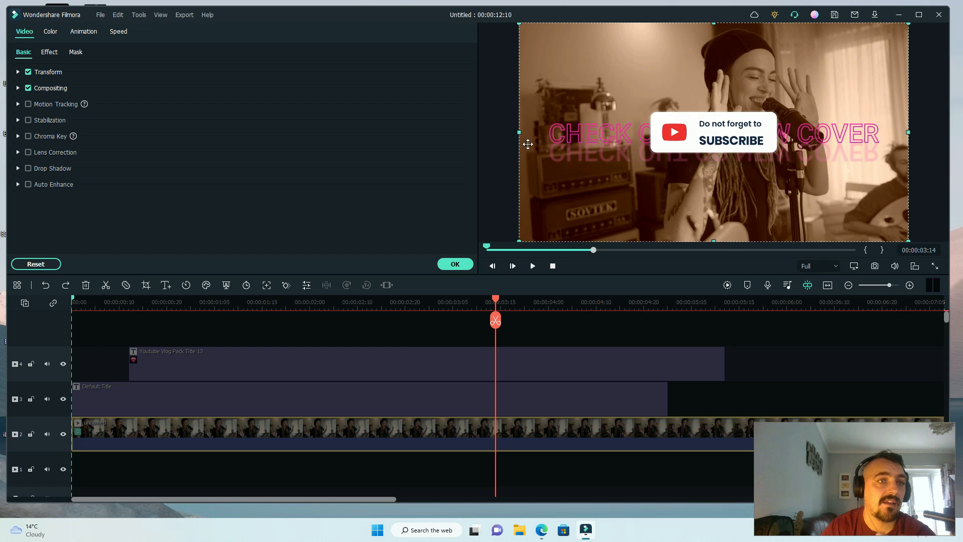
{"action": "left_click", "coordinate": [712, 126]}
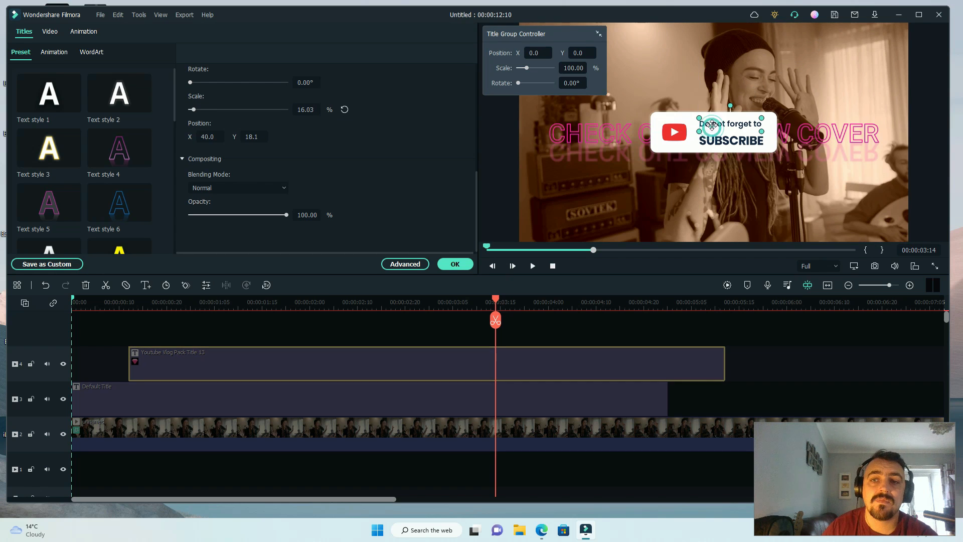
{"action": "left_click", "coordinate": [445, 264]}
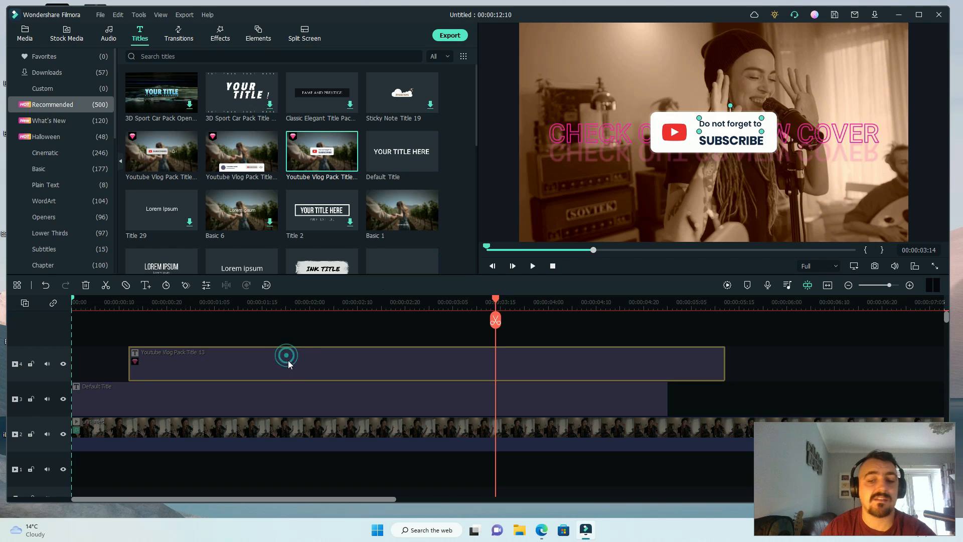
Delete the Youtube Vlog Pack title from the timeline and return the playhead to 00:00:00:12
{"action": "key", "text": "Delete"}
{"action": "left_click", "coordinate": [97, 331]}
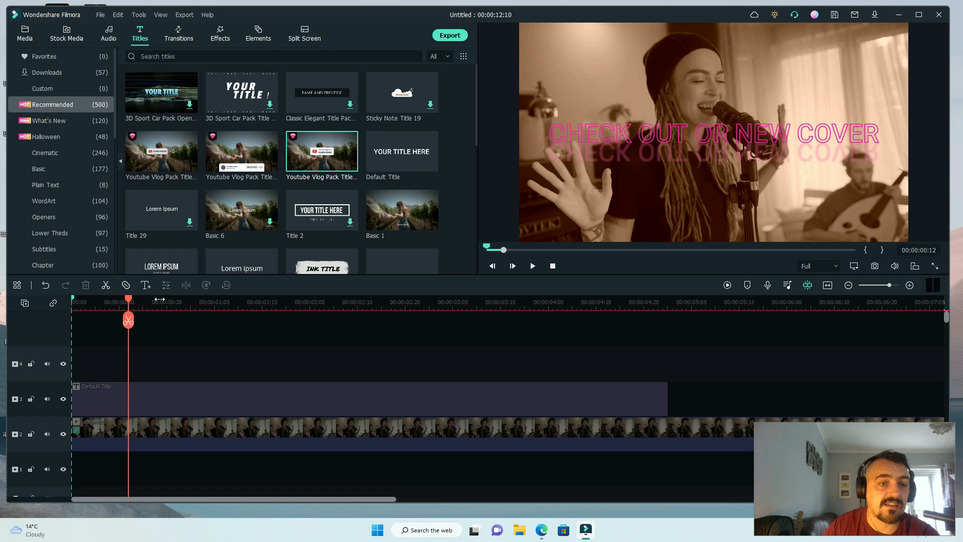
Scrub through the title to its end at 00:00:04:24 and return the playhead to the start
{"action": "left_click", "coordinate": [172, 299]}
{"action": "left_click_drag", "start_coordinate": [172, 300], "coordinate": [201, 347]}
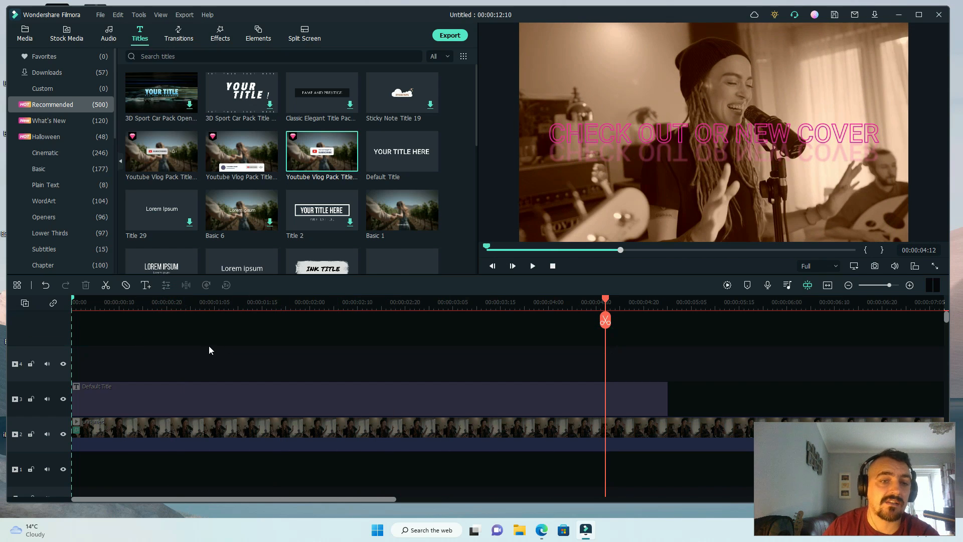
{"action": "left_click_drag", "start_coordinate": [418, 308], "coordinate": [260, 321]}
{"action": "left_click", "coordinate": [275, 301]}
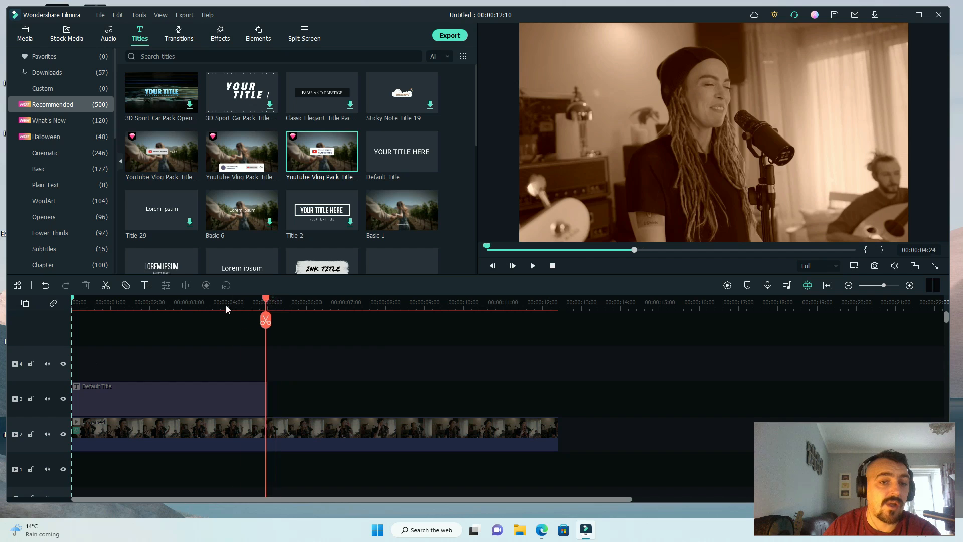
{"action": "key", "text": "Home"}
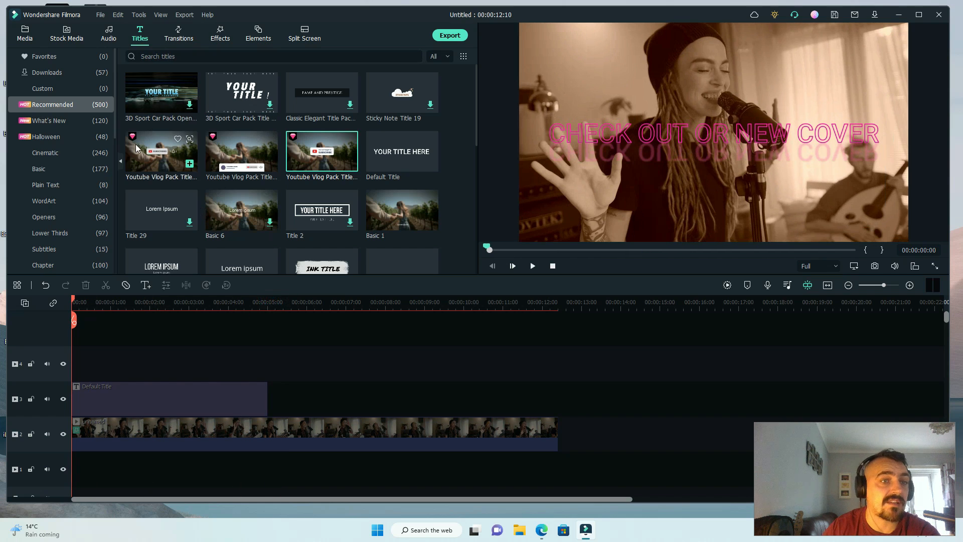